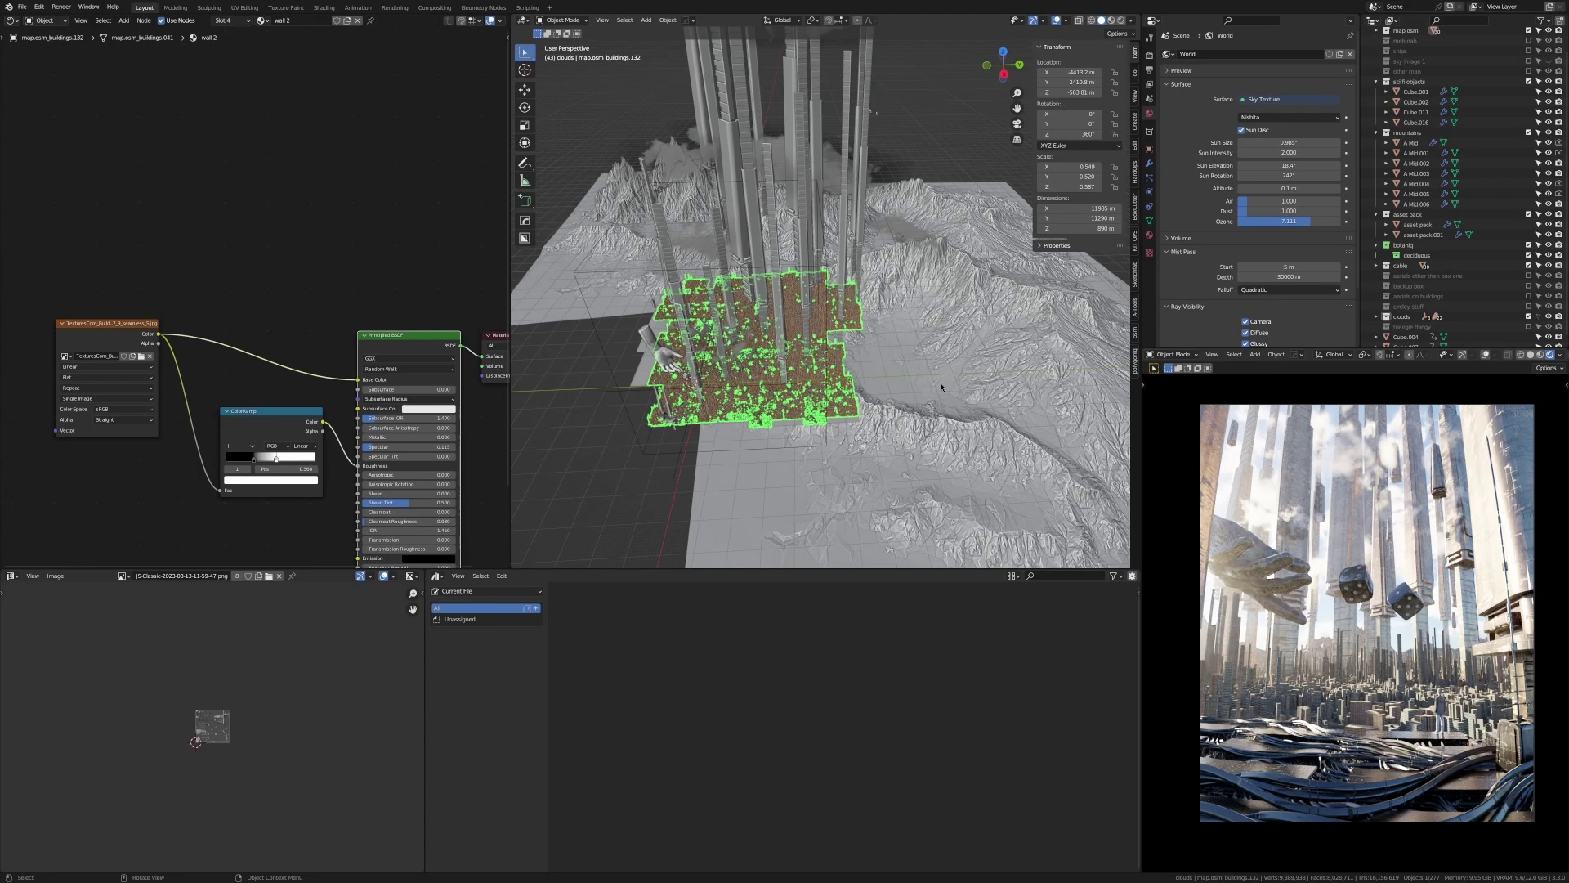
Step: Select the giant hand above the city and examine the texture nodes of its hand.001 material
{"action": "middle_click_drag", "start_coordinate": [942, 388], "coordinate": [771, 383]}
{"action": "scroll", "coordinate": [819, 342], "scroll_direction": "up", "scroll_amount": 6}
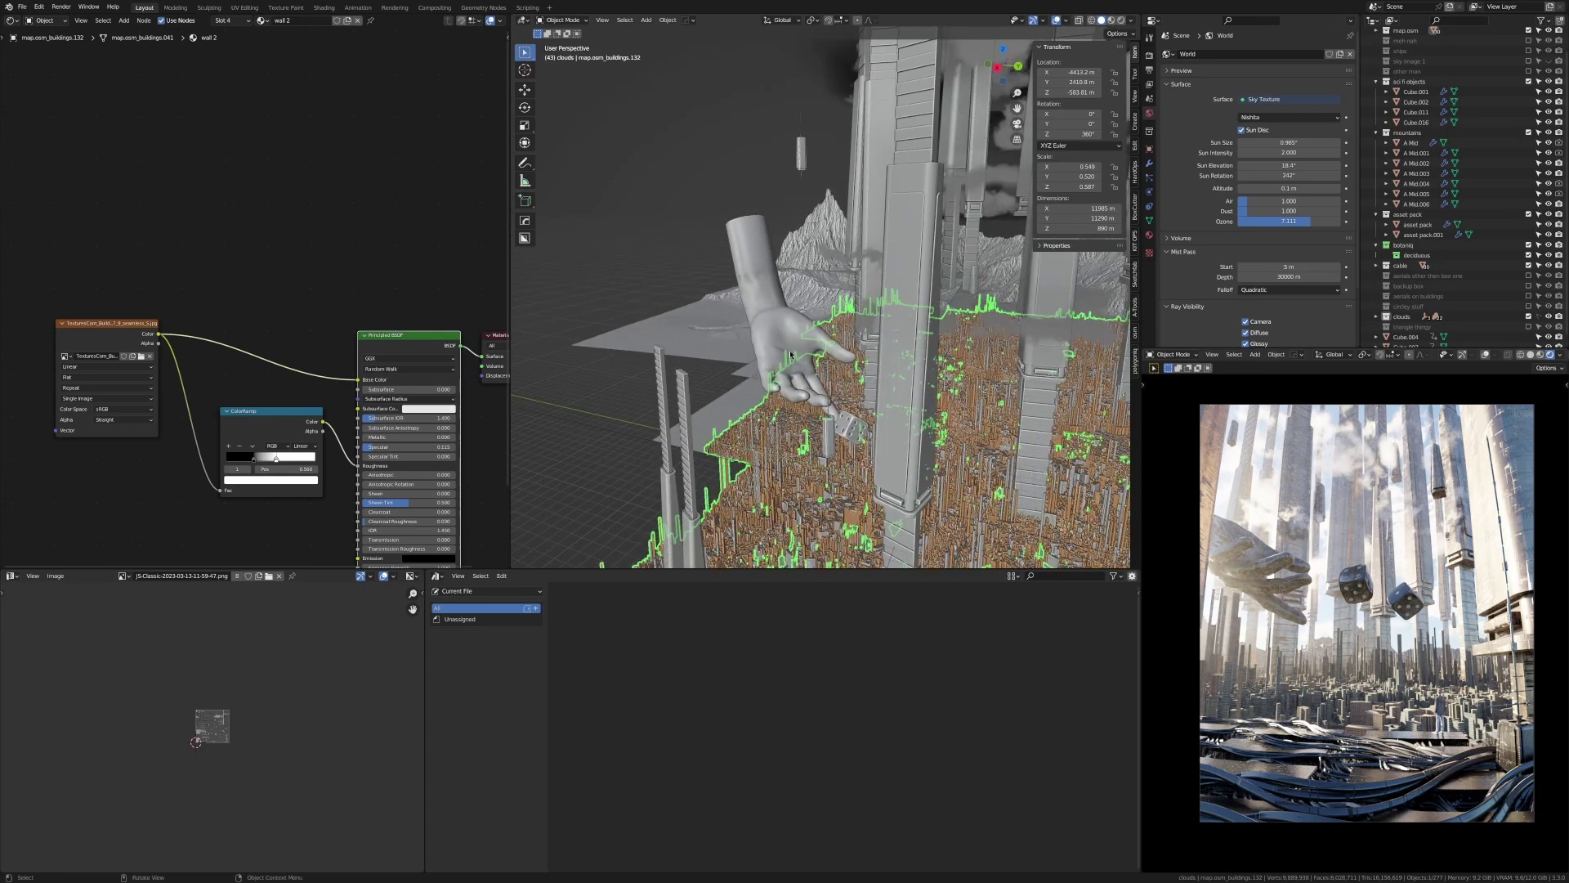
{"action": "left_click", "coordinate": [766, 316]}
{"action": "left_click", "coordinate": [766, 316]}
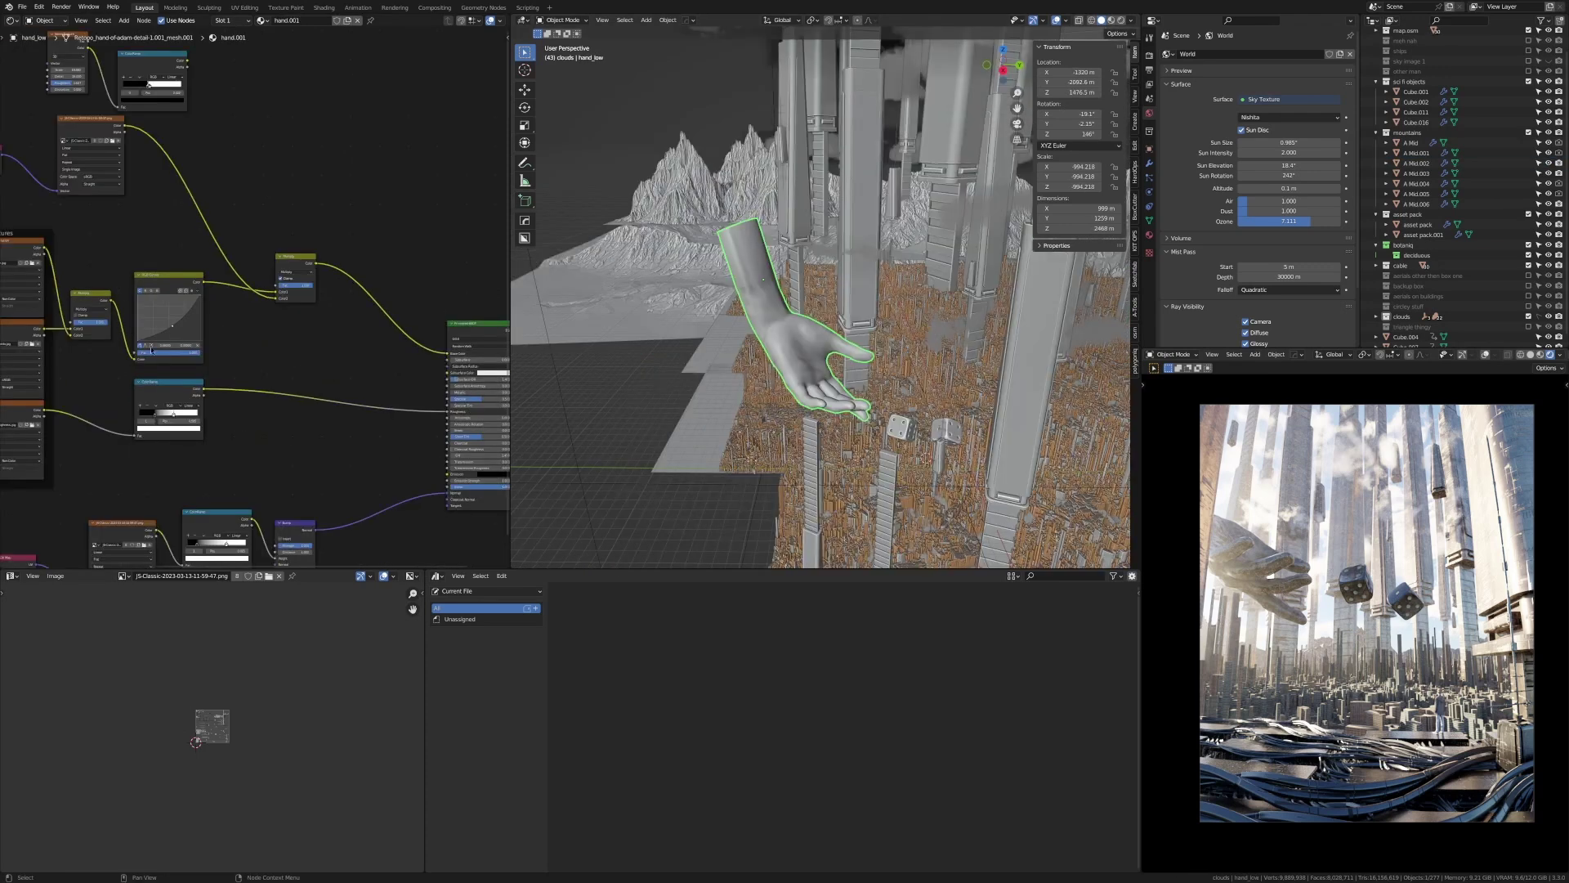
{"action": "middle_click_drag", "start_coordinate": [151, 350], "coordinate": [1, 395]}
{"action": "scroll", "coordinate": [196, 327], "scroll_direction": "down", "scroll_amount": 4}
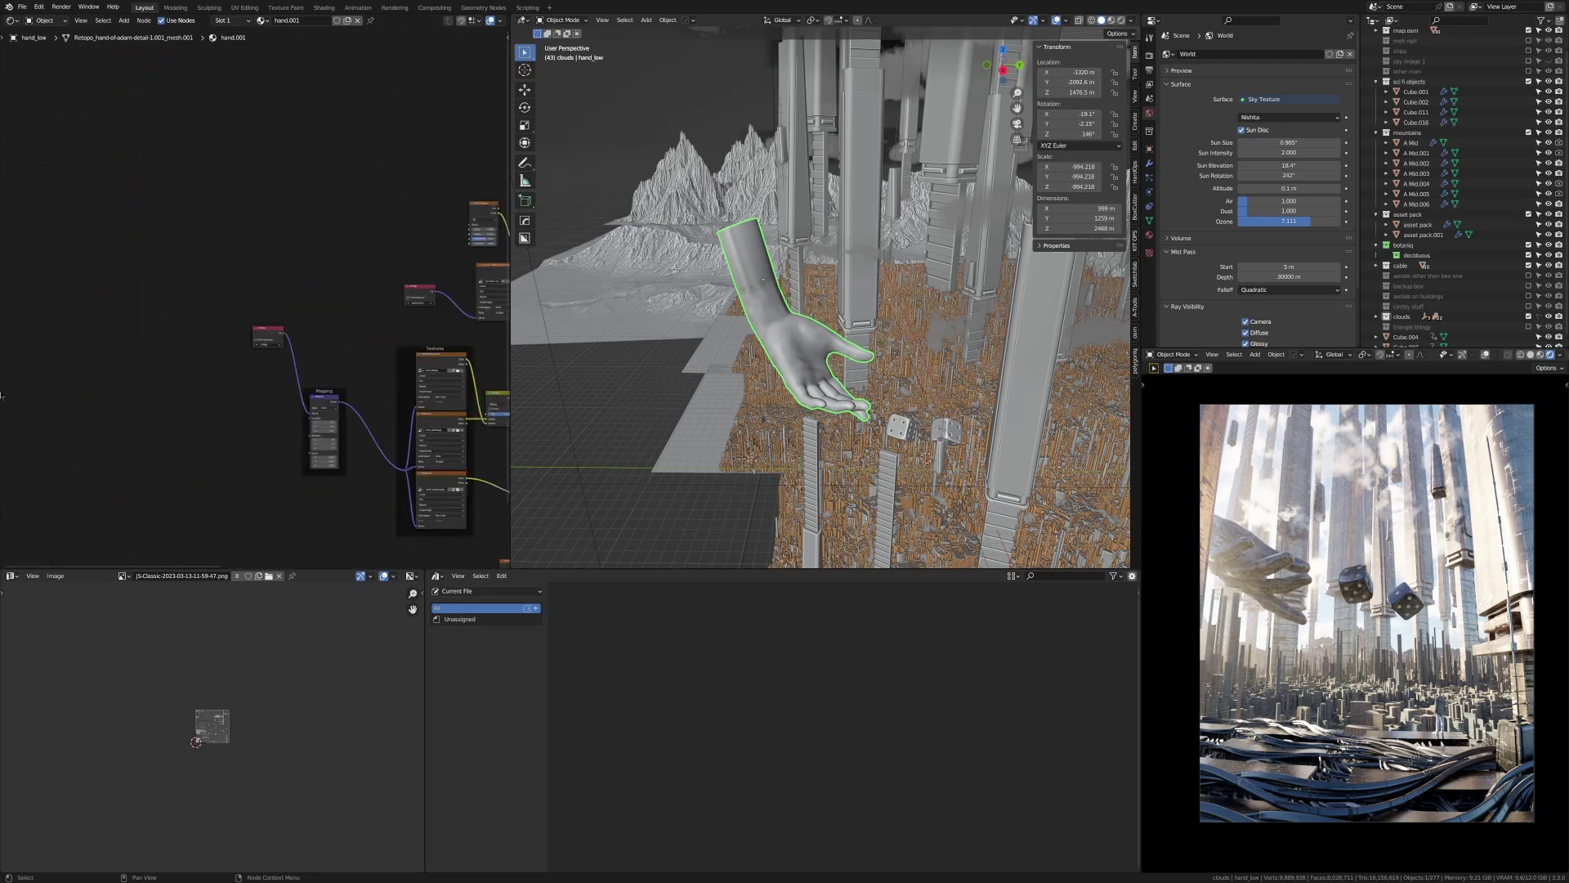
{"action": "middle_click_drag", "start_coordinate": [100, 402], "coordinate": [214, 374]}
{"action": "scroll", "coordinate": [355, 352], "scroll_direction": "up", "scroll_amount": 6}
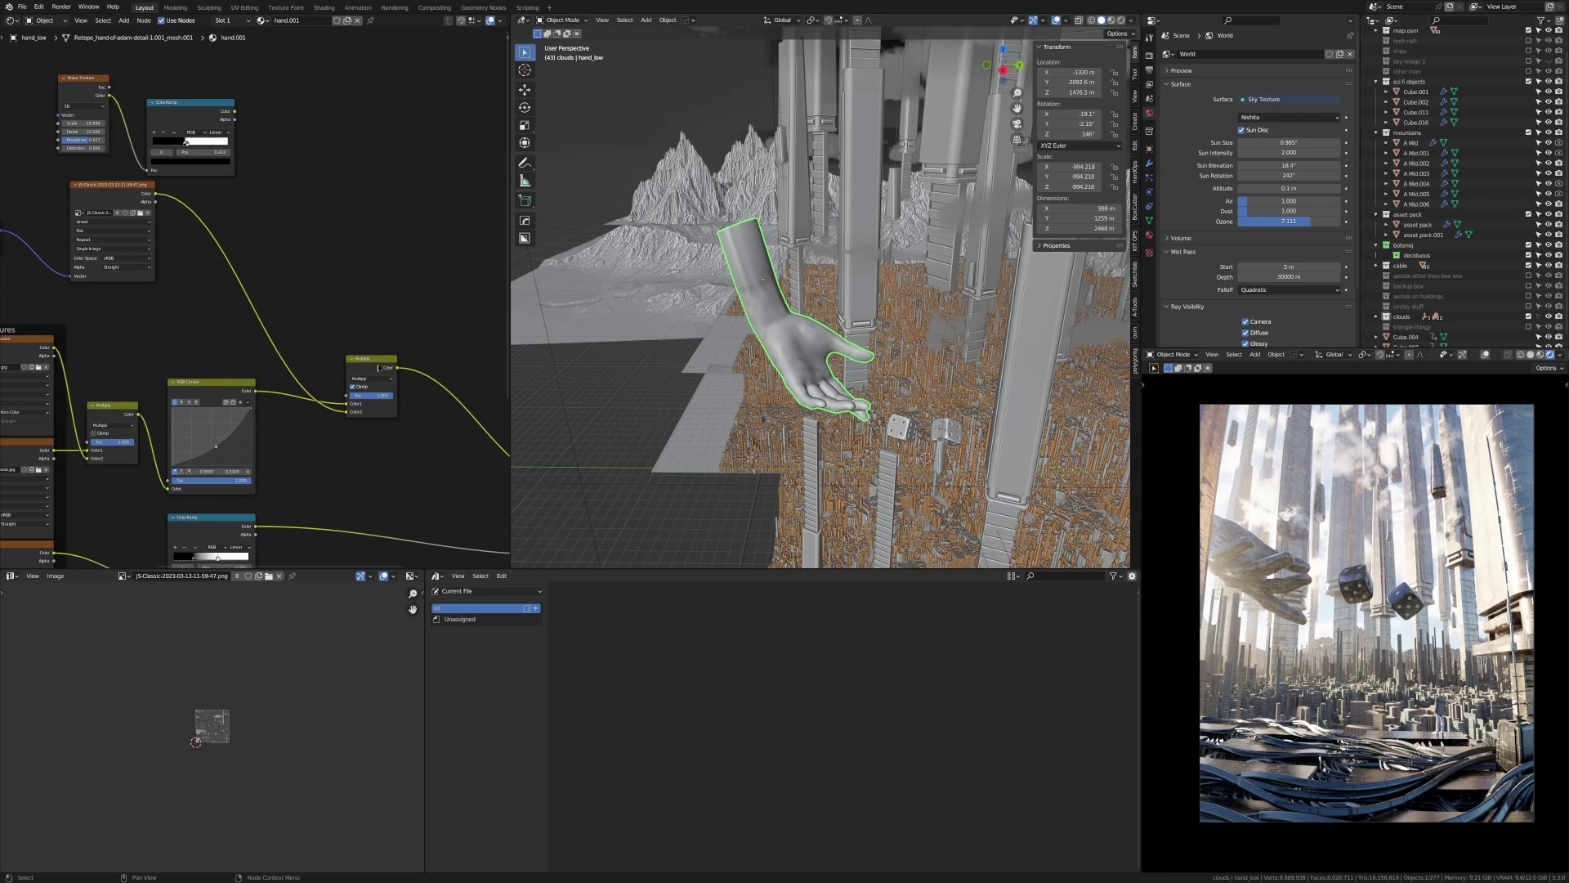
Step: Preview the image texture that feeds the Multiply node on the hand, and switch the main viewport to Material Preview shading
{"action": "left_click", "coordinate": [380, 368]}
{"action": "left_click", "coordinate": [116, 194]}
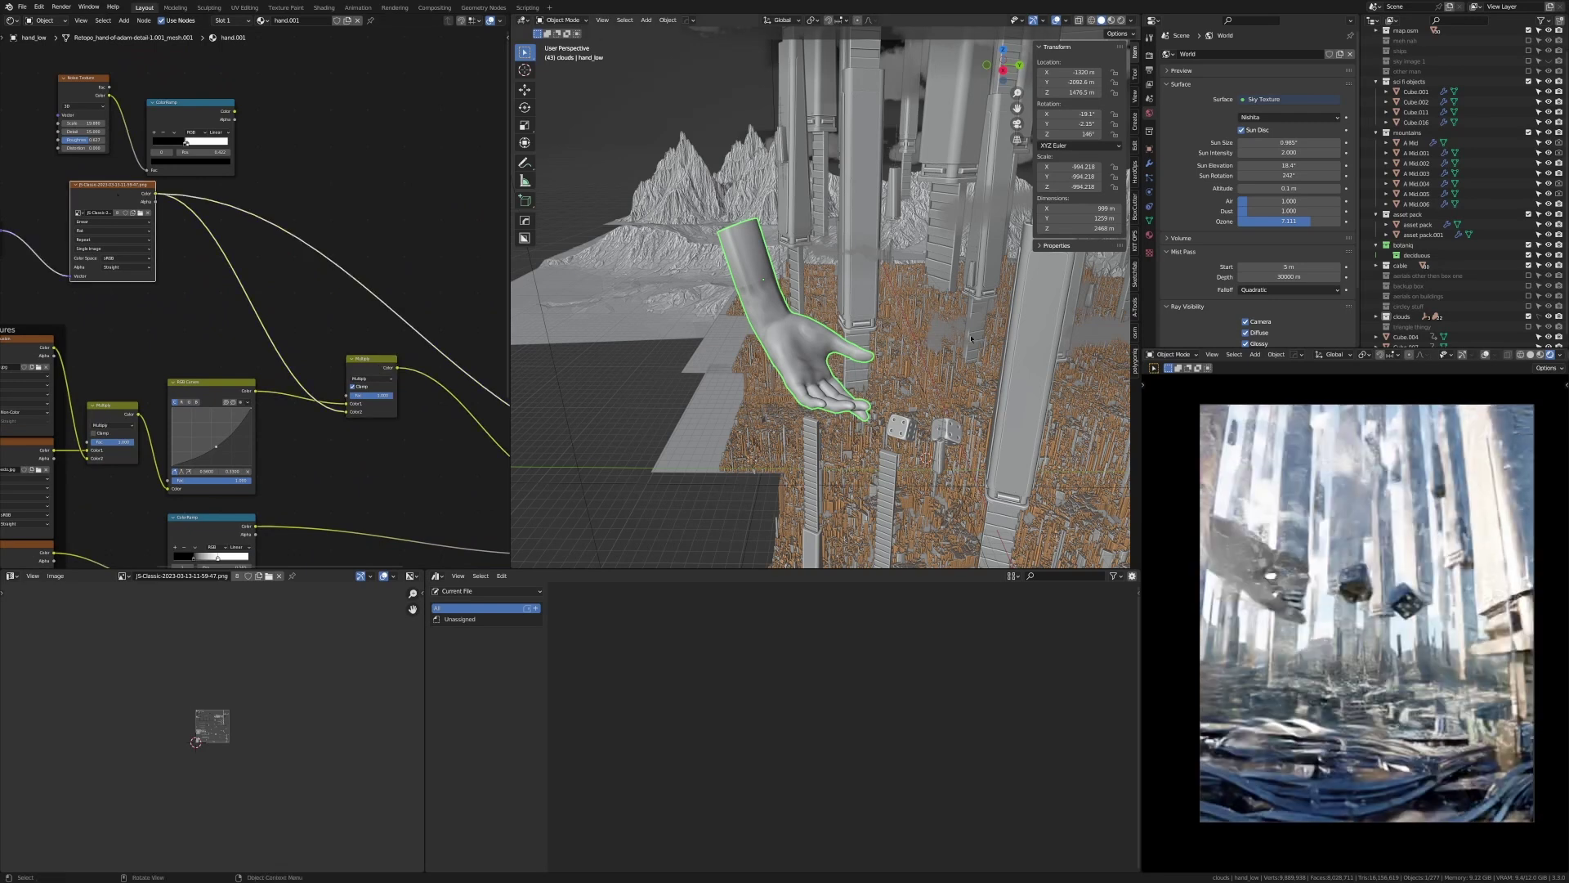
{"action": "scroll", "coordinate": [654, 345], "scroll_direction": "up", "scroll_amount": 5}
{"action": "key", "text": "z"}
{"action": "key", "text": "2"}
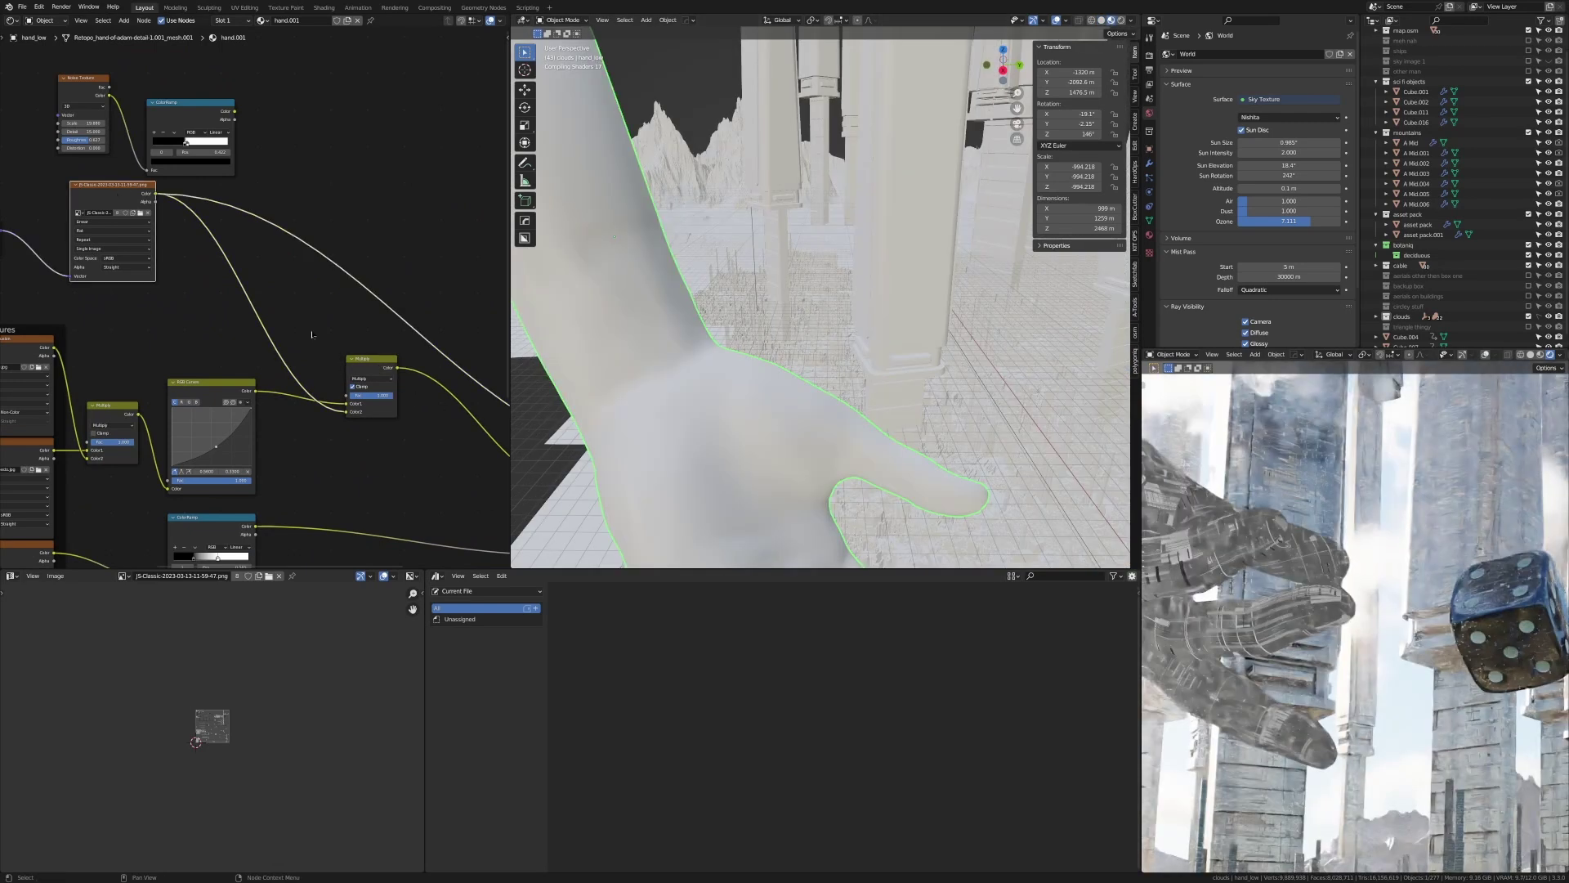
Step: Reconnect the hand's Principled BSDF to the material output and view the whole hand in the main viewport
{"action": "middle_click_drag", "start_coordinate": [311, 334], "coordinate": [115, 130]}
{"action": "scroll", "coordinate": [260, 233], "scroll_direction": "down", "scroll_amount": 2}
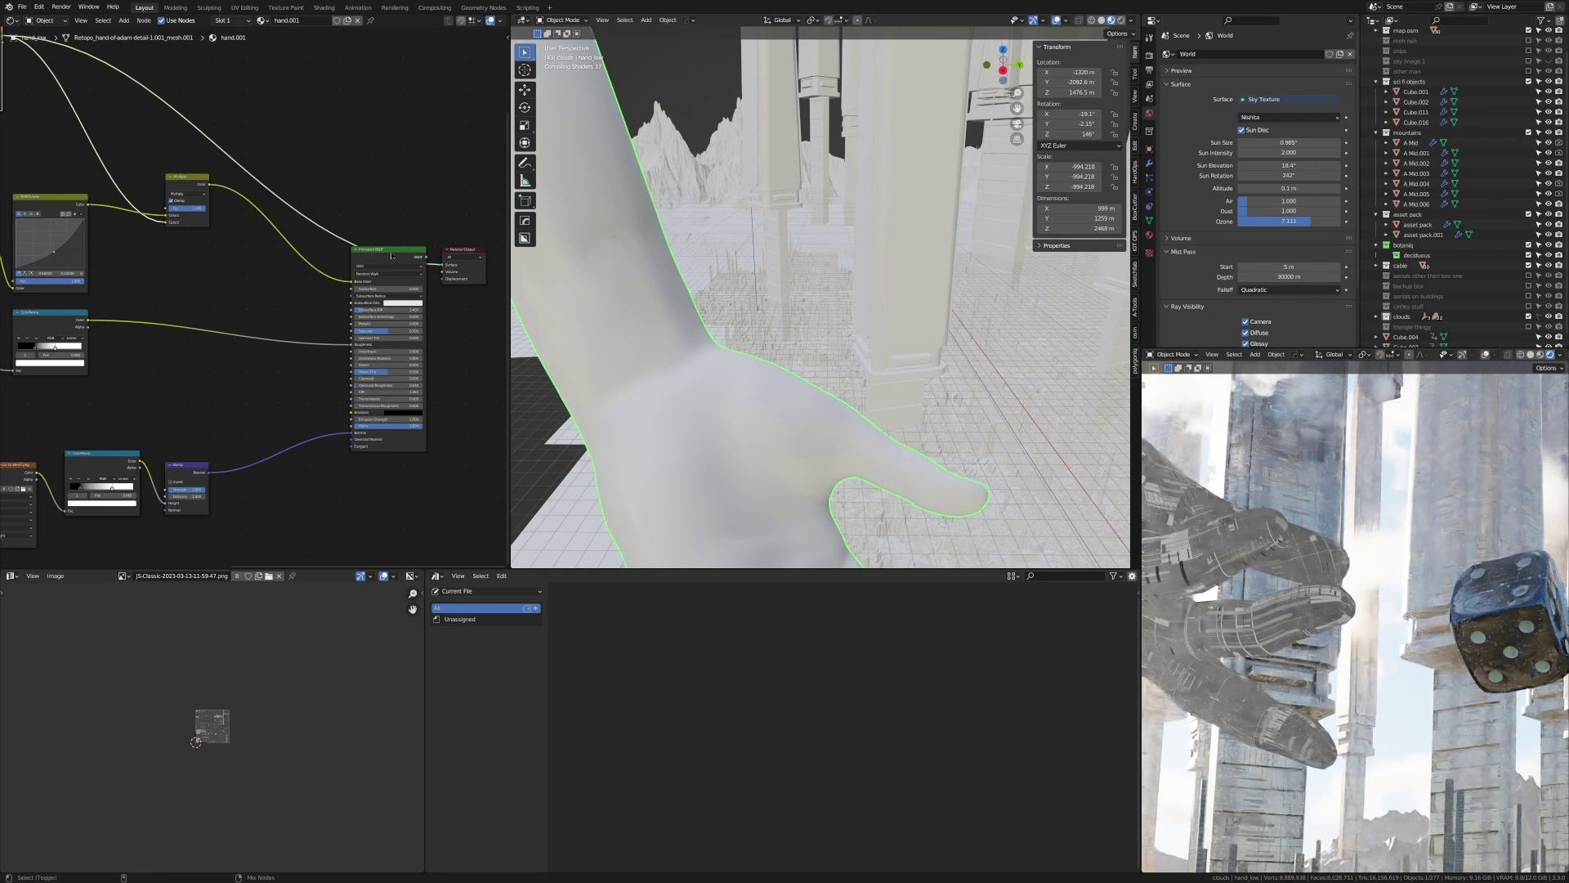
{"action": "left_click", "coordinate": [392, 256], "text": "ctrl+shift"}
{"action": "middle_click_drag", "start_coordinate": [989, 445], "coordinate": [796, 227]}
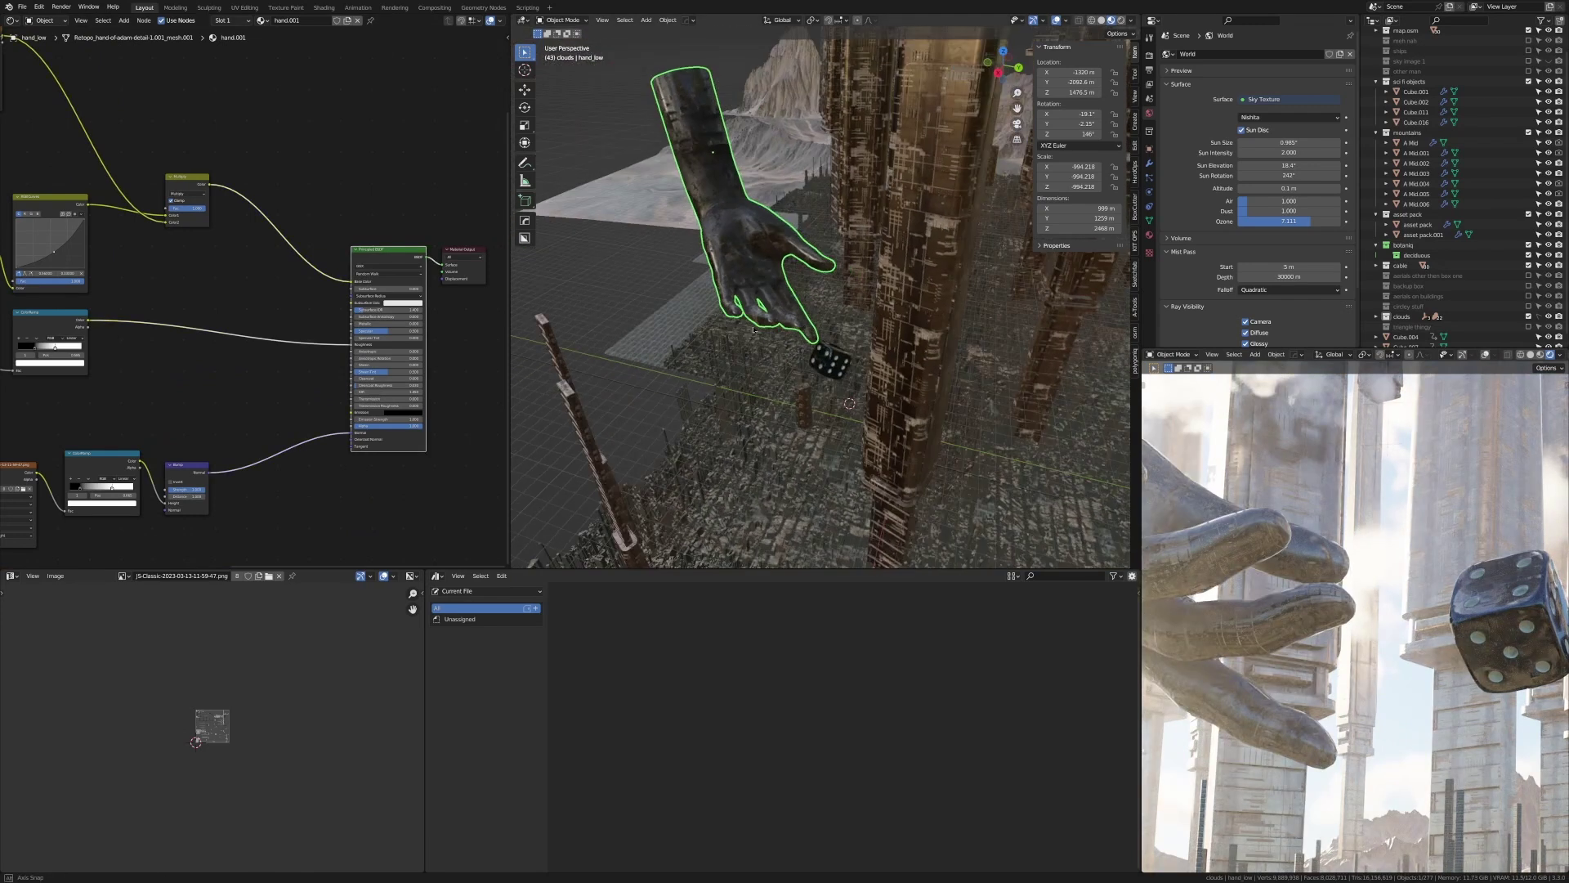
Step: Select the blue die beside the hand, inspect its surface close up, and hide the viewport sidebar
{"action": "left_click", "coordinate": [898, 395]}
{"action": "scroll", "coordinate": [896, 358], "scroll_direction": "up", "scroll_amount": 4}
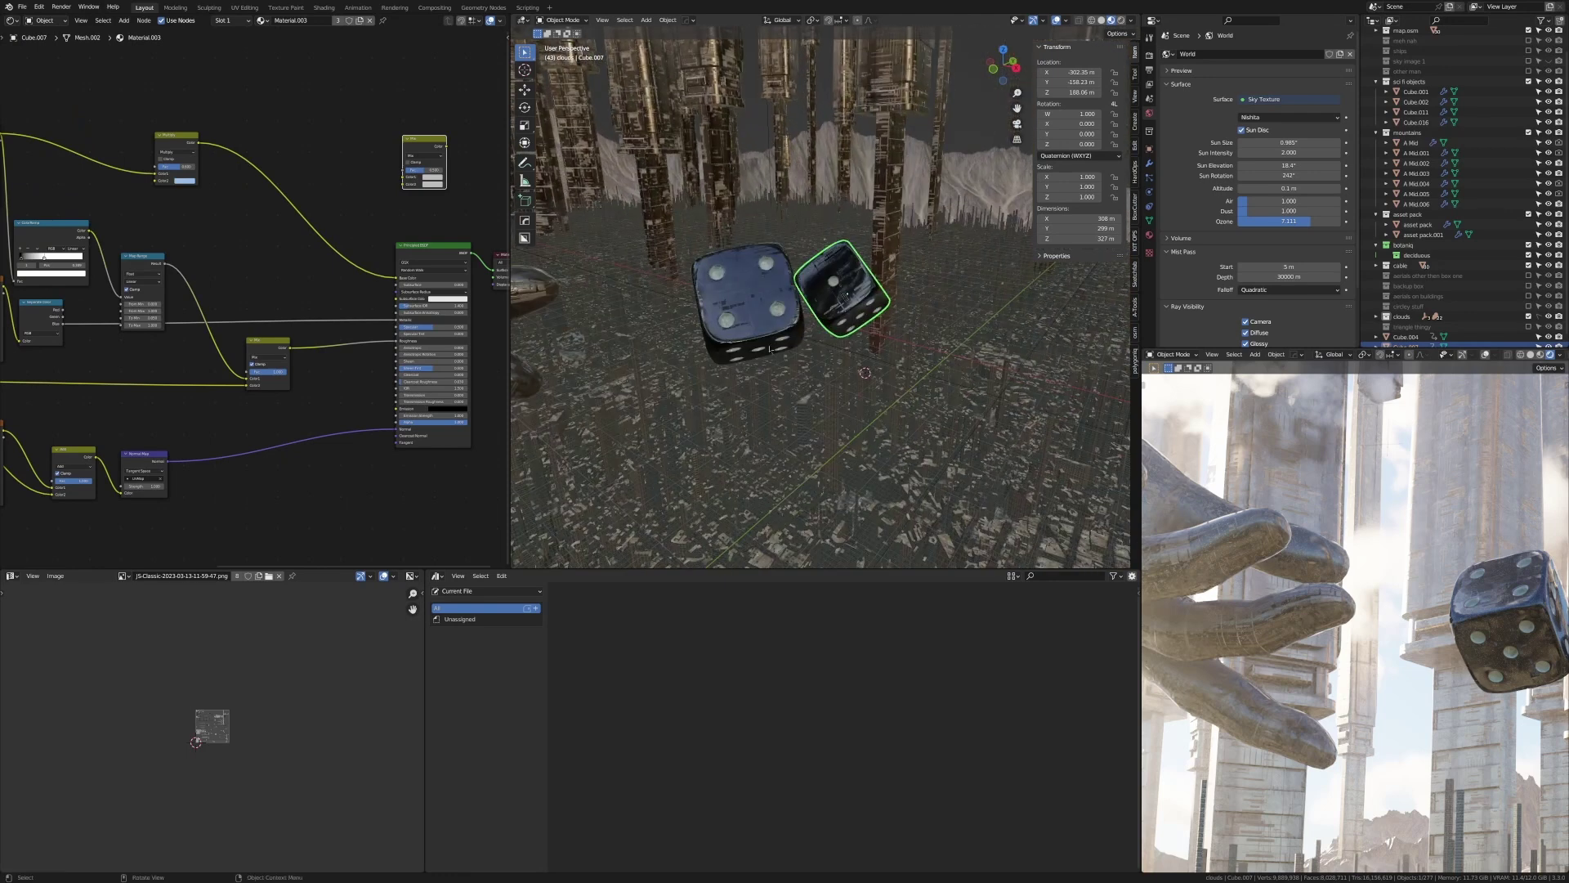
{"action": "left_click", "coordinate": [717, 322]}
{"action": "middle_click_drag", "start_coordinate": [716, 322], "coordinate": [724, 449]}
{"action": "scroll", "coordinate": [925, 326], "scroll_direction": "up", "scroll_amount": 4}
{"action": "key", "text": "n"}
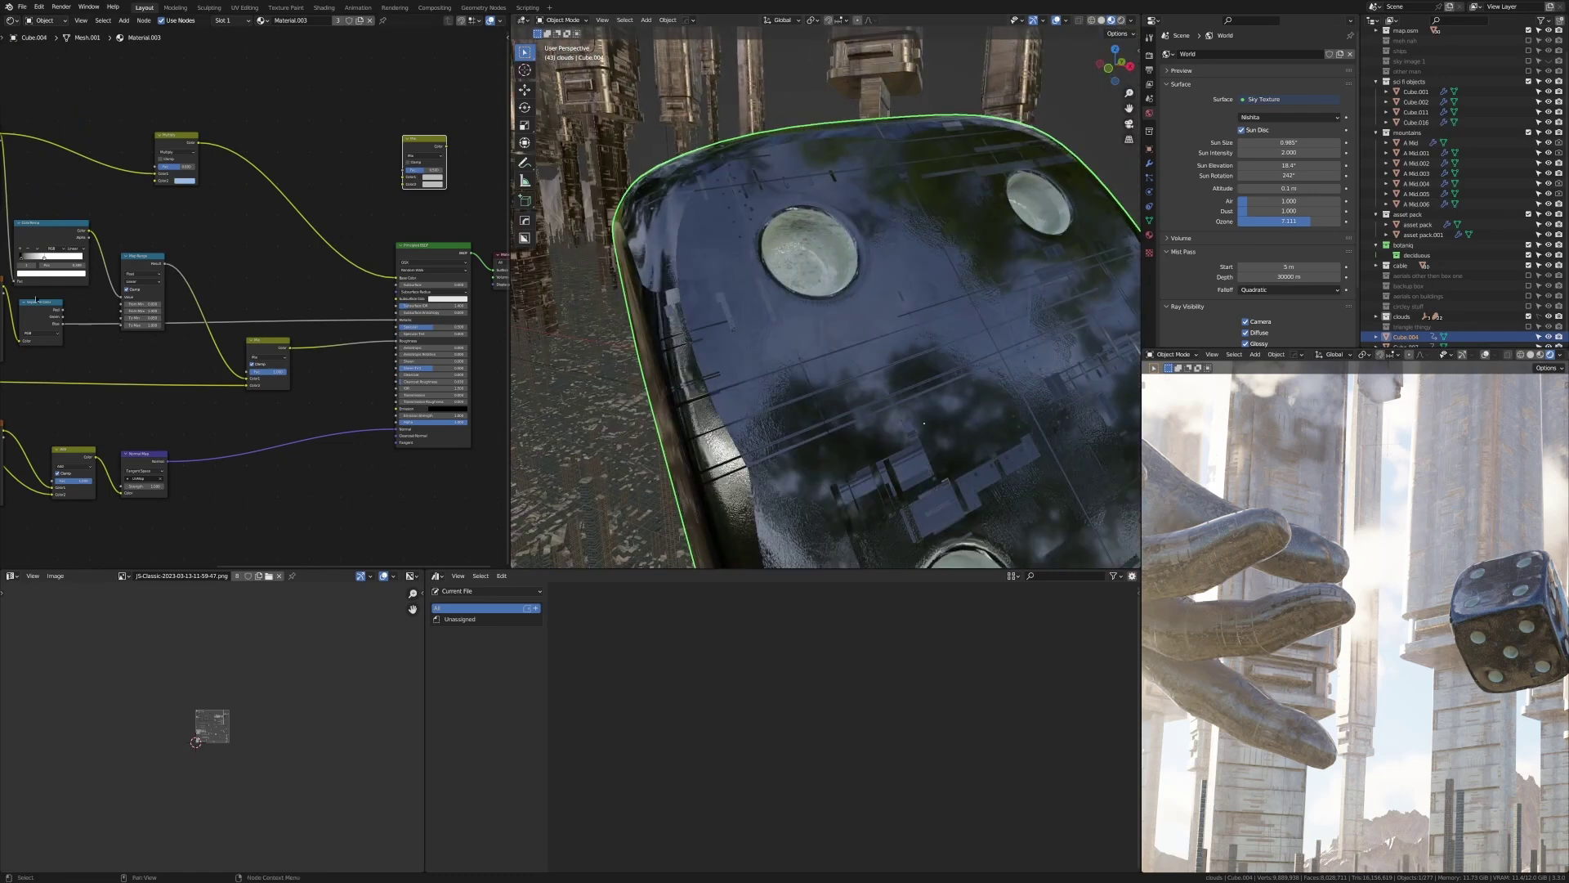
Step: Examine the image texture nodes of the die's Material.003, and bring the hand and dice back into view
{"action": "scroll", "coordinate": [256, 291], "scroll_direction": "down", "scroll_amount": 2}
{"action": "middle_click_drag", "start_coordinate": [82, 268], "coordinate": [230, 302]}
{"action": "scroll", "coordinate": [151, 375], "scroll_direction": "down", "scroll_amount": 4}
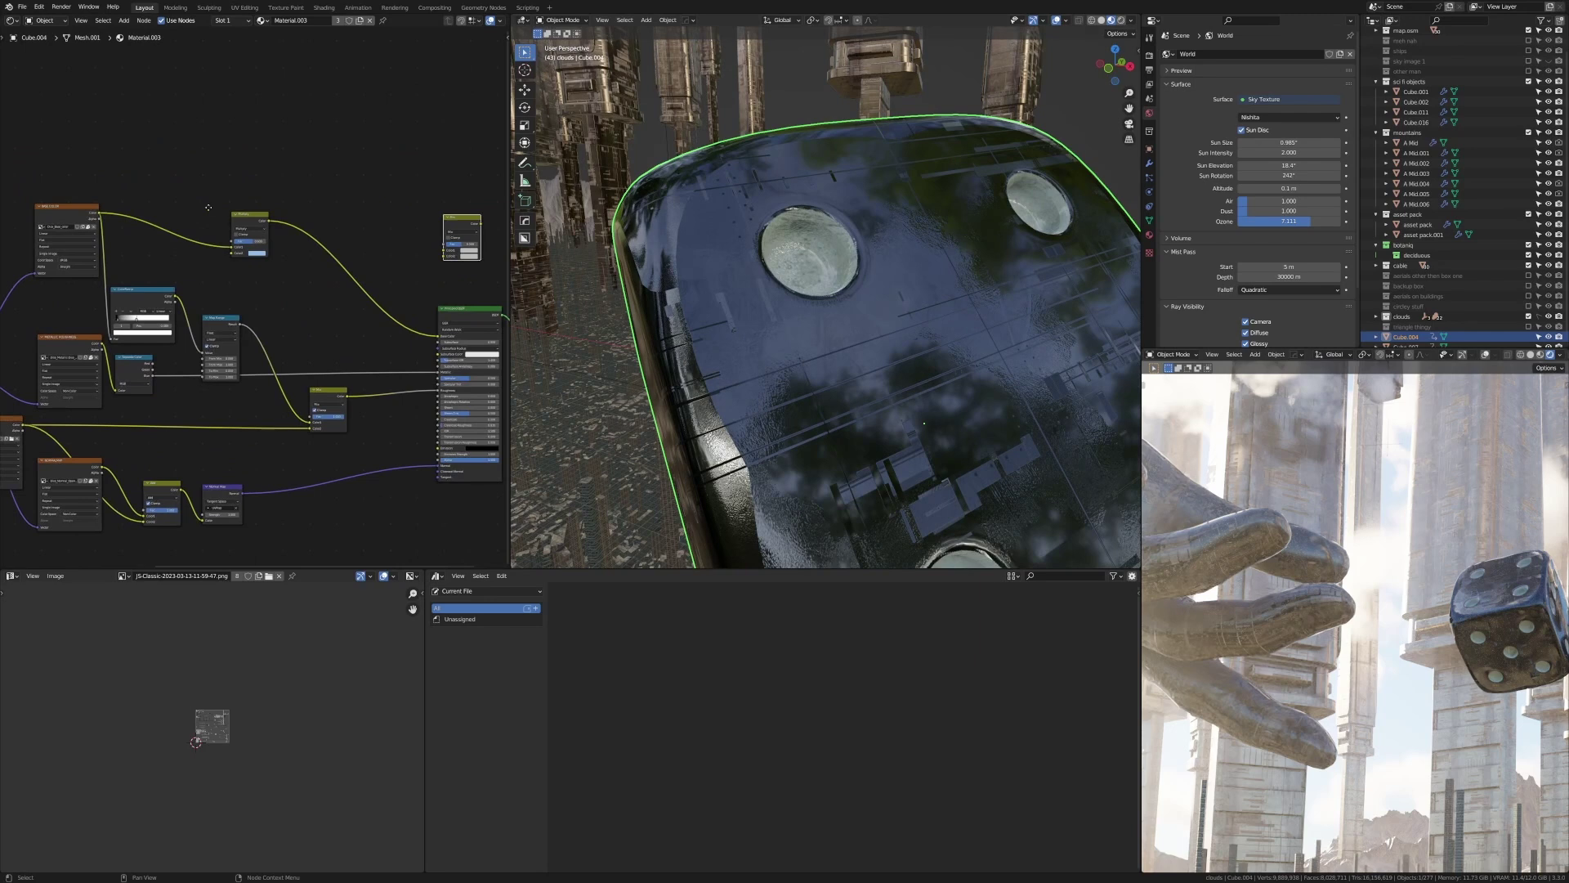
{"action": "scroll", "coordinate": [152, 375], "scroll_direction": "up", "scroll_amount": 2}
{"action": "middle_click_drag", "start_coordinate": [152, 375], "coordinate": [183, 368]}
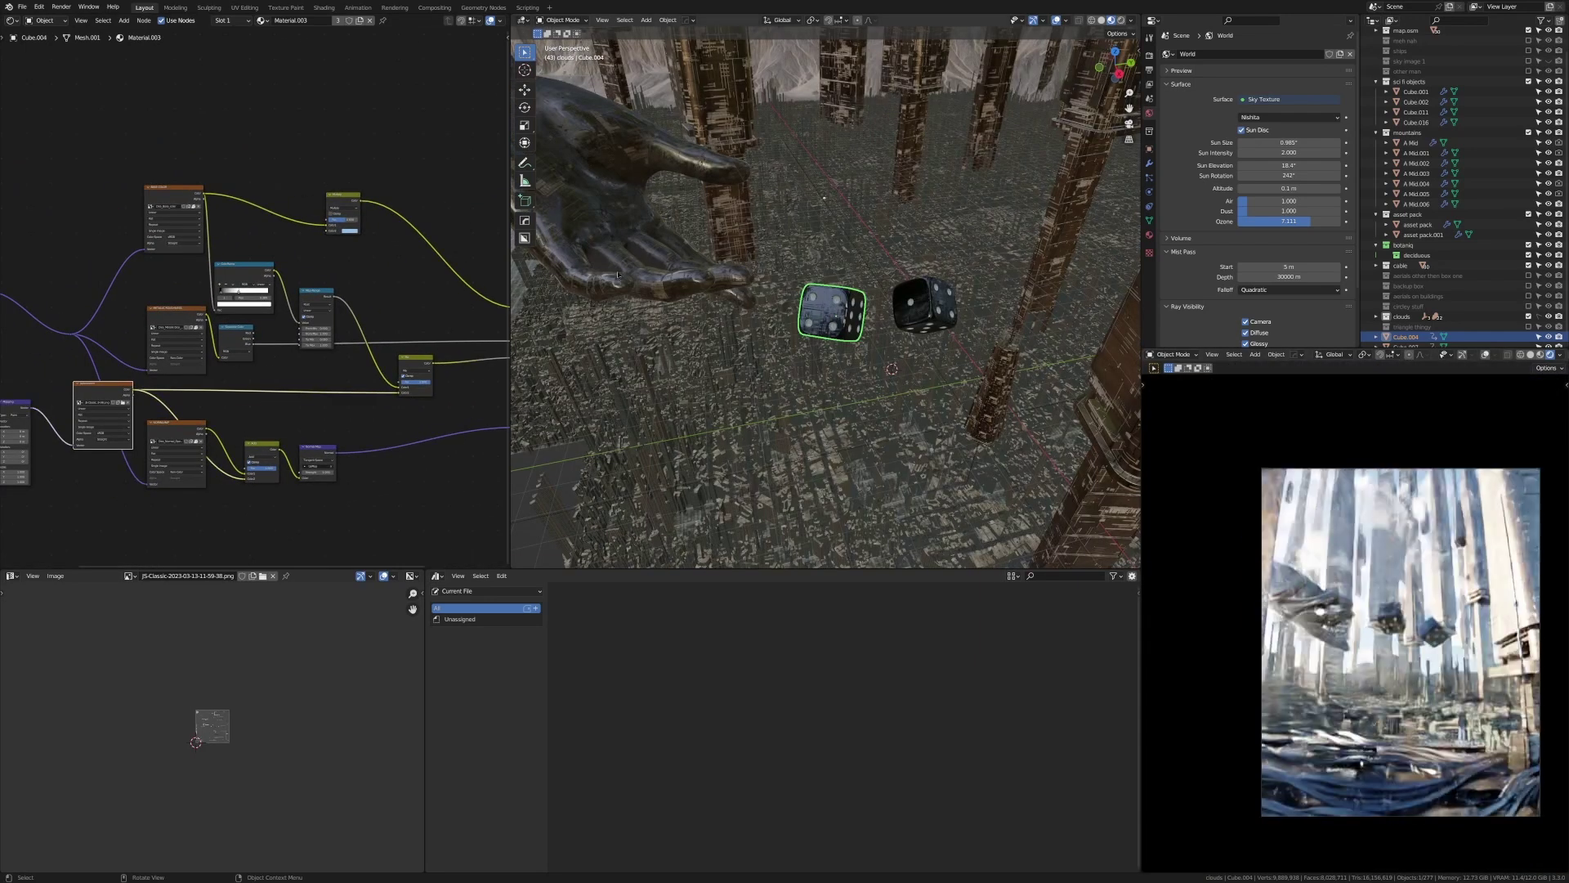
{"action": "scroll", "coordinate": [877, 428], "scroll_direction": "down", "scroll_amount": 5}
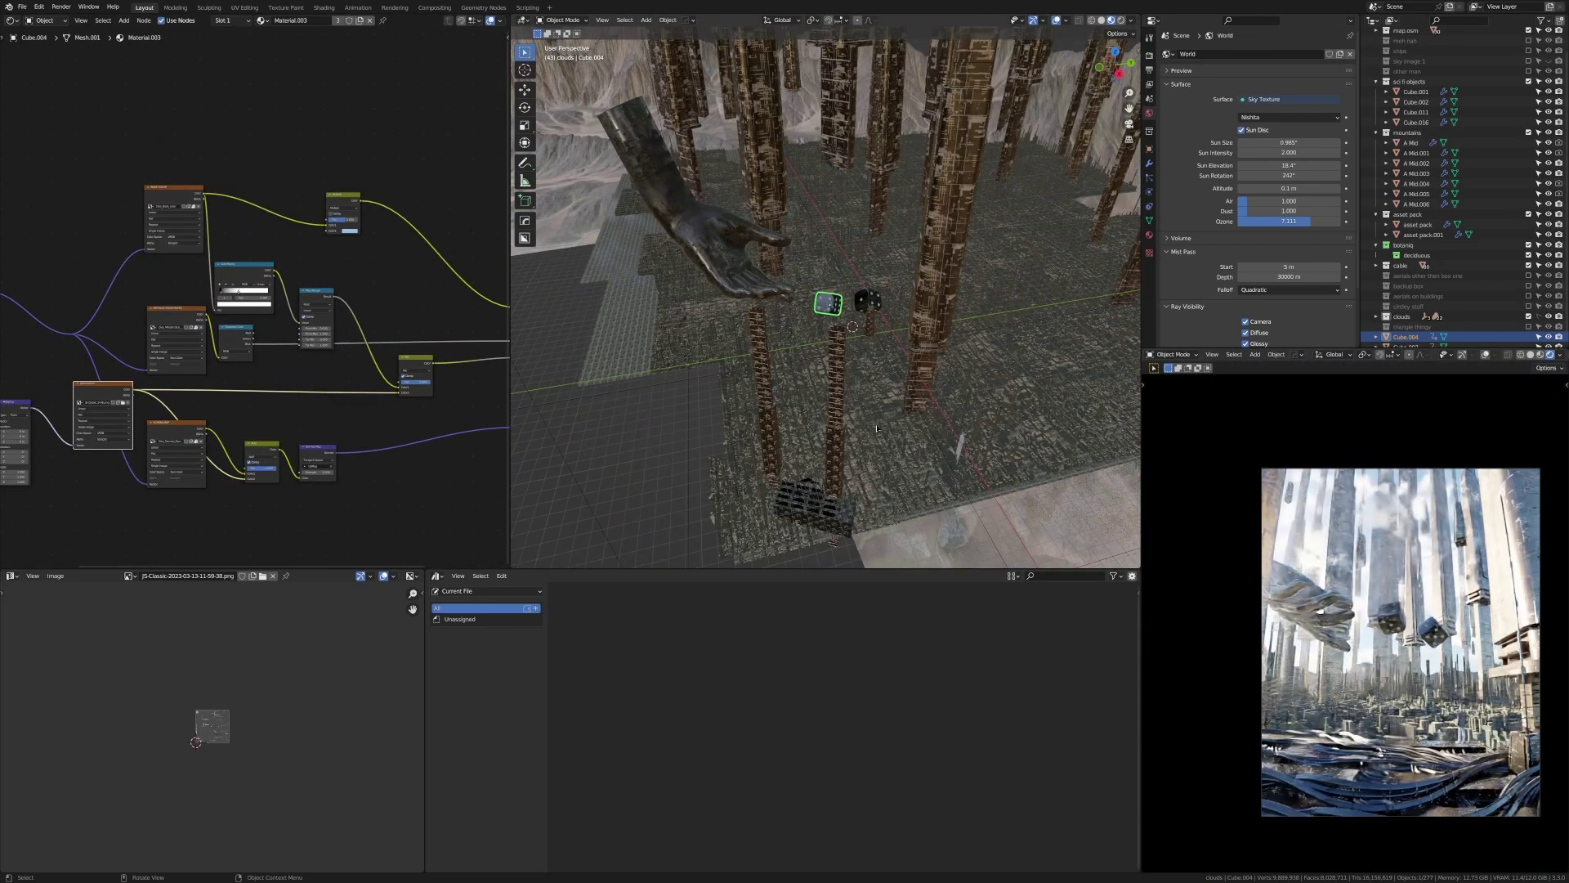
Step: Select the map.osm_buildings city mesh and review the blender-osm import settings, closing the sidebar when done
{"action": "left_click", "coordinate": [872, 354]}
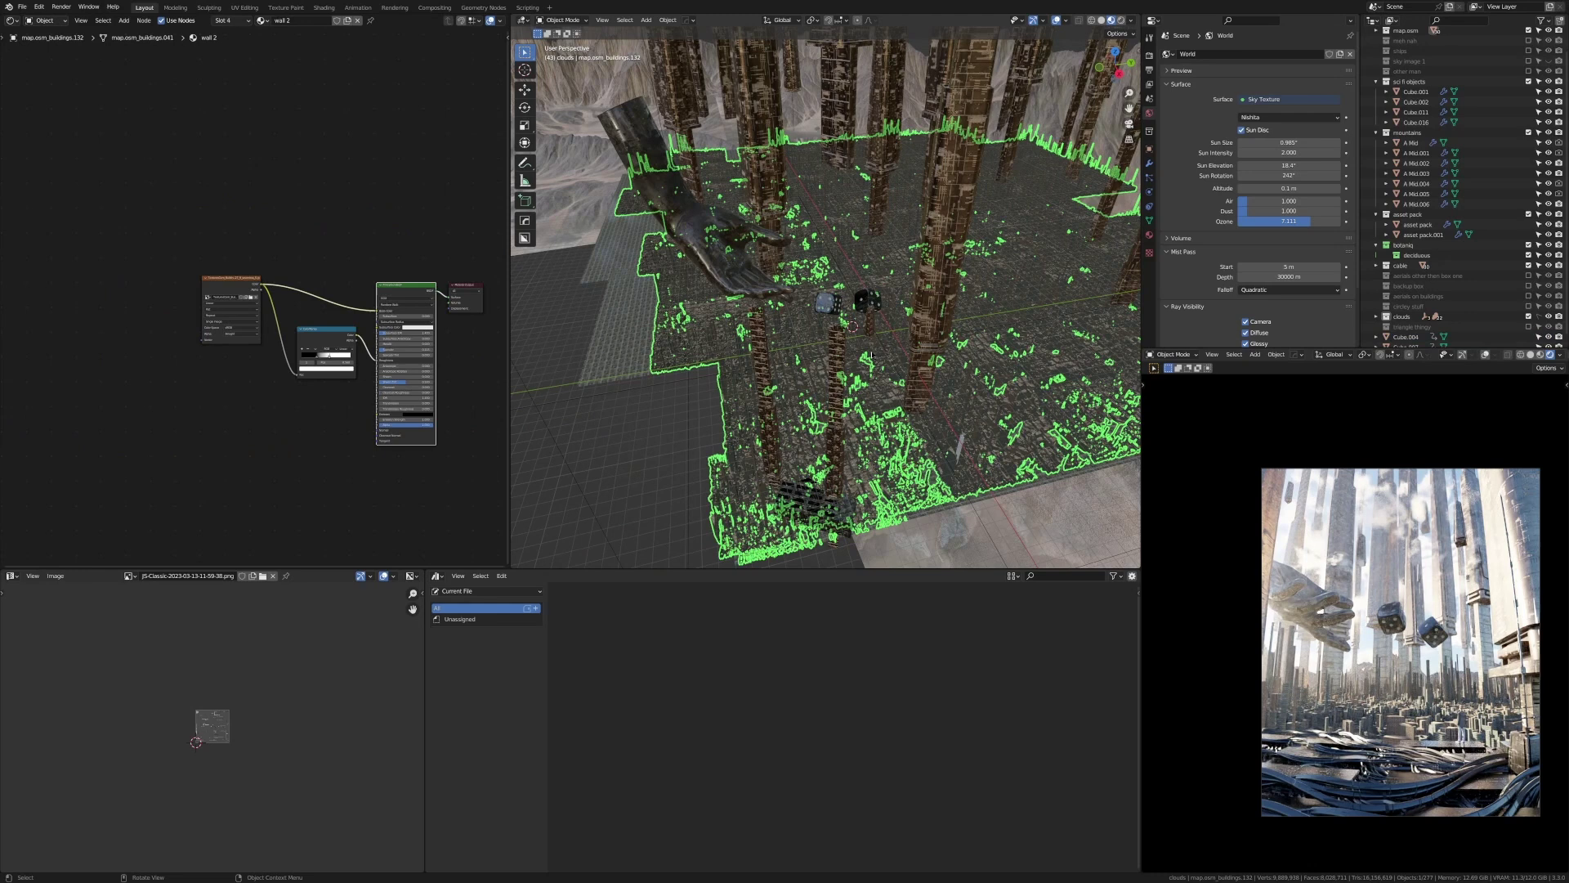
{"action": "key", "text": "n"}
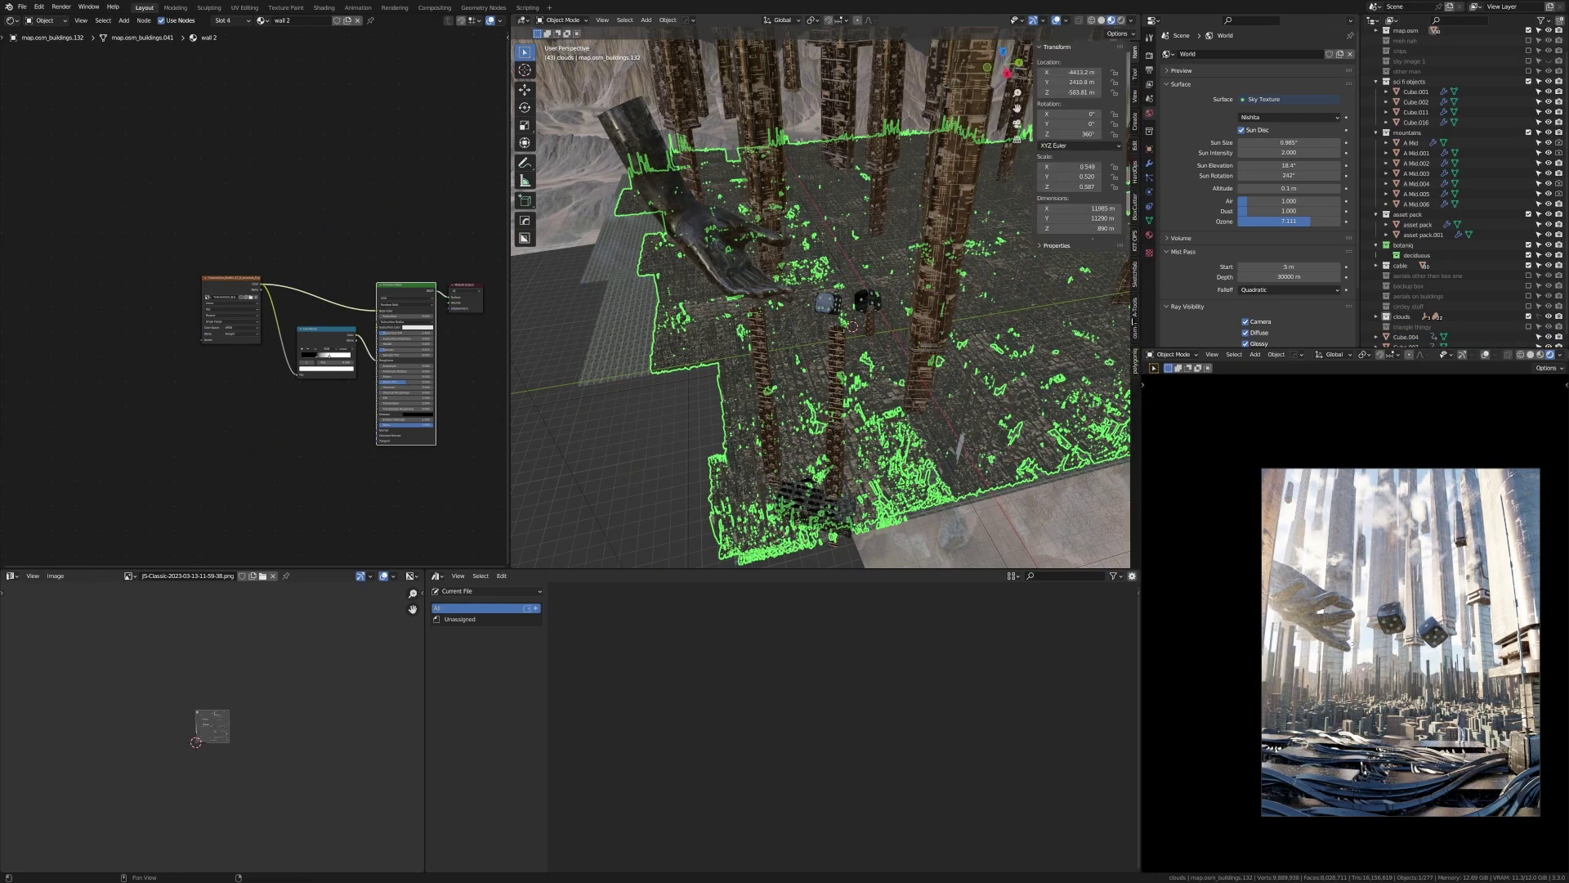
{"action": "left_click", "coordinate": [1135, 334]}
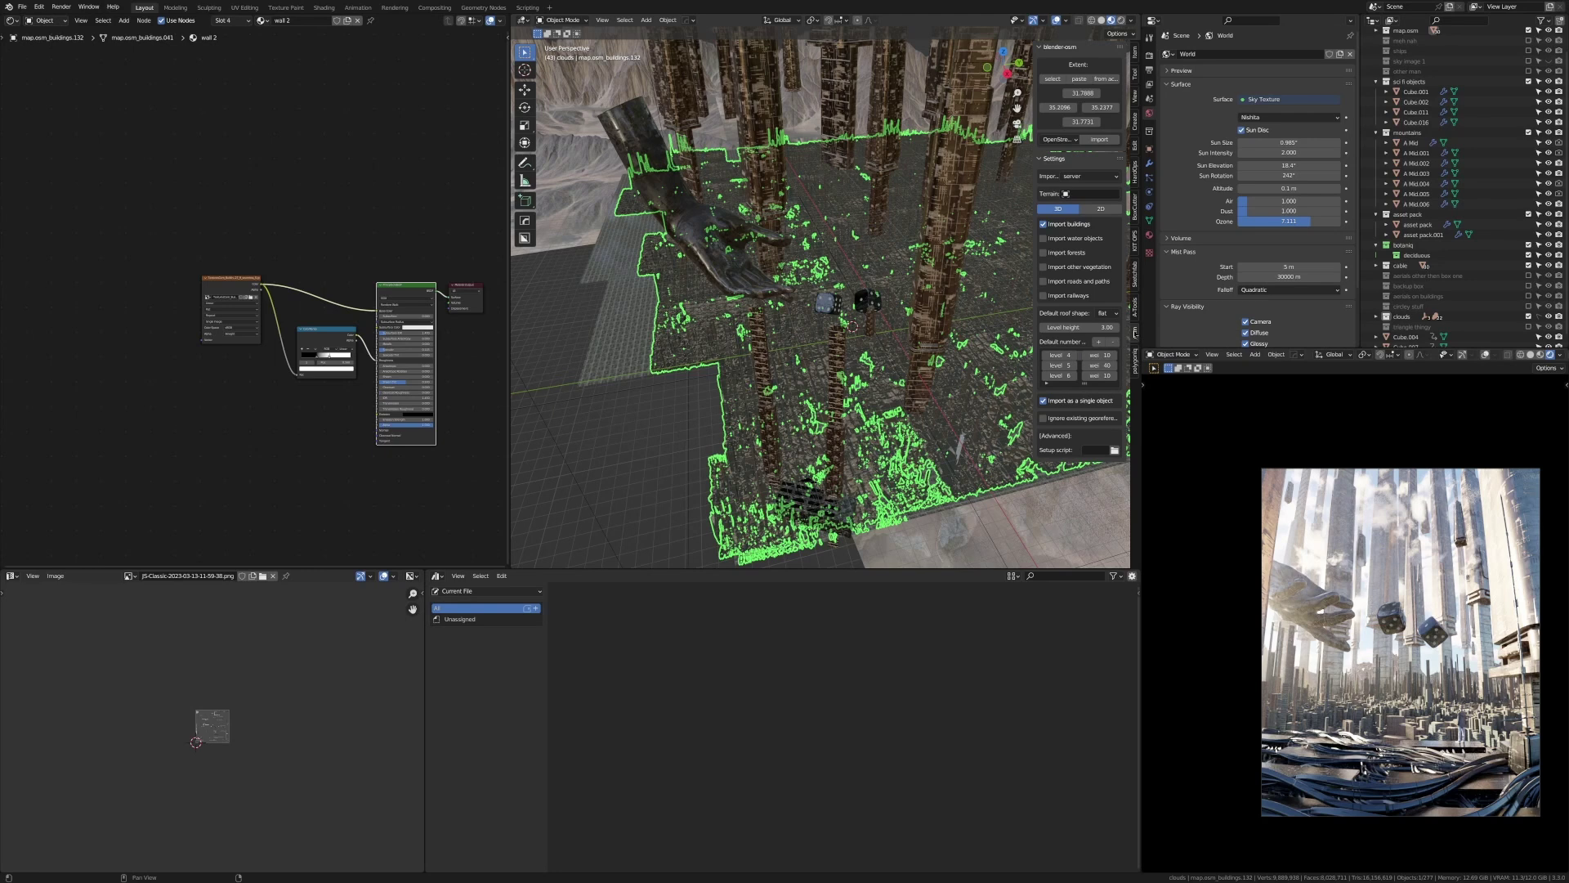
{"action": "key", "text": "n"}
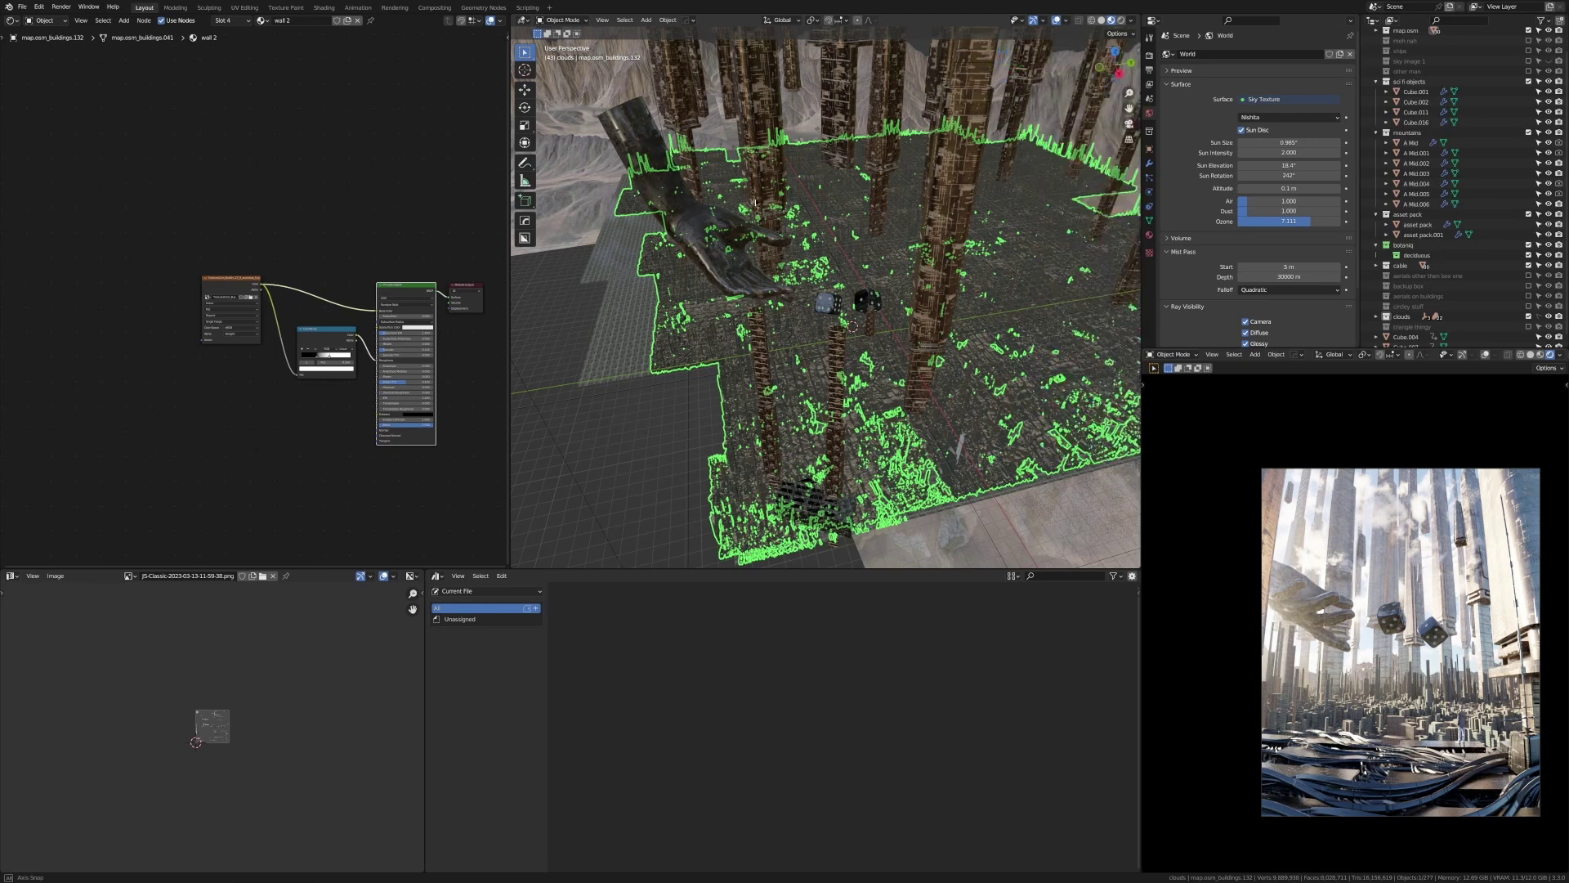
{"action": "middle_click_drag", "start_coordinate": [899, 270], "coordinate": [924, 306]}
Step: Display the material properties, and frame the small floating tower piece above the dice in the viewport
{"action": "left_click", "coordinate": [874, 99]}
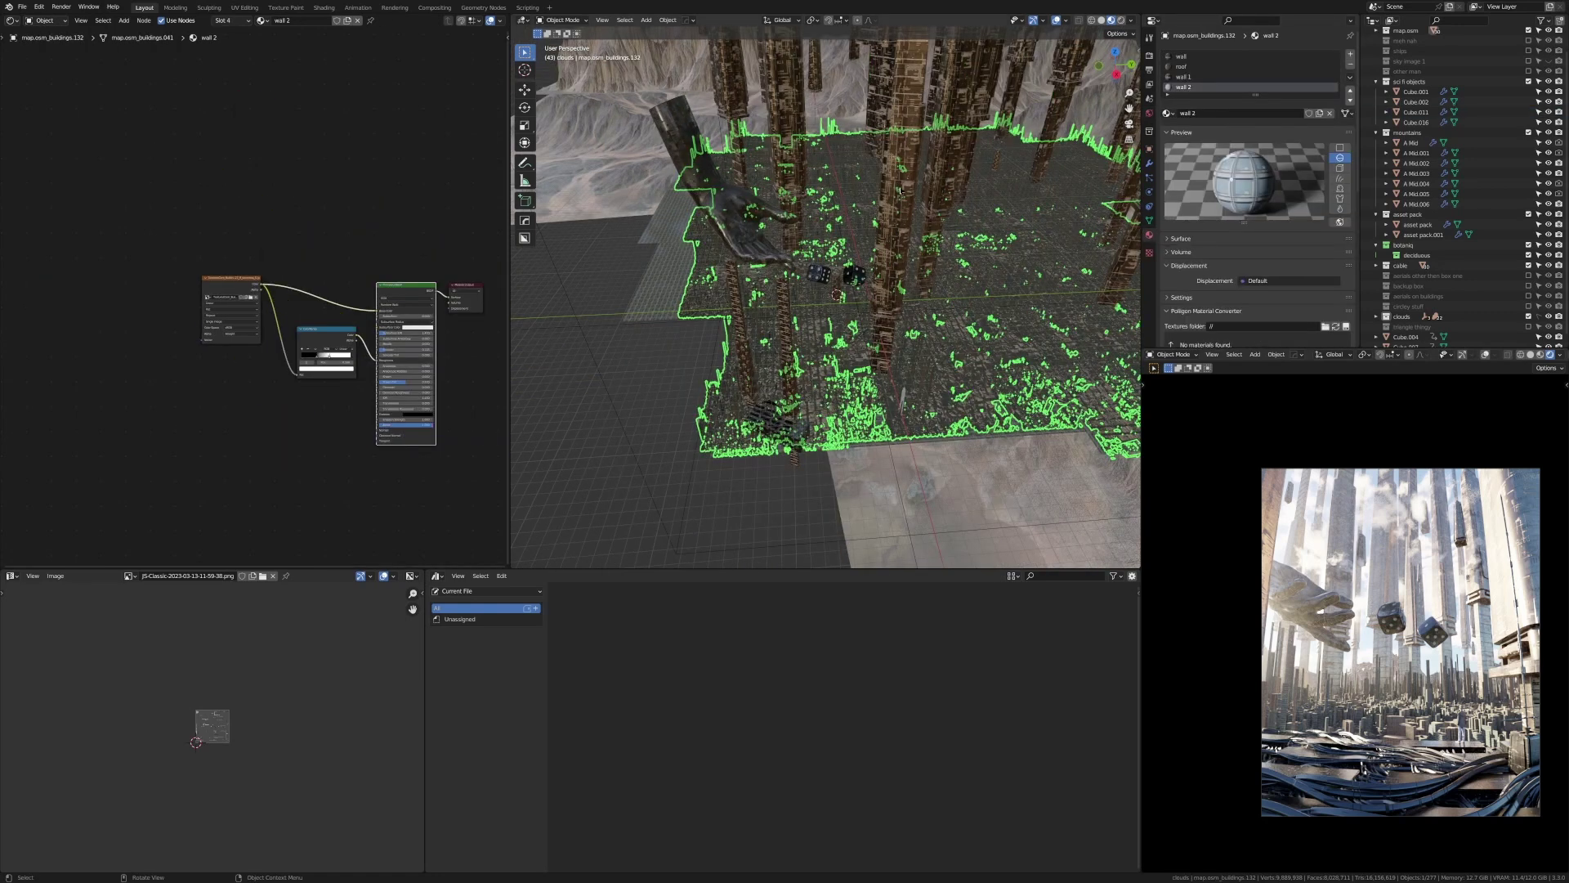
{"action": "left_click", "coordinate": [900, 191]}
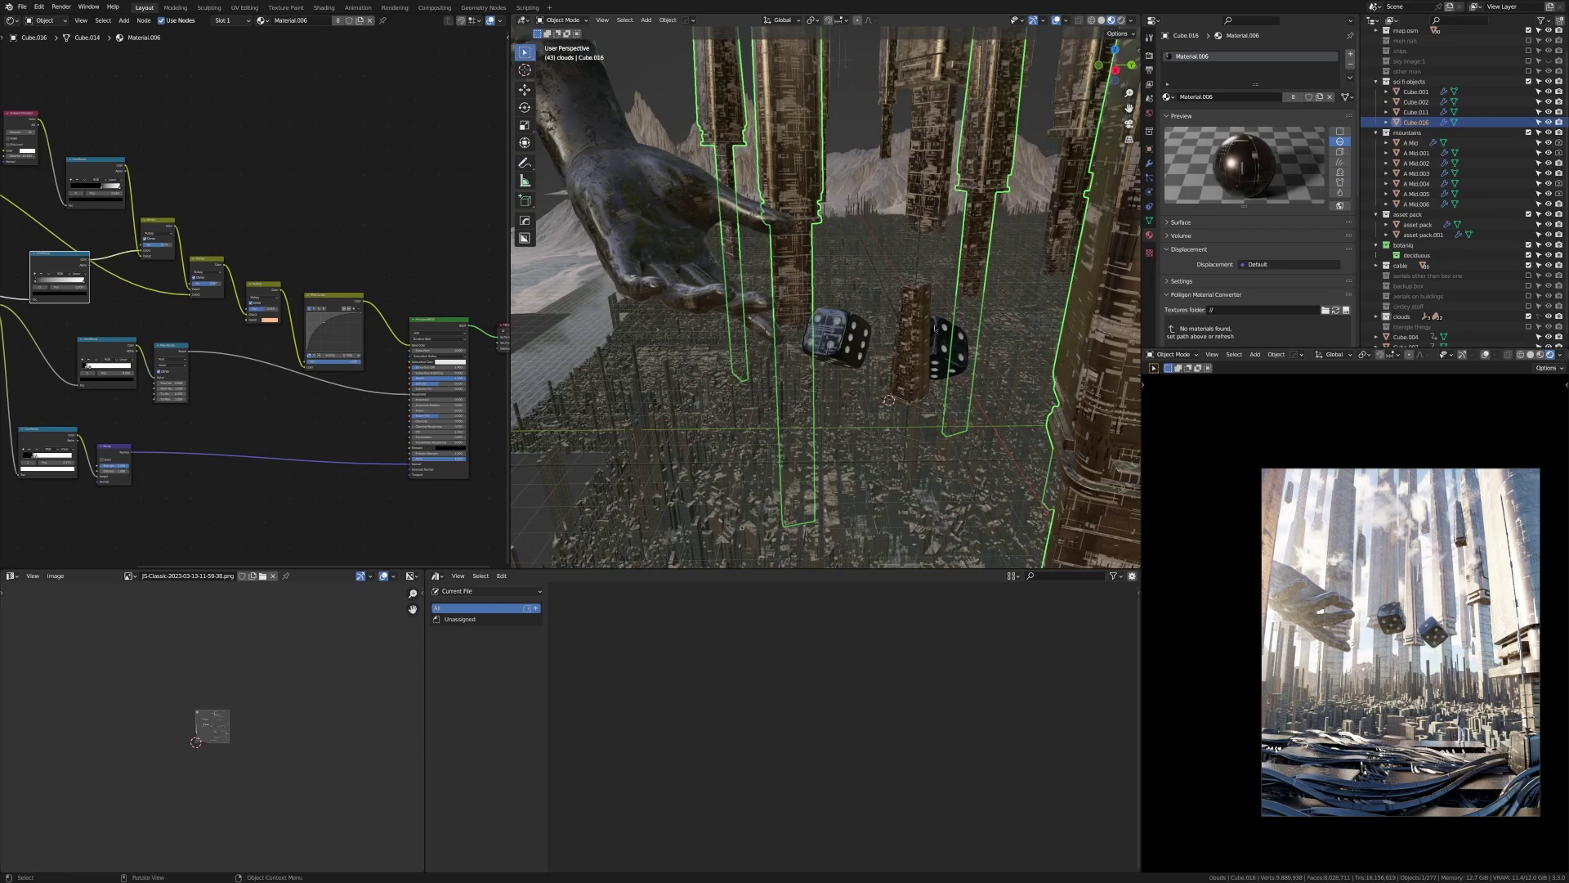
{"action": "left_click", "coordinate": [918, 318]}
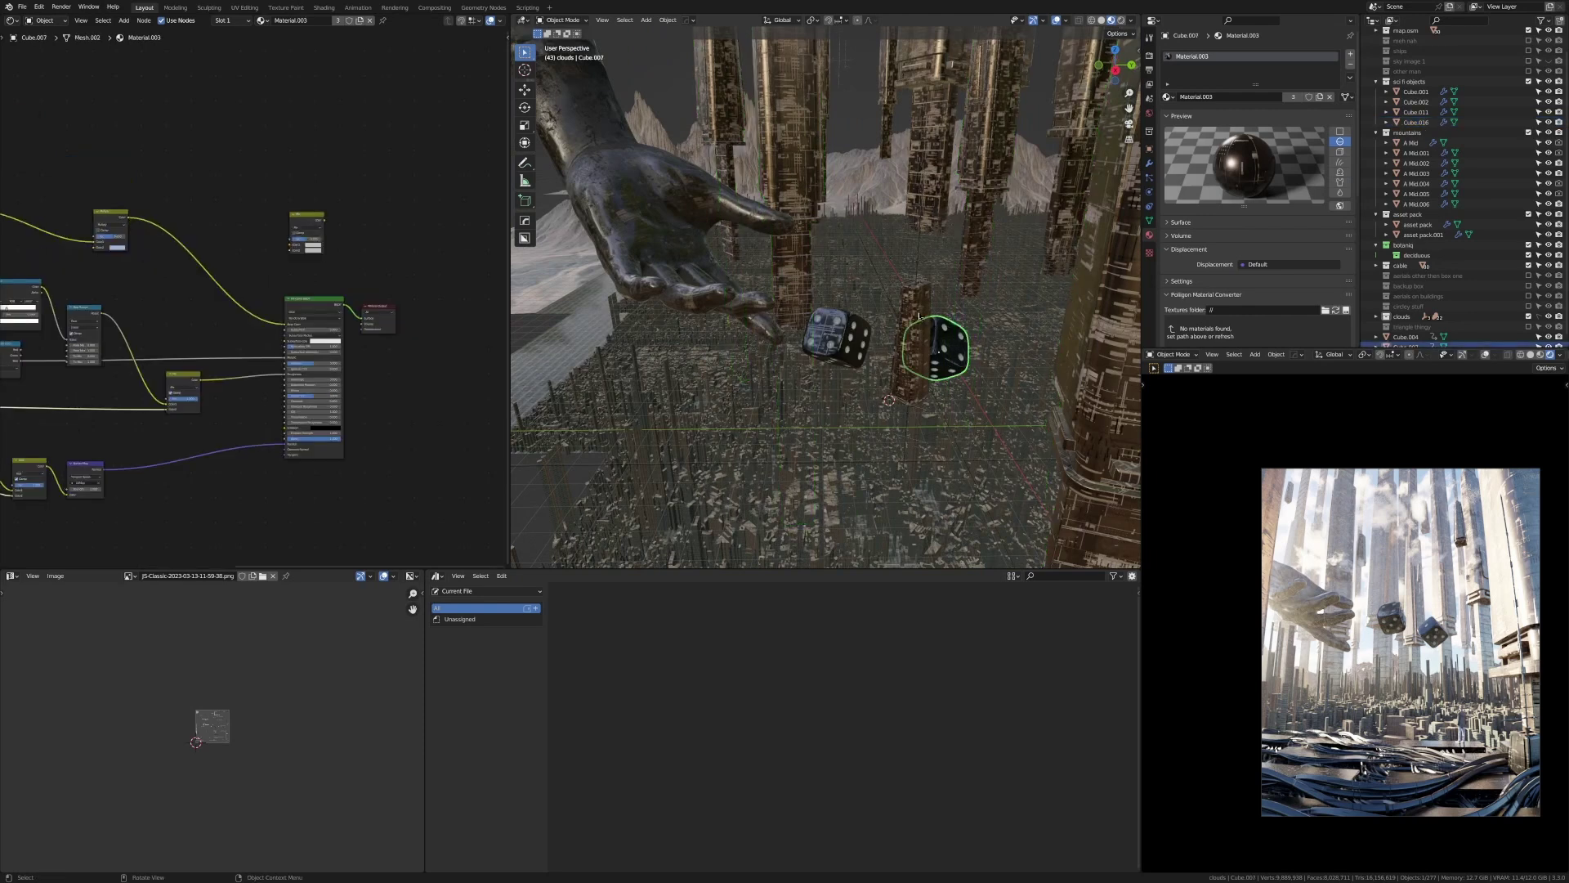
{"action": "left_click", "coordinate": [918, 316]}
{"action": "key", "text": "grave"}
{"action": "left_click", "coordinate": [973, 308]}
{"action": "middle_click_drag", "start_coordinate": [863, 359], "coordinate": [975, 183]}
{"action": "scroll", "coordinate": [975, 183], "scroll_direction": "down", "scroll_amount": 4}
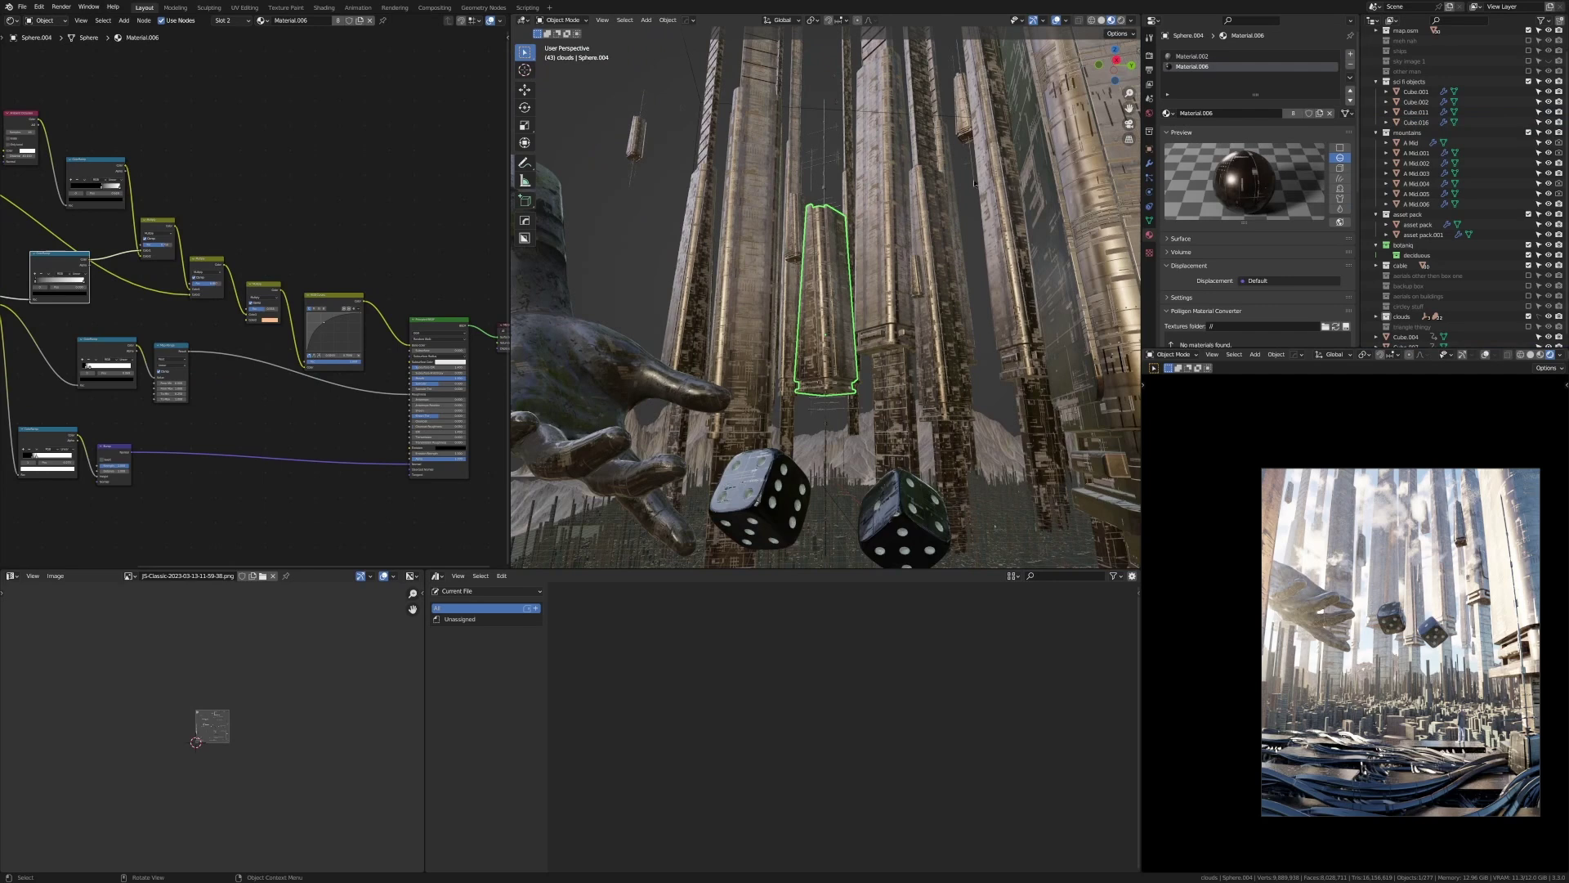
Step: Frame the tall tower group Cube.016, and reselect and frame the small floating tower piece for comparison
{"action": "scroll", "coordinate": [1050, 226], "scroll_direction": "down", "scroll_amount": 10}
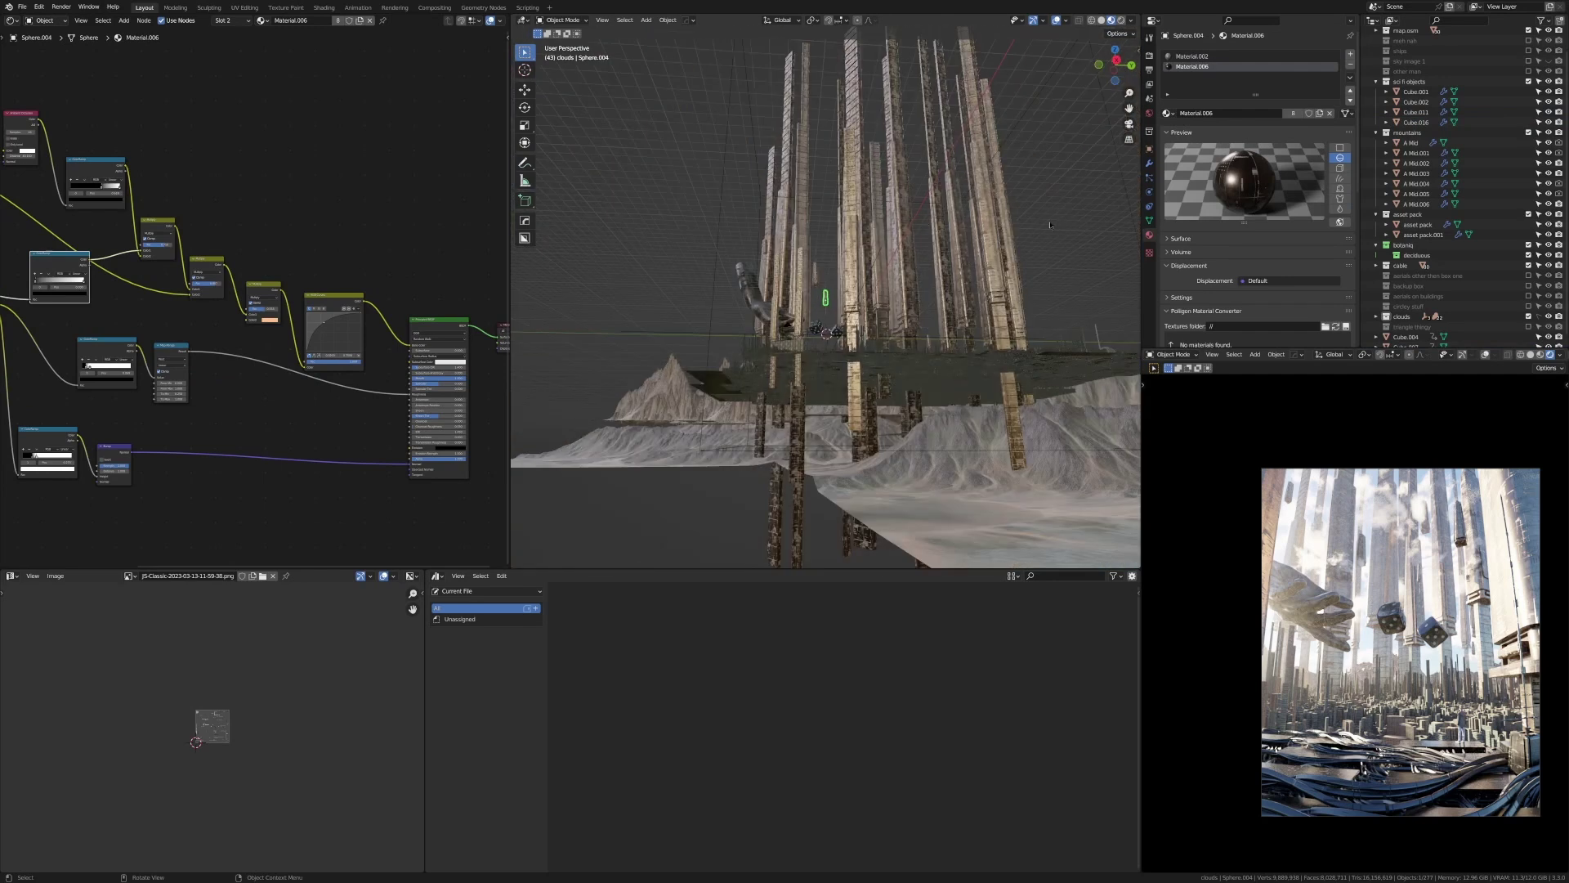
{"action": "left_click", "coordinate": [859, 248]}
{"action": "key", "text": "KP_Decimal"}
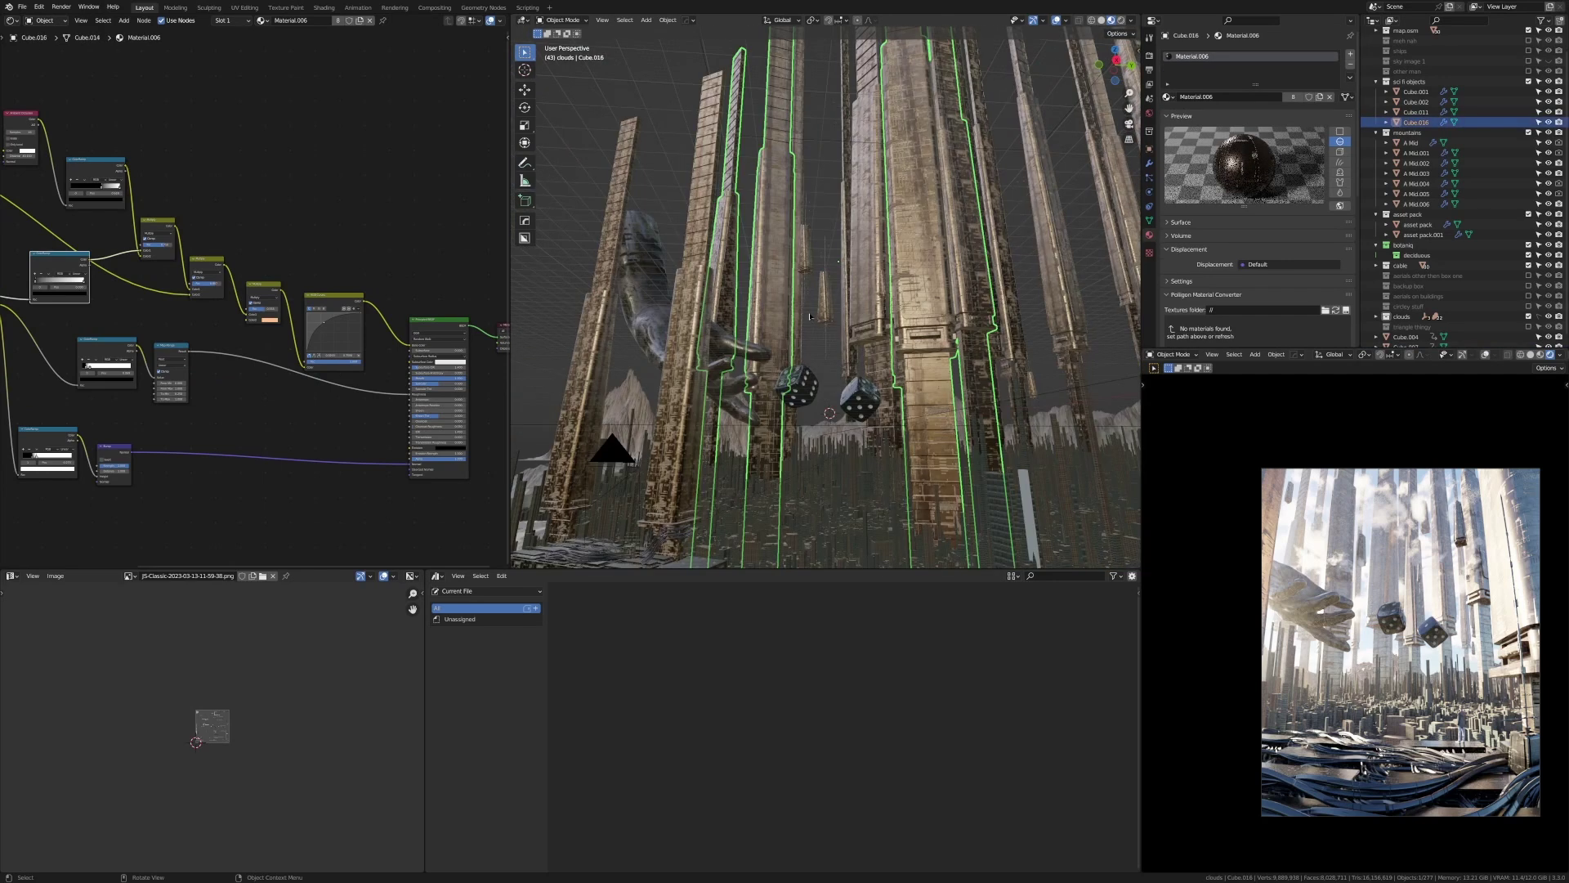
{"action": "left_click", "coordinate": [816, 313]}
{"action": "key", "text": "KP_Decimal"}
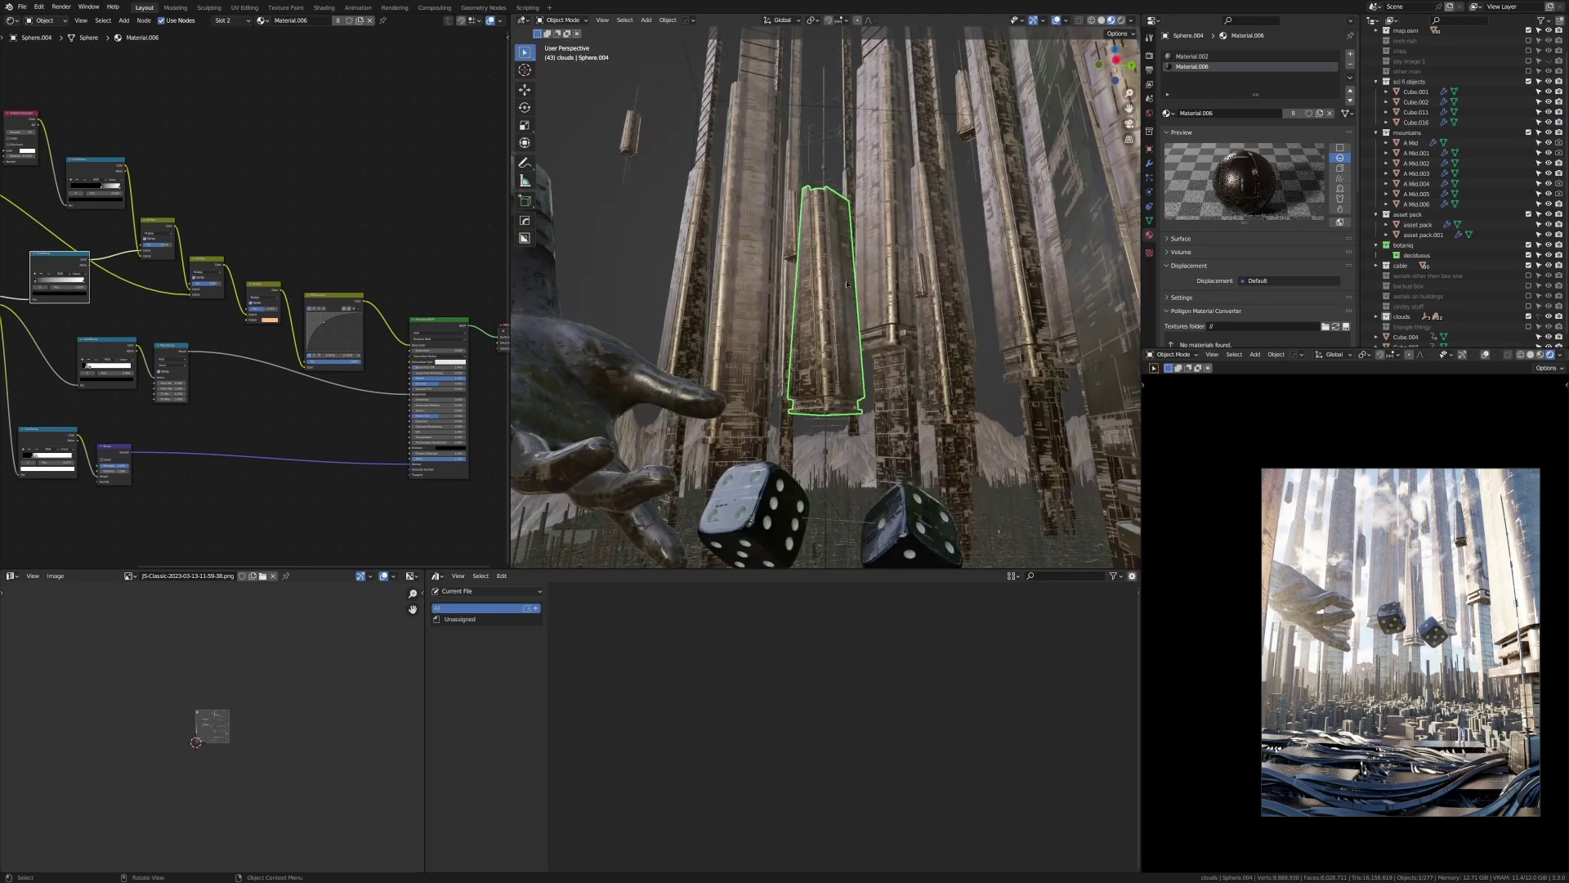
Step: Select the antenna under the floating tower piece and inspect its crossbars up close and in context
{"action": "middle_click_drag", "start_coordinate": [847, 285], "coordinate": [793, 226]}
{"action": "left_click", "coordinate": [823, 408]}
{"action": "middle_click_drag", "start_coordinate": [823, 409], "coordinate": [783, 360]}
{"action": "scroll", "coordinate": [875, 339], "scroll_direction": "up", "scroll_amount": 5}
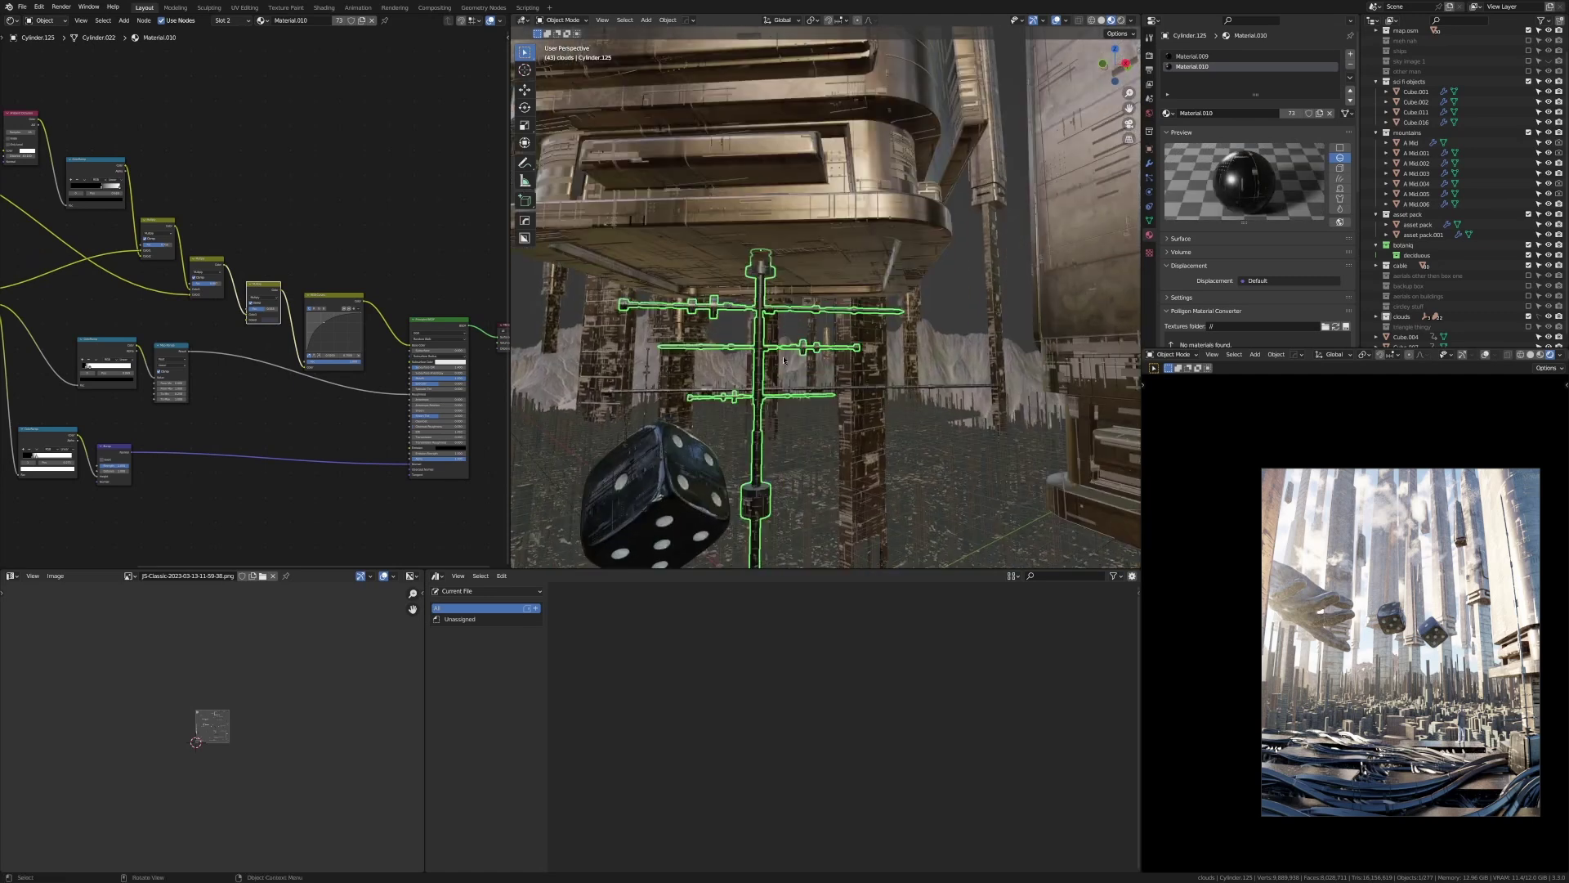
{"action": "middle_click_drag", "start_coordinate": [752, 424], "coordinate": [736, 357]}
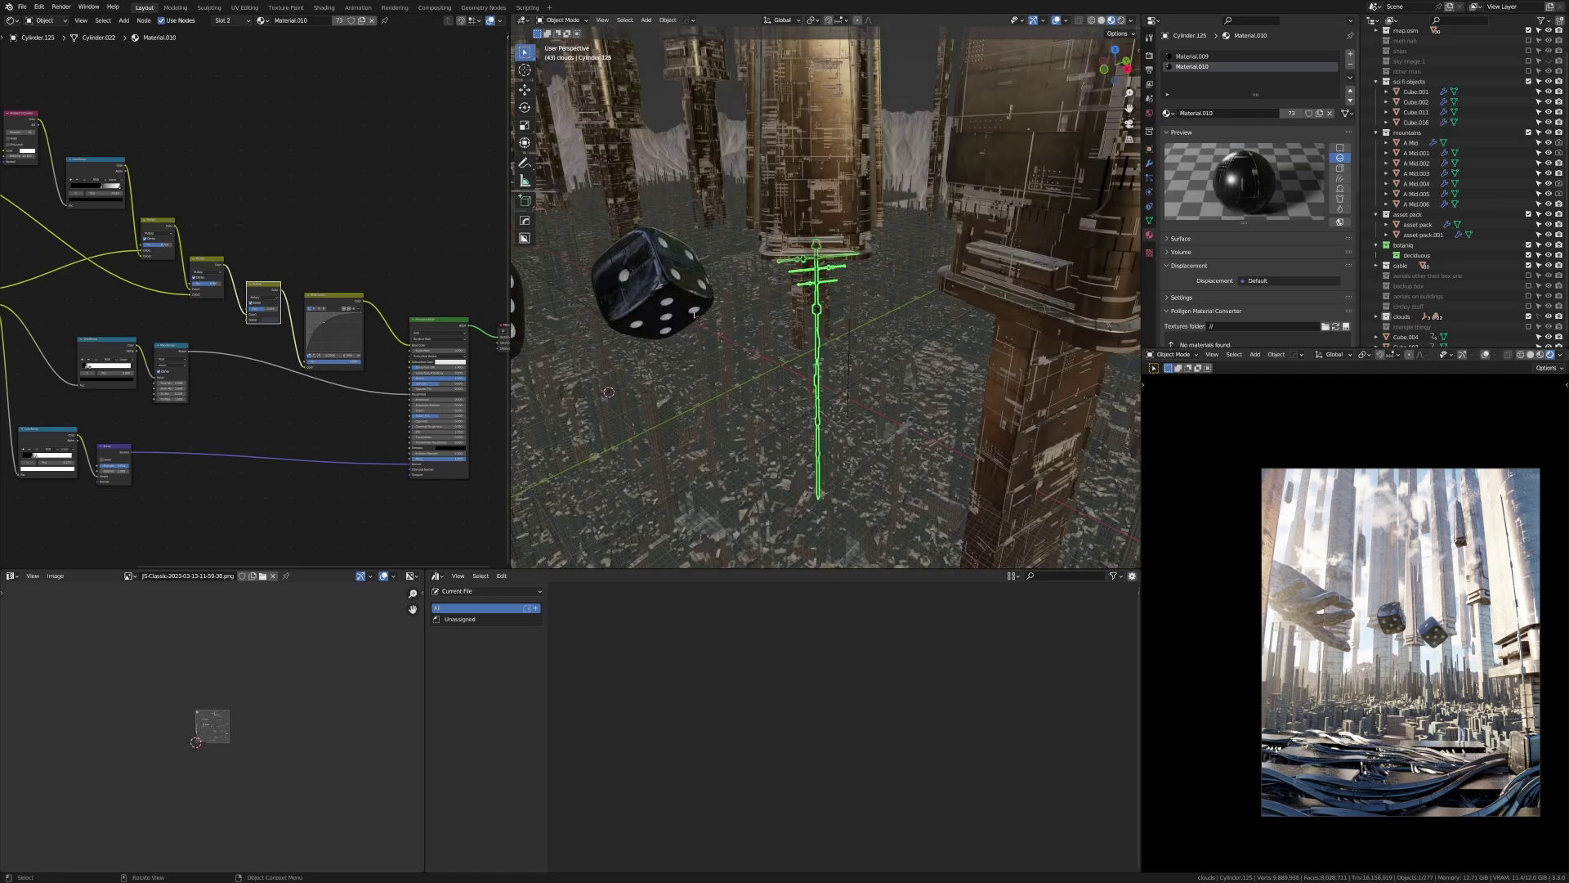
{"action": "scroll", "coordinate": [730, 281], "scroll_direction": "down", "scroll_amount": 8}
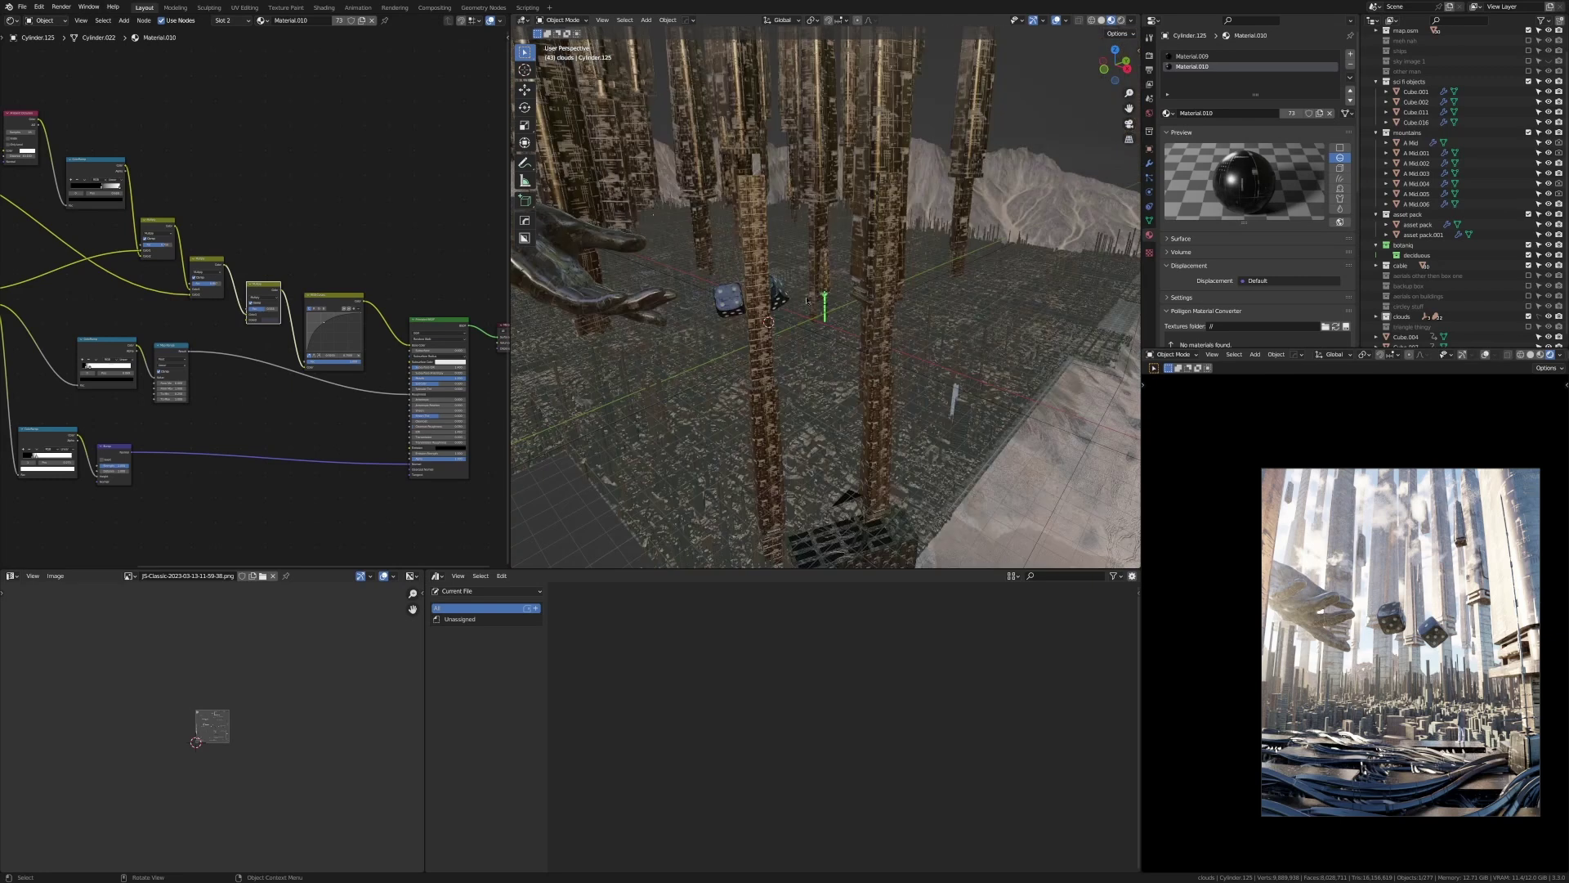
Step: Look through the scene camera, select the standing human figure on the platform, and frame it in the viewport
{"action": "middle_click_drag", "start_coordinate": [730, 280], "coordinate": [677, 146]}
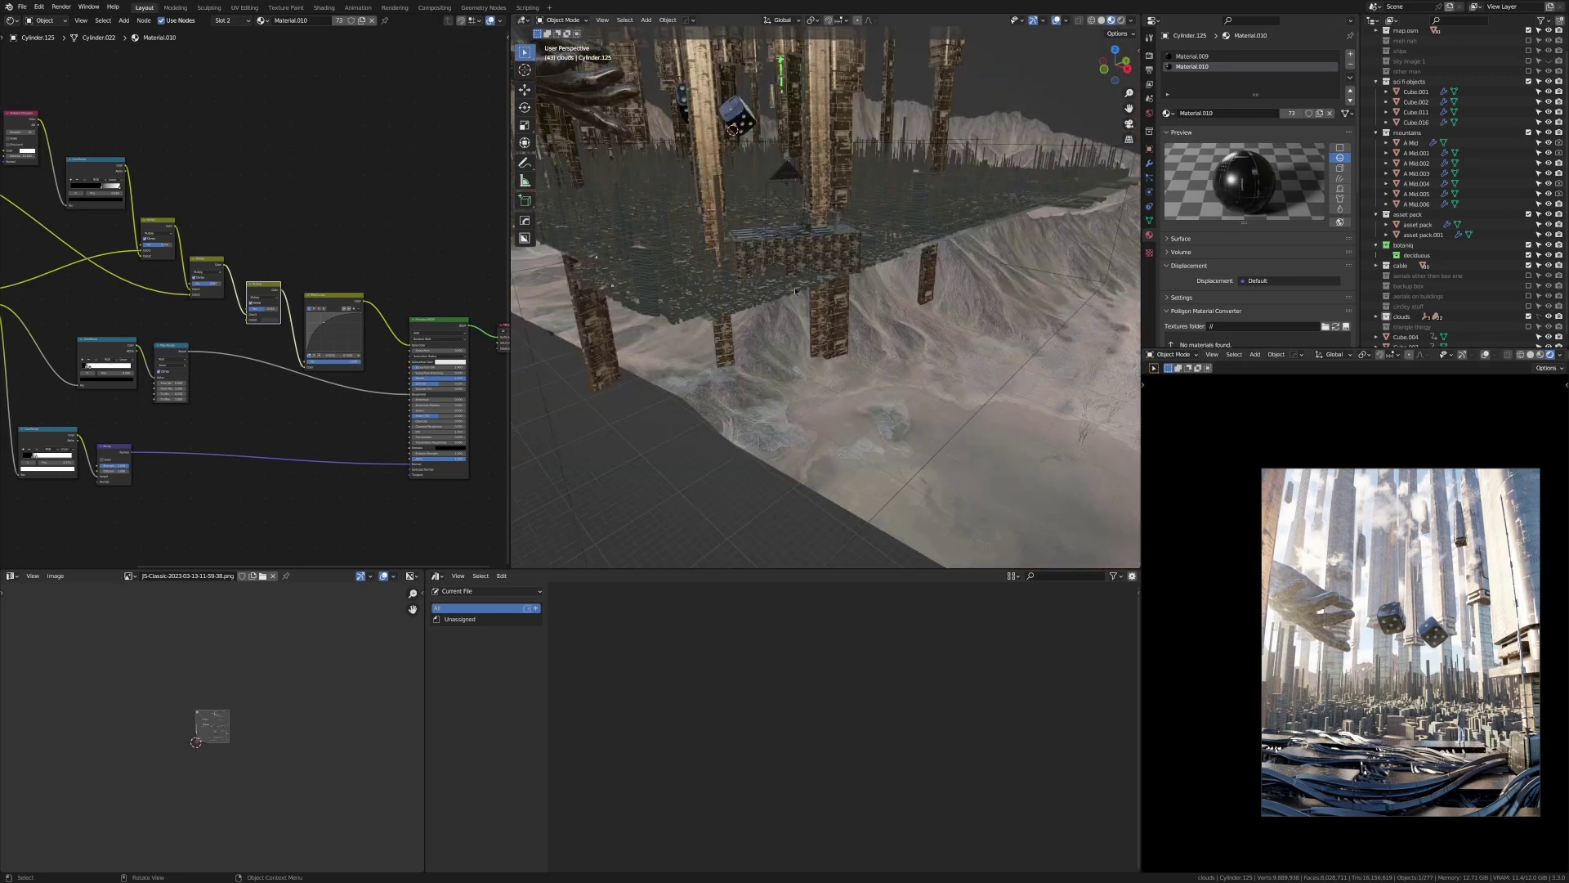
{"action": "key", "text": "KP_0"}
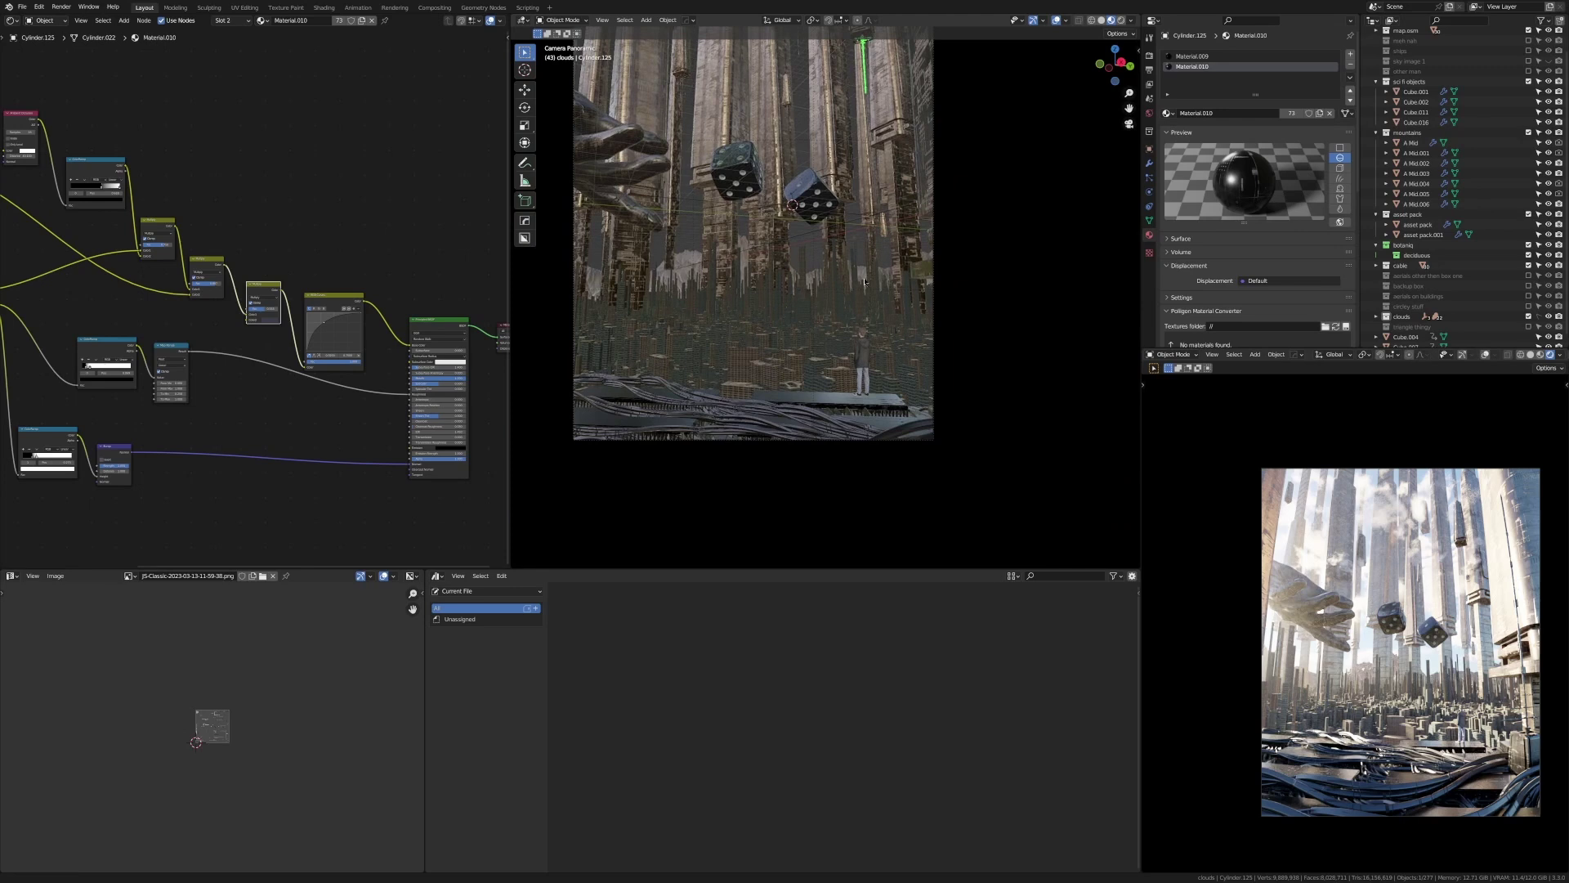
{"action": "left_click", "coordinate": [855, 324]}
{"action": "middle_click_drag", "start_coordinate": [855, 324], "coordinate": [815, 284]}
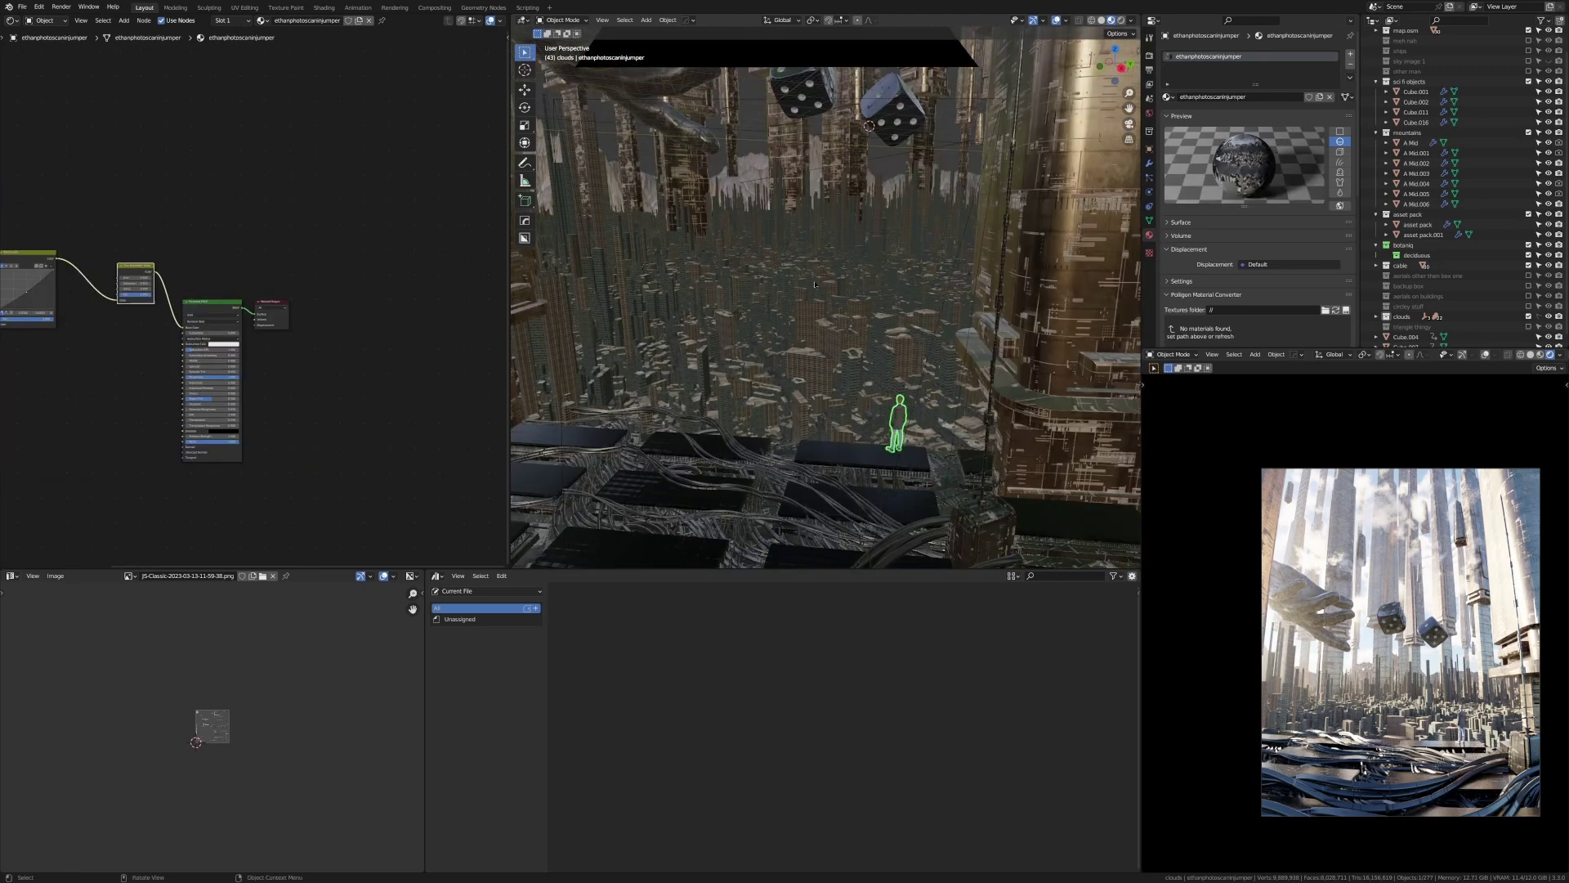
{"action": "key", "text": "grave"}
{"action": "left_click", "coordinate": [884, 317]}
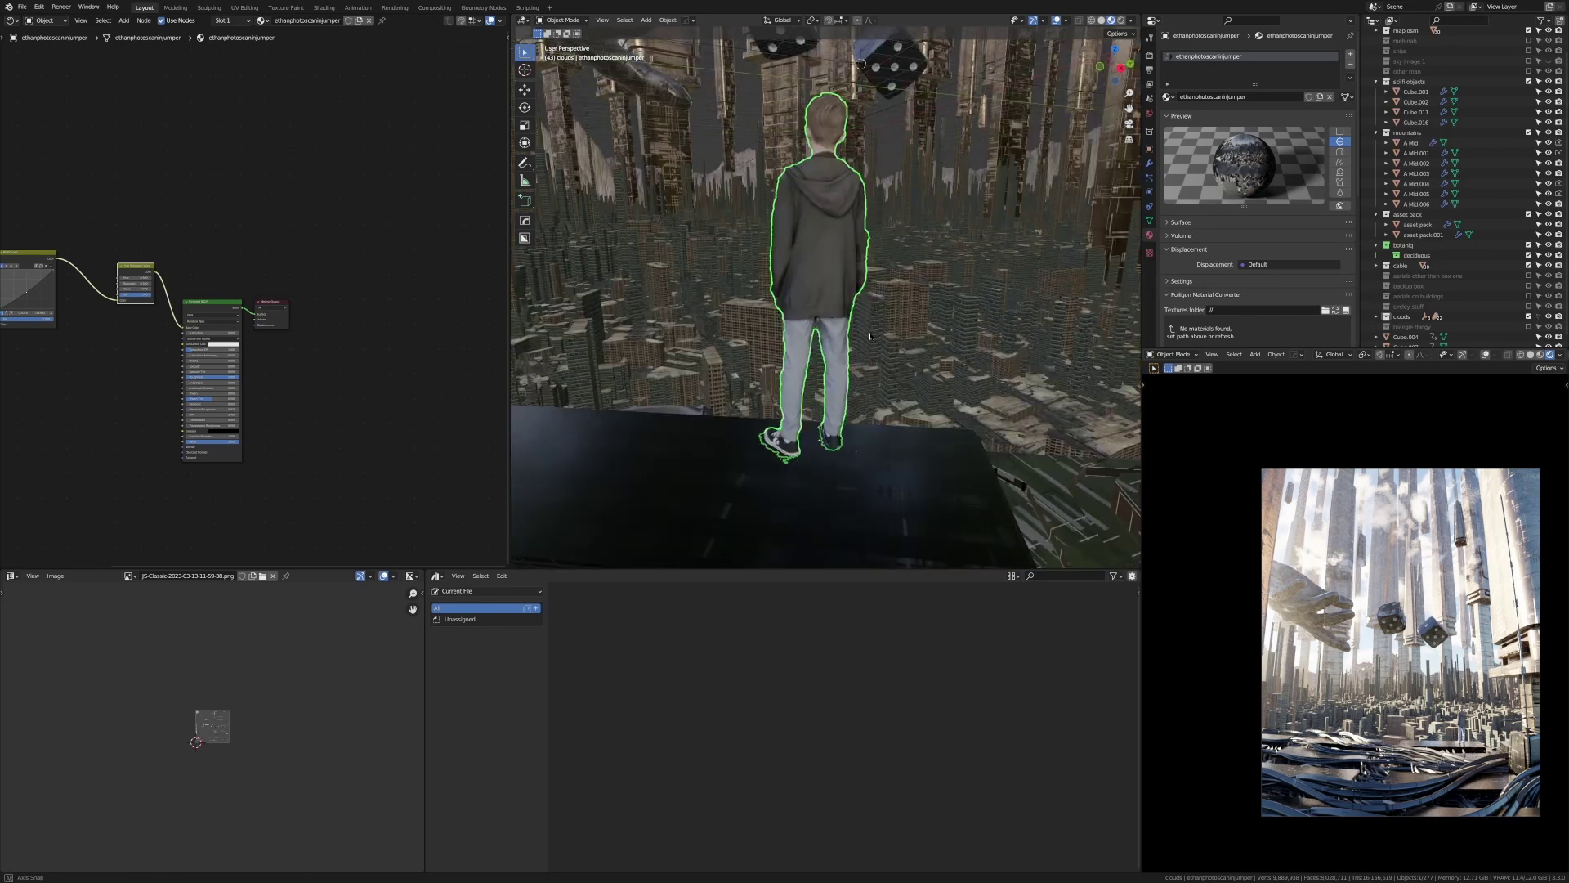
{"action": "middle_click_drag", "start_coordinate": [885, 317], "coordinate": [1123, 365]}
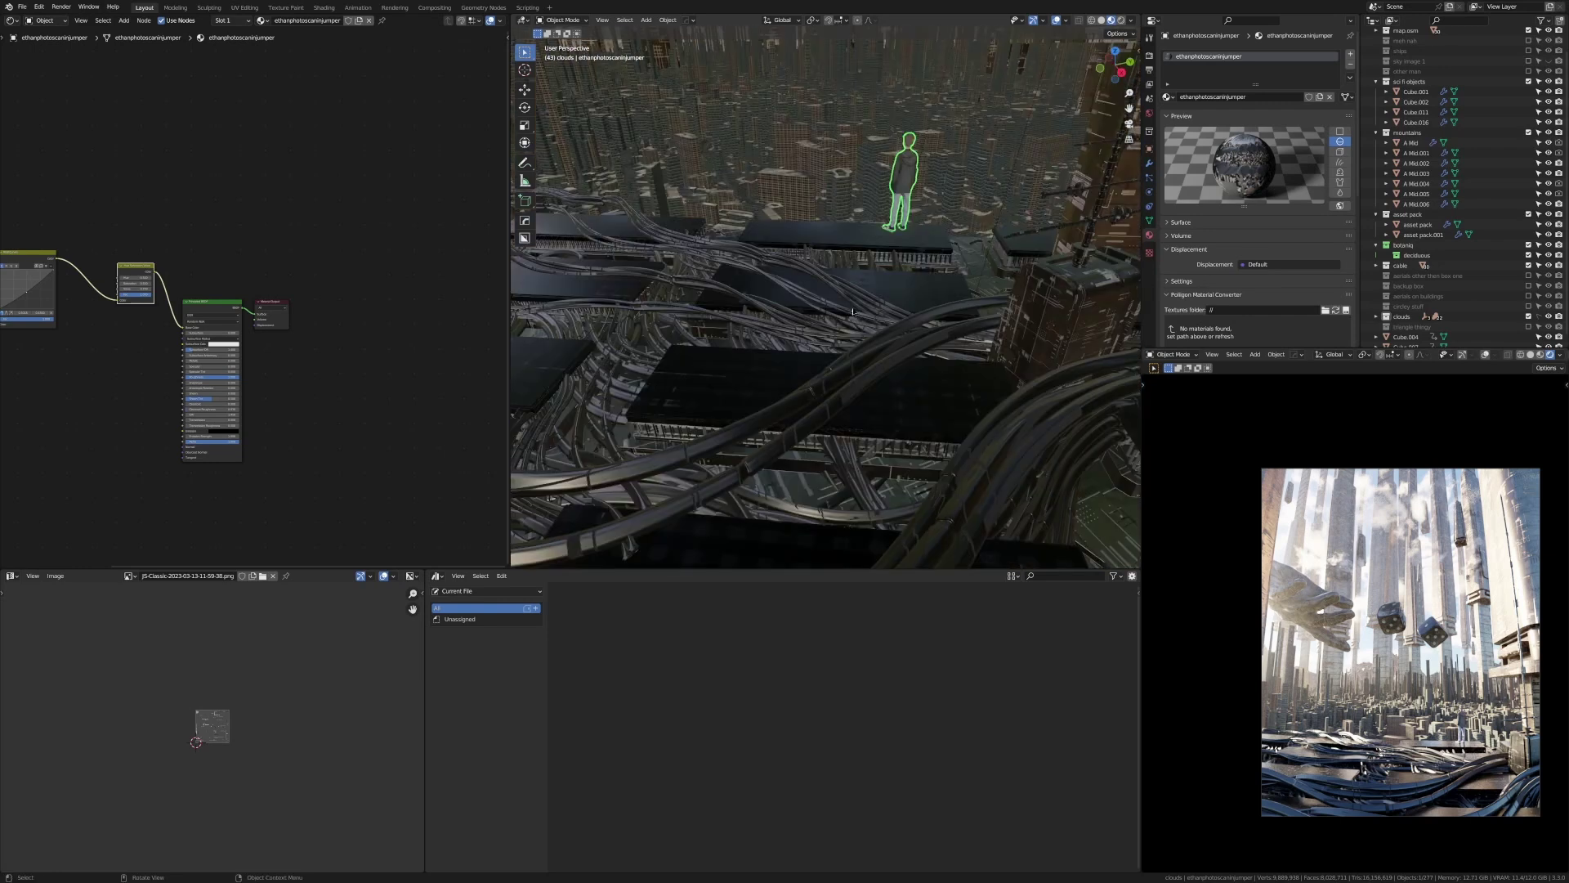
Step: Inspect the cables and panels around the figure, and select the foreground box standing among the cables
{"action": "scroll", "coordinate": [852, 311], "scroll_direction": "down", "scroll_amount": 4}
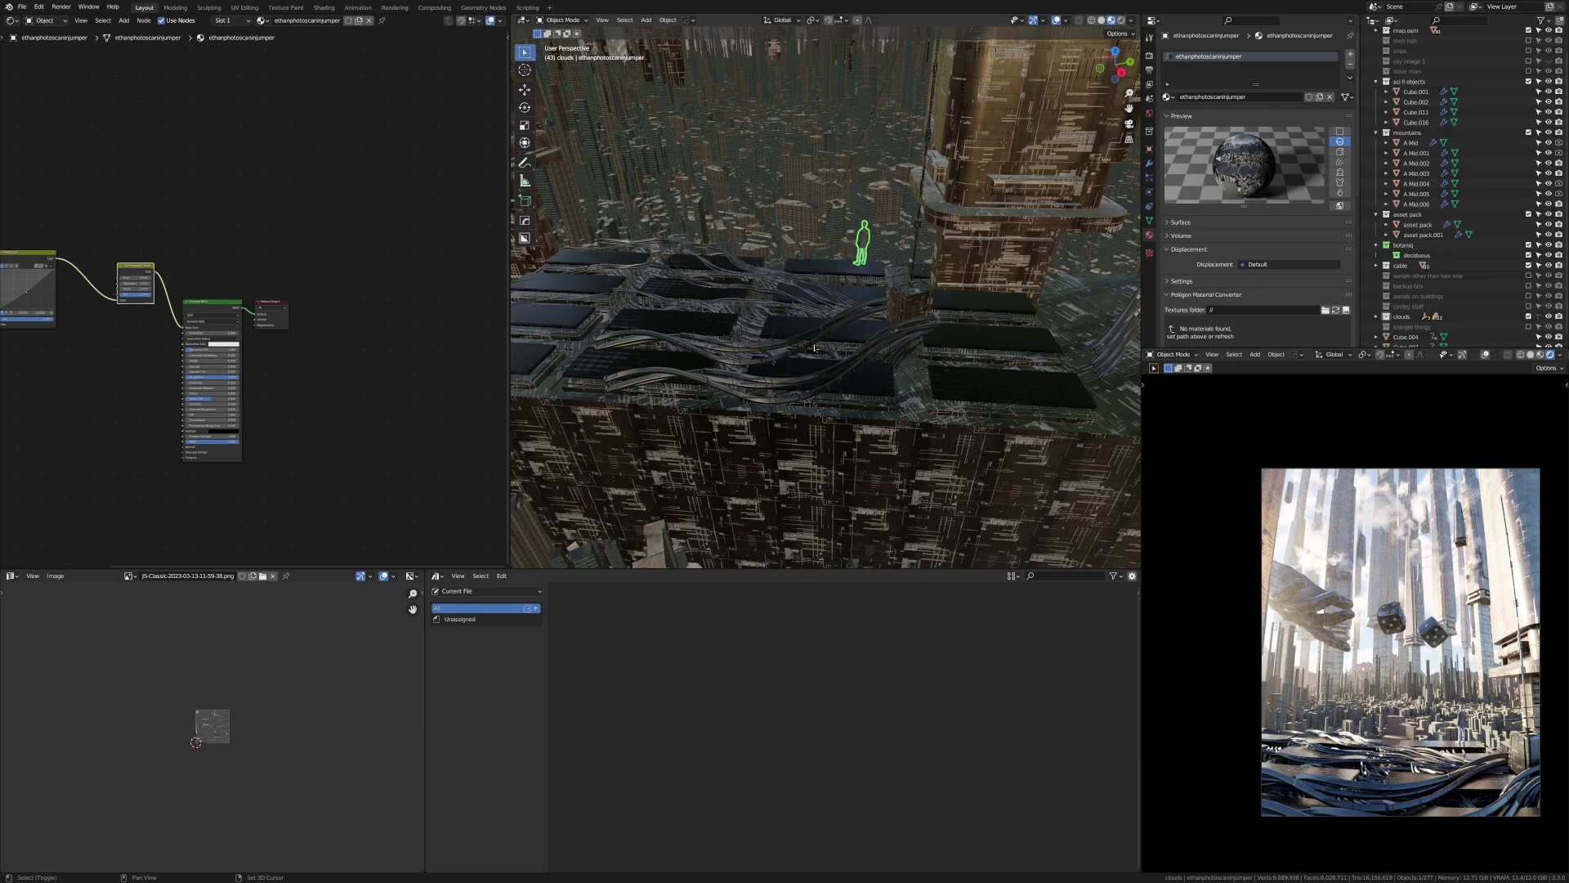
{"action": "middle_click_drag", "start_coordinate": [817, 358], "coordinate": [814, 332], "text": "shift"}
{"action": "scroll", "coordinate": [814, 332], "scroll_direction": "up", "scroll_amount": 5}
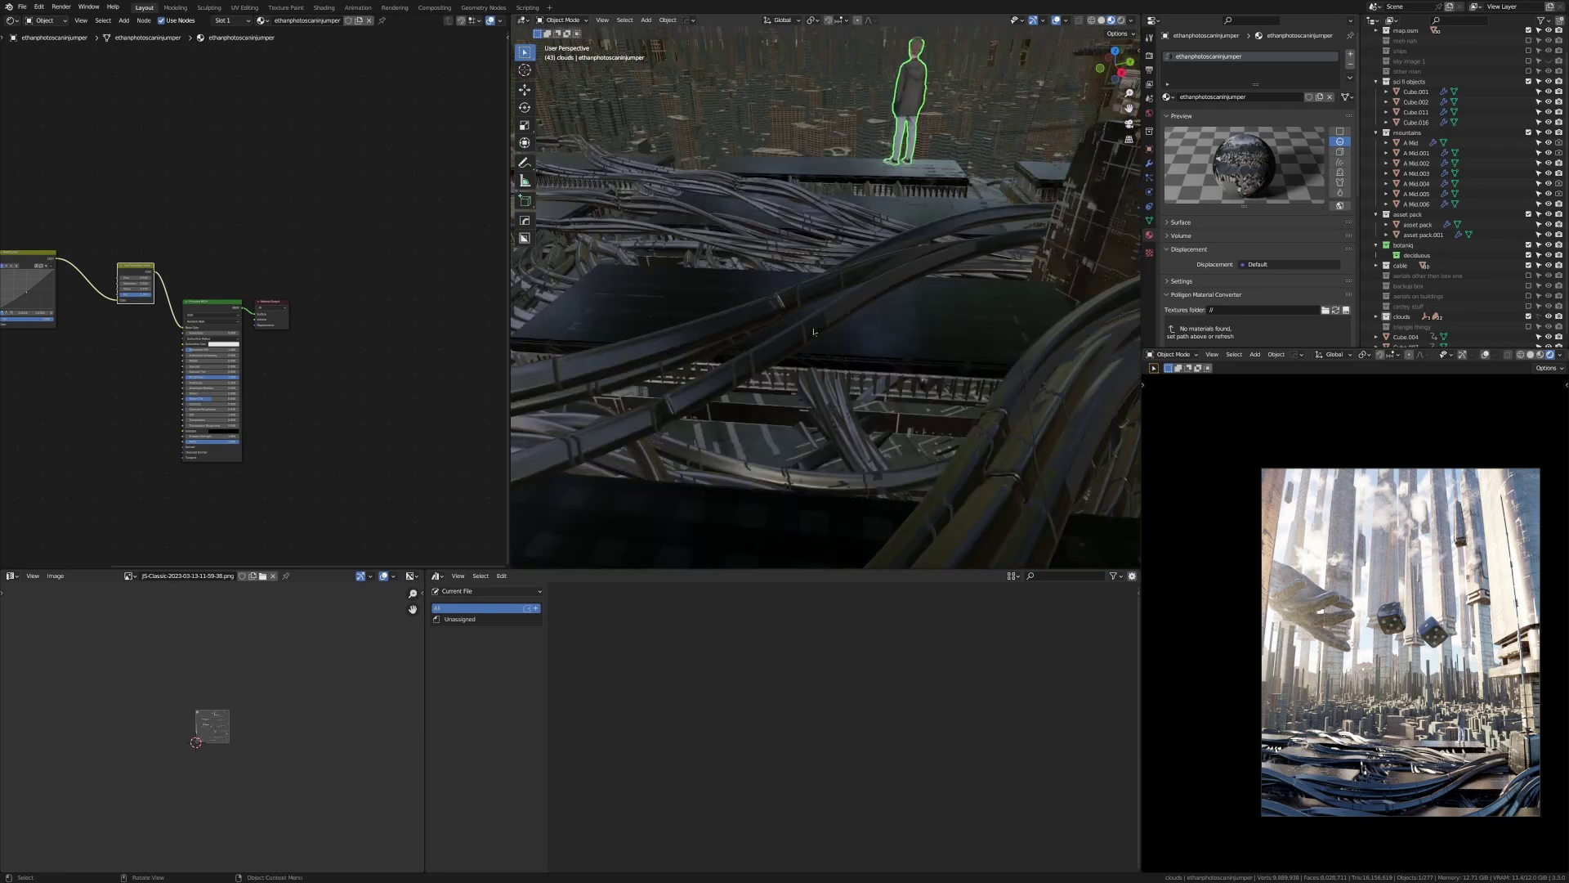
{"action": "middle_click_drag", "start_coordinate": [993, 319], "coordinate": [839, 381], "text": "shift"}
{"action": "left_click", "coordinate": [855, 456]}
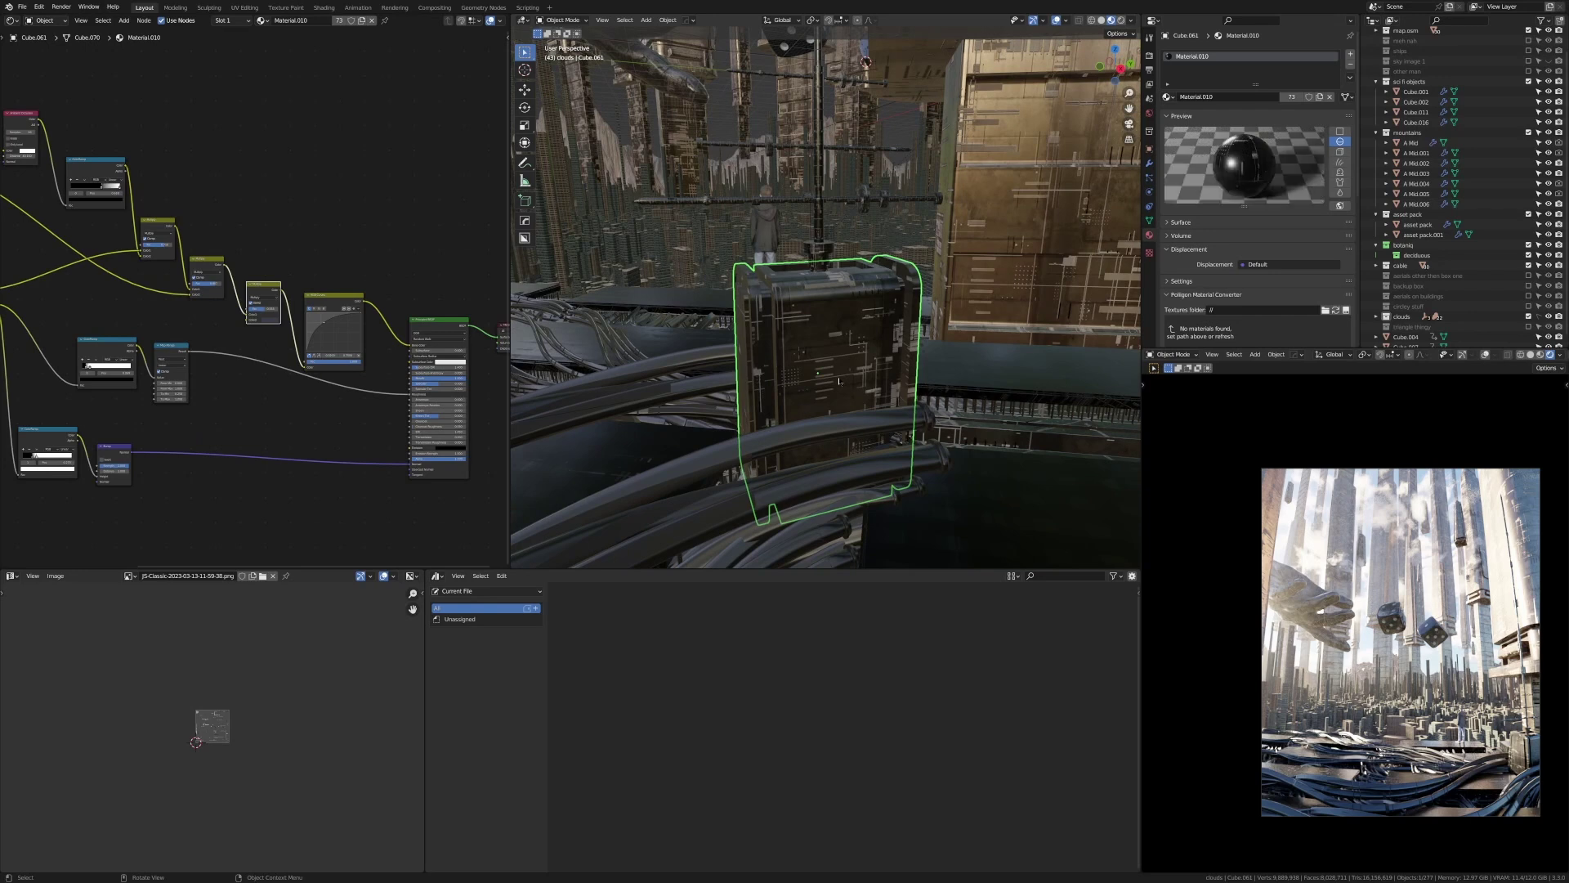
Step: Examine the shader nodes of the foreground box's material, and select the antenna standing above the box
{"action": "scroll", "coordinate": [262, 321], "scroll_direction": "down", "scroll_amount": 8}
{"action": "mouse_move", "coordinate": [184, 285]}
{"action": "middle_mouse_down"}
{"action": "mouse_move", "coordinate": [293, 311]}
{"action": "mouse_move", "coordinate": [187, 280]}
{"action": "middle_mouse_up"}
{"action": "scroll", "coordinate": [282, 309], "scroll_direction": "up", "scroll_amount": 5}
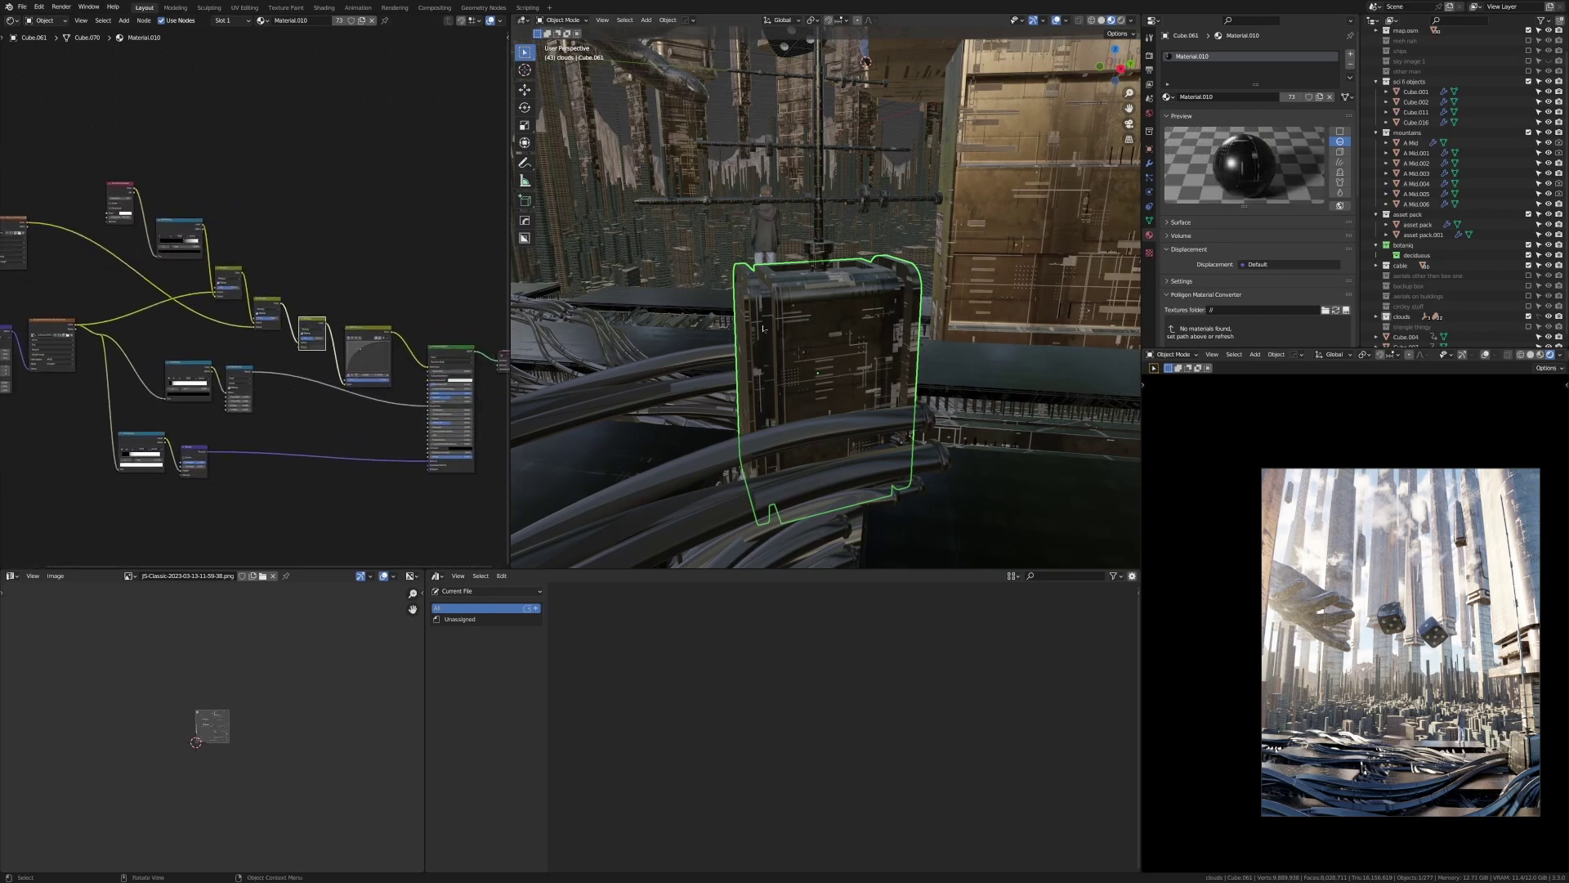
{"action": "left_click", "coordinate": [816, 248]}
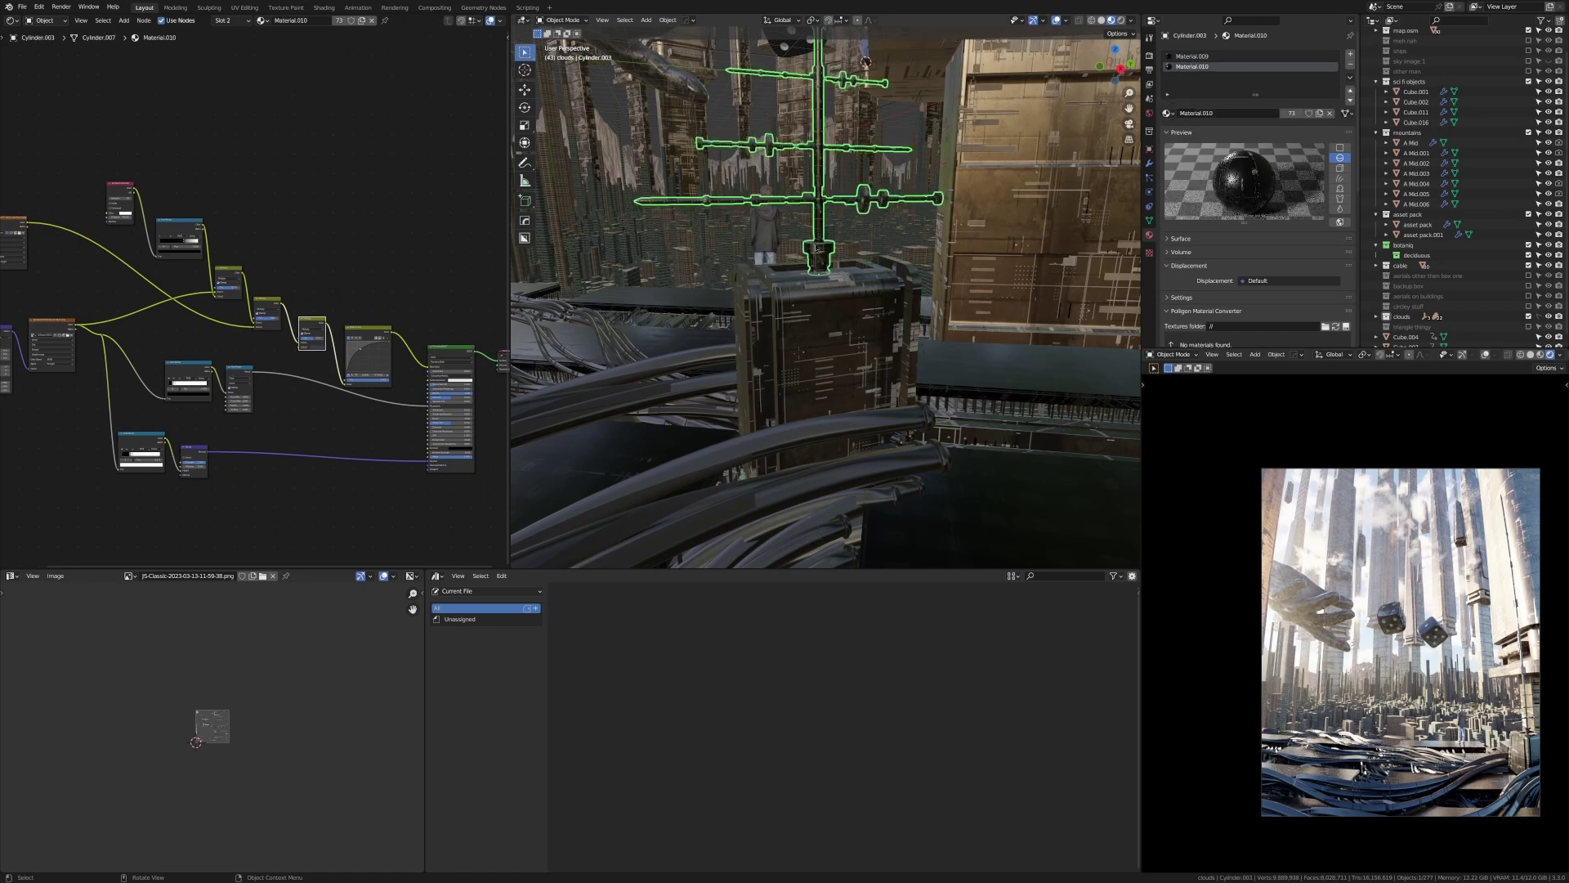
Step: Select the thick cable bundle in front of the box and look over it and the surrounding panels from above
{"action": "scroll", "coordinate": [816, 248], "scroll_direction": "down", "scroll_amount": 5}
{"action": "middle_click_drag", "start_coordinate": [817, 248], "coordinate": [932, 151], "text": "shift"}
{"action": "left_click", "coordinate": [831, 319]}
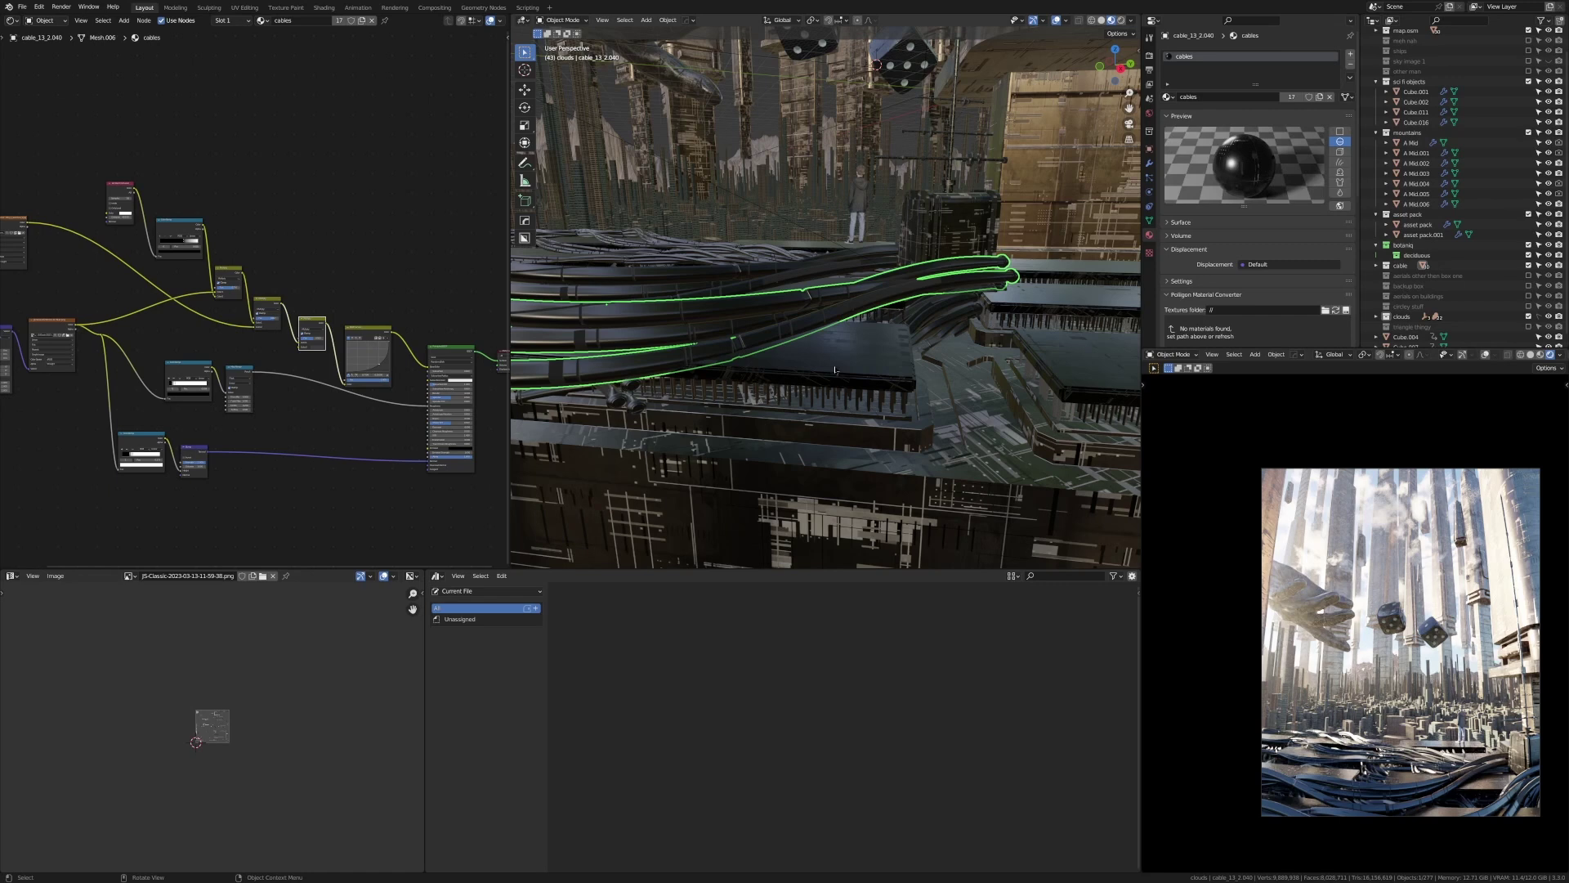
{"action": "middle_click_drag", "start_coordinate": [869, 259], "coordinate": [780, 250]}
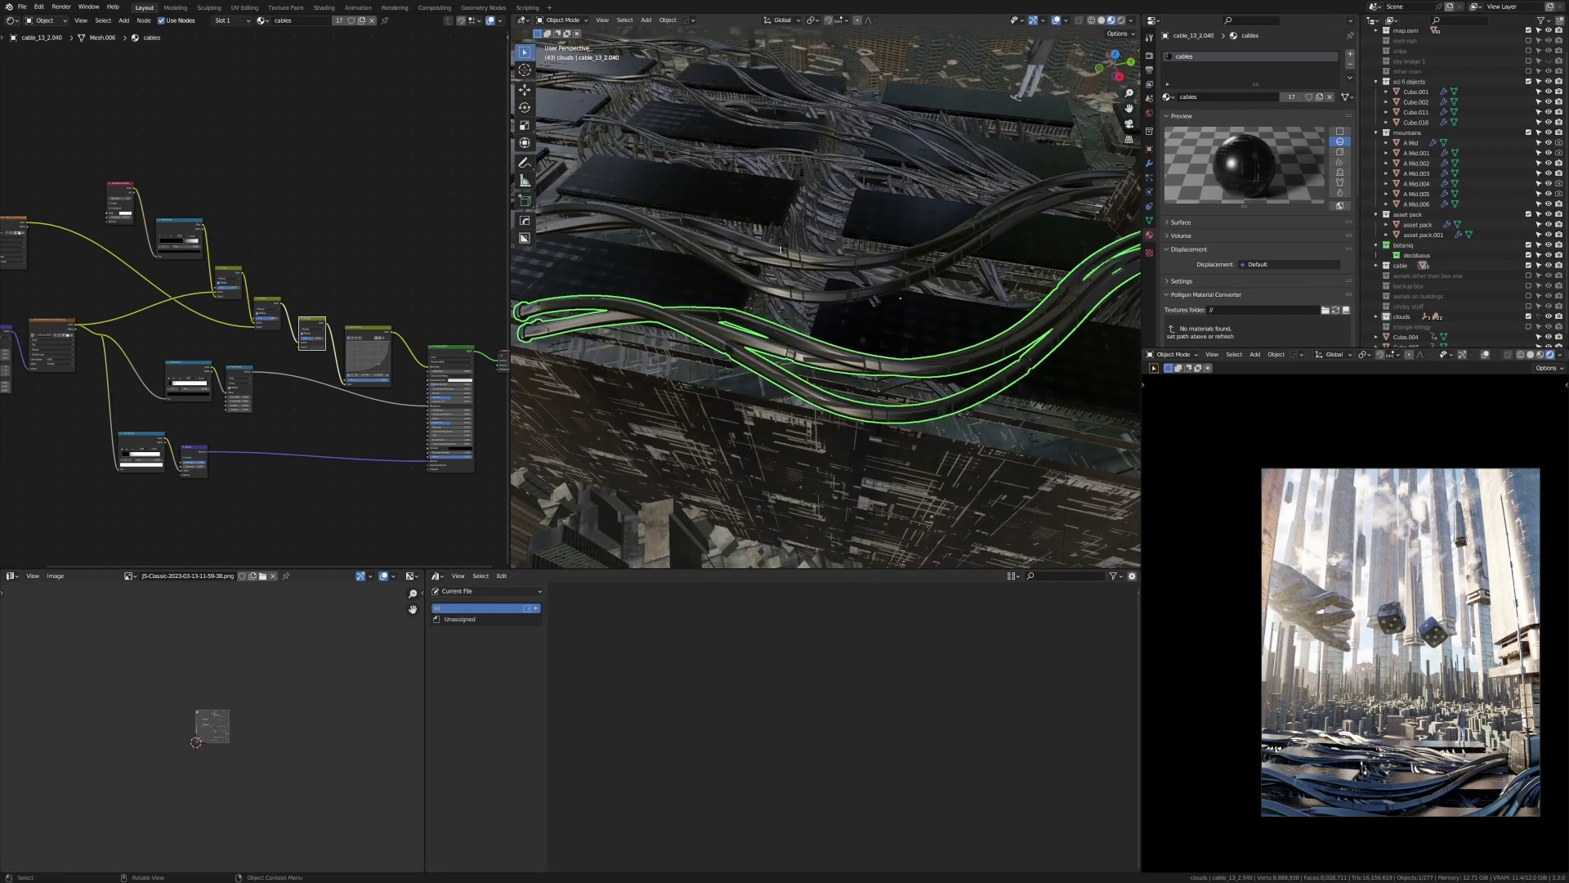
Step: Select the black rectangular panels between the cables, frame them, and inspect their edges and the cables underneath up close
{"action": "left_click", "coordinate": [885, 223]}
{"action": "key", "text": "grave"}
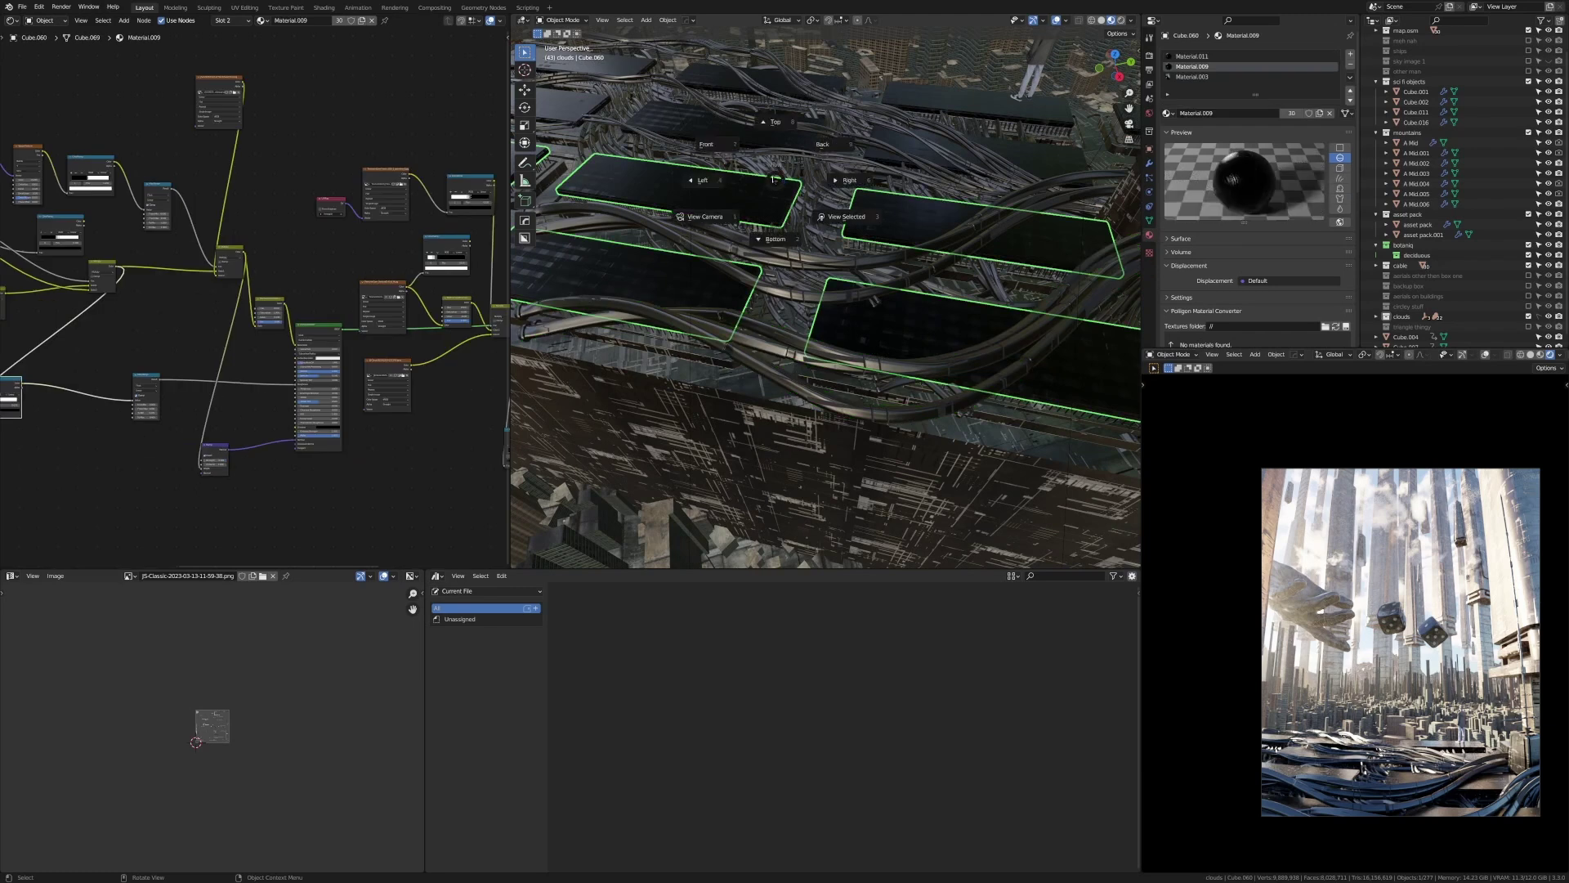
{"action": "left_click", "coordinate": [846, 217]}
{"action": "middle_click_drag", "start_coordinate": [889, 272], "coordinate": [850, 225]}
{"action": "middle_click_drag", "start_coordinate": [817, 286], "coordinate": [793, 466], "text": "shift"}
{"action": "scroll", "coordinate": [728, 317], "scroll_direction": "up", "scroll_amount": 4}
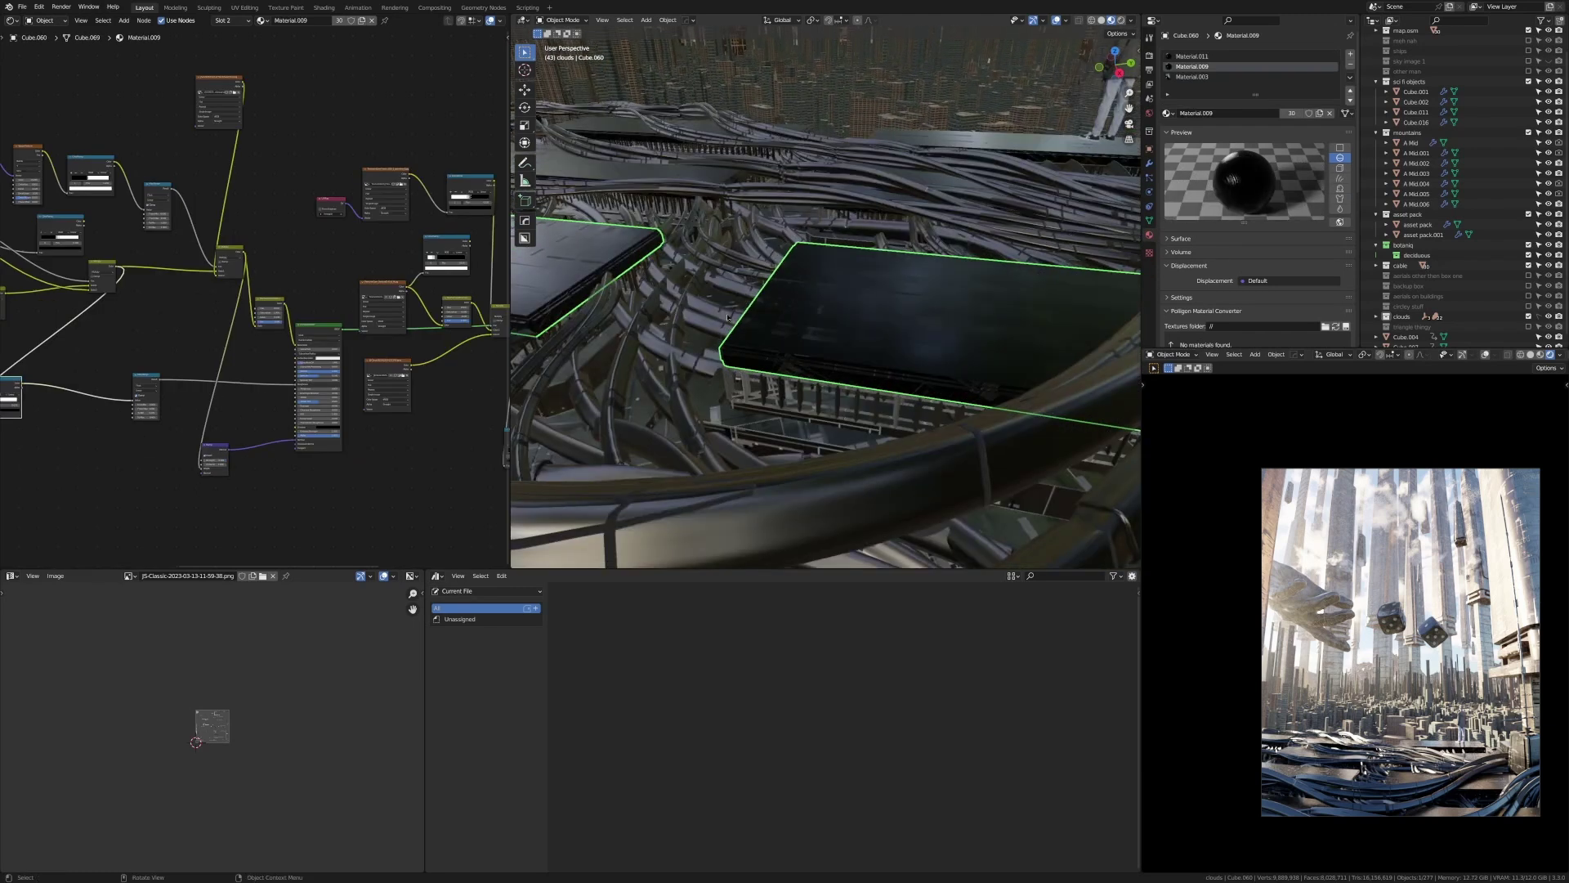
{"action": "scroll", "coordinate": [728, 317], "scroll_direction": "up", "scroll_amount": 4}
Step: Select the platform surface beneath the panels, isolate it in local view, and open it in Edit Mode
{"action": "scroll", "coordinate": [728, 318], "scroll_direction": "down", "scroll_amount": 12}
{"action": "middle_click_drag", "start_coordinate": [733, 393], "coordinate": [729, 457]}
{"action": "left_click", "coordinate": [750, 347]}
{"action": "scroll", "coordinate": [749, 348], "scroll_direction": "up", "scroll_amount": 5}
{"action": "scroll", "coordinate": [720, 370], "scroll_direction": "up", "scroll_amount": 4}
{"action": "key", "text": "slash"}
{"action": "key", "text": "Tab"}
{"action": "middle_click_drag", "start_coordinate": [784, 360], "coordinate": [908, 388]}
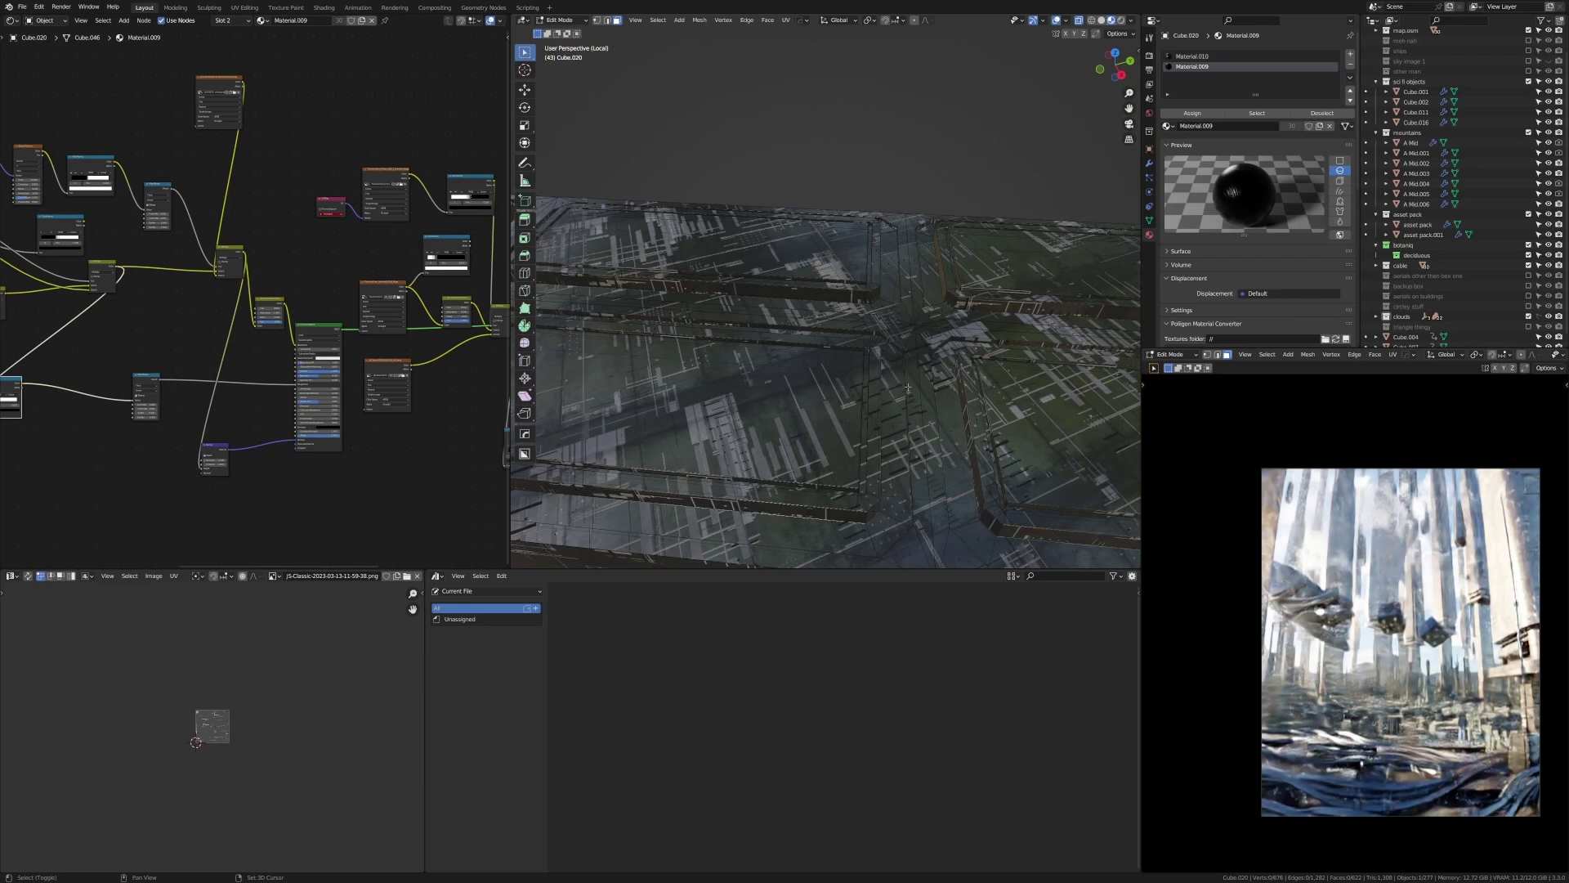
Step: Hide the viewport tools, inspect the isolated platform geometry from several angles, and return to the full scene
{"action": "scroll", "coordinate": [908, 388], "scroll_direction": "down", "scroll_amount": 3}
{"action": "key", "text": "t"}
{"action": "middle_click_drag", "start_coordinate": [776, 330], "coordinate": [776, 292]}
{"action": "middle_click_drag", "start_coordinate": [740, 108], "coordinate": [821, 214]}
{"action": "middle_click_drag", "start_coordinate": [825, 368], "coordinate": [731, 259]}
{"action": "scroll", "coordinate": [797, 347], "scroll_direction": "down", "scroll_amount": 4}
{"action": "key", "text": "KP_Divide"}
Step: Select a small cable among the bundles, and reselect the black panels on the platform
{"action": "scroll", "coordinate": [756, 311], "scroll_direction": "up", "scroll_amount": 4}
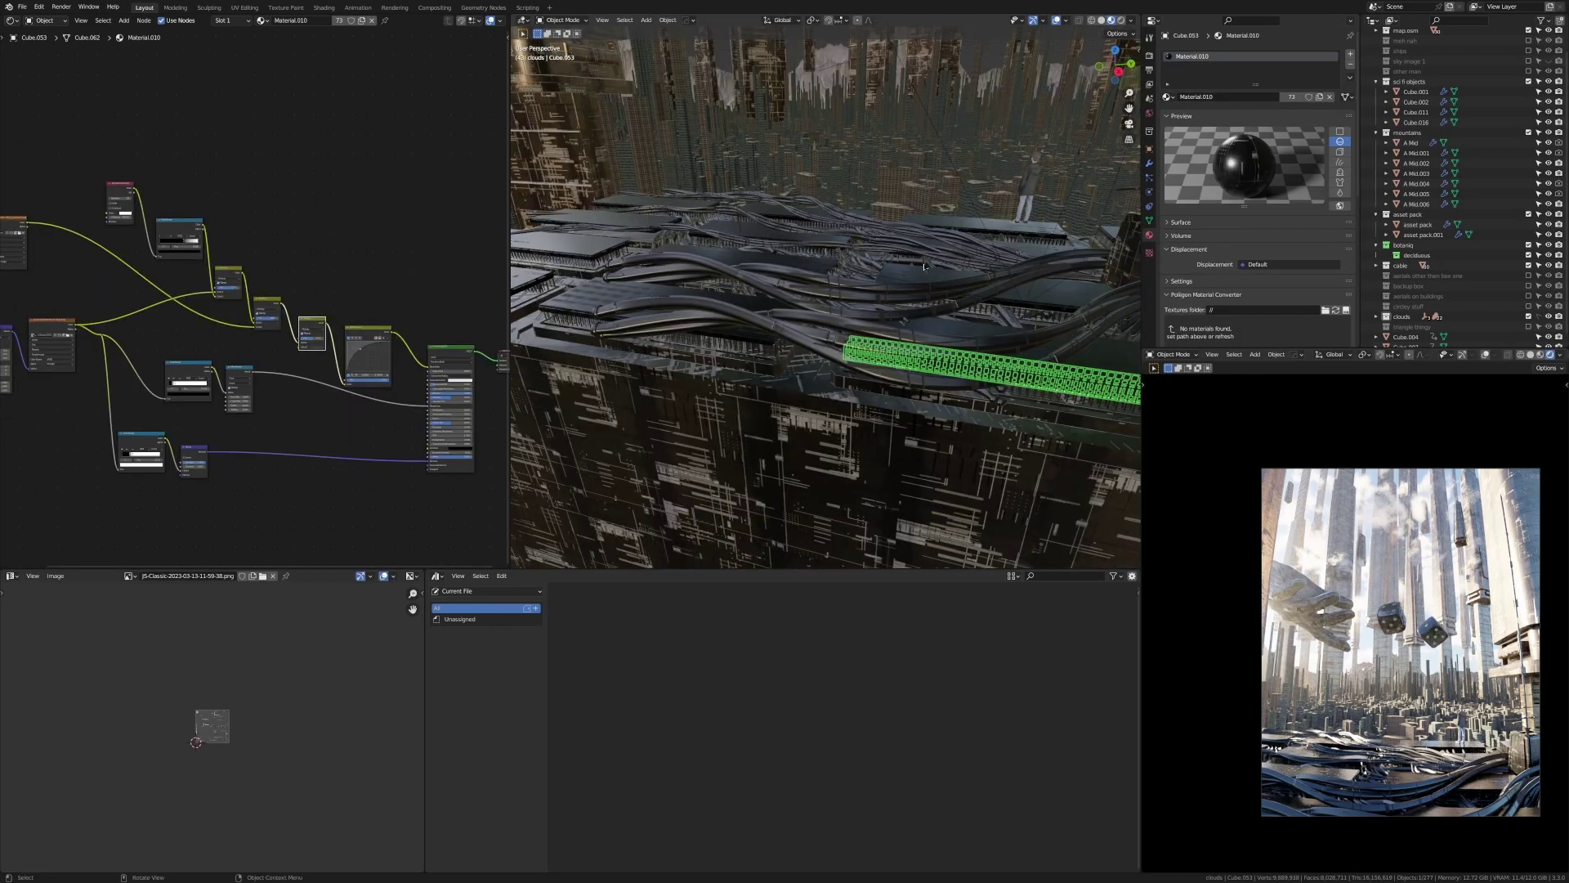
{"action": "left_click", "coordinate": [920, 272]}
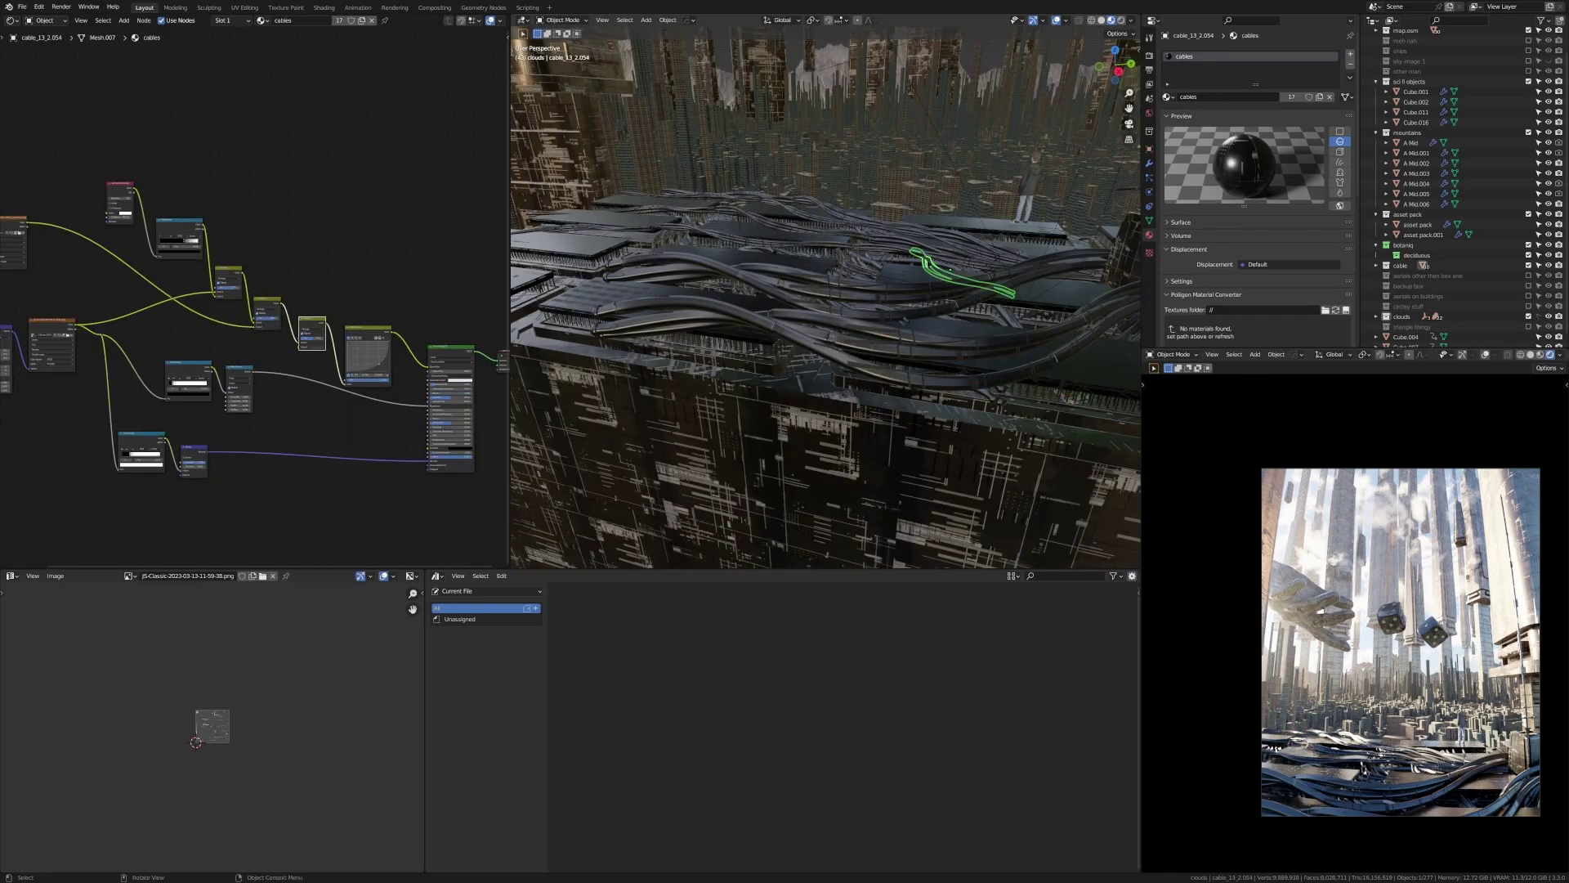
{"action": "left_click", "coordinate": [907, 276]}
Step: Examine the node tree of the panels' Material.009 and preview its blue solar-panel image texture on the model
{"action": "scroll", "coordinate": [230, 336], "scroll_direction": "down", "scroll_amount": 5}
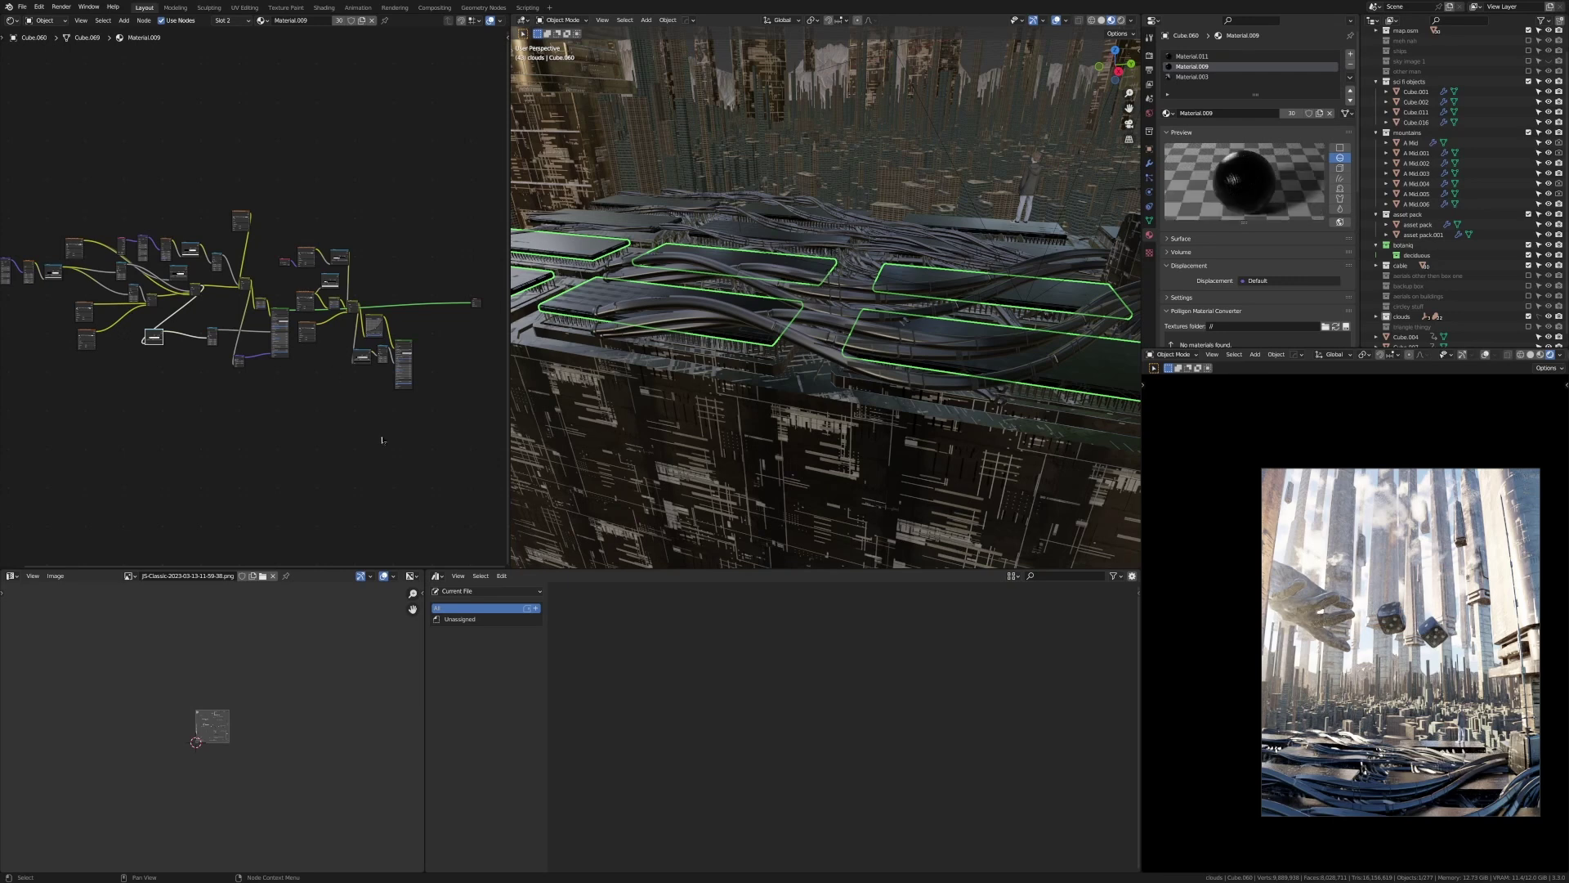
{"action": "scroll", "coordinate": [377, 363], "scroll_direction": "up", "scroll_amount": 4}
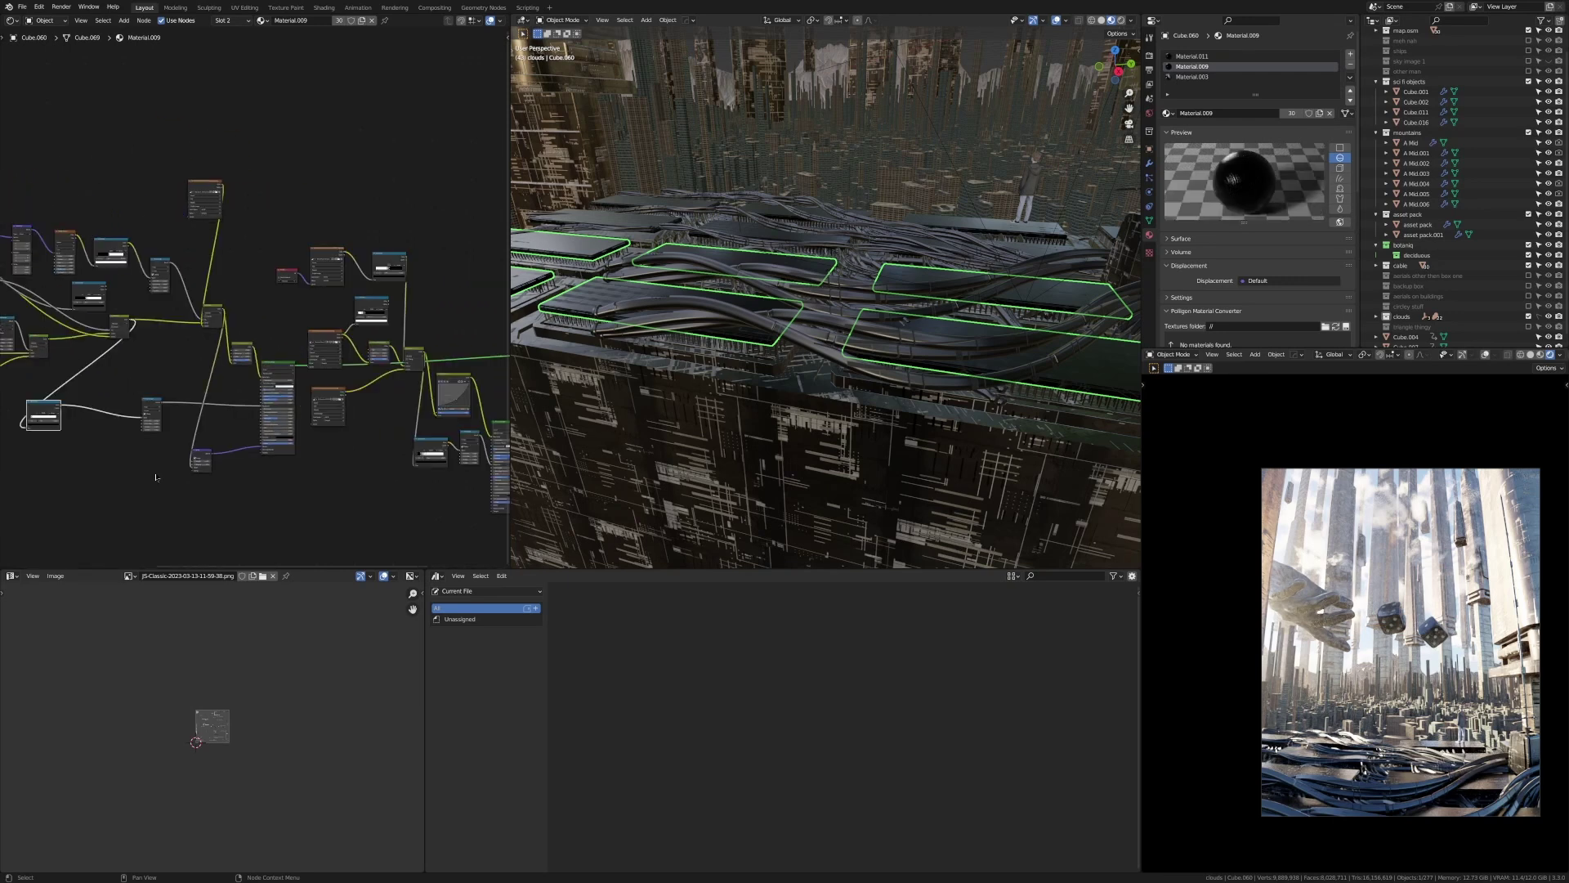
{"action": "scroll", "coordinate": [256, 438], "scroll_direction": "up", "scroll_amount": 2}
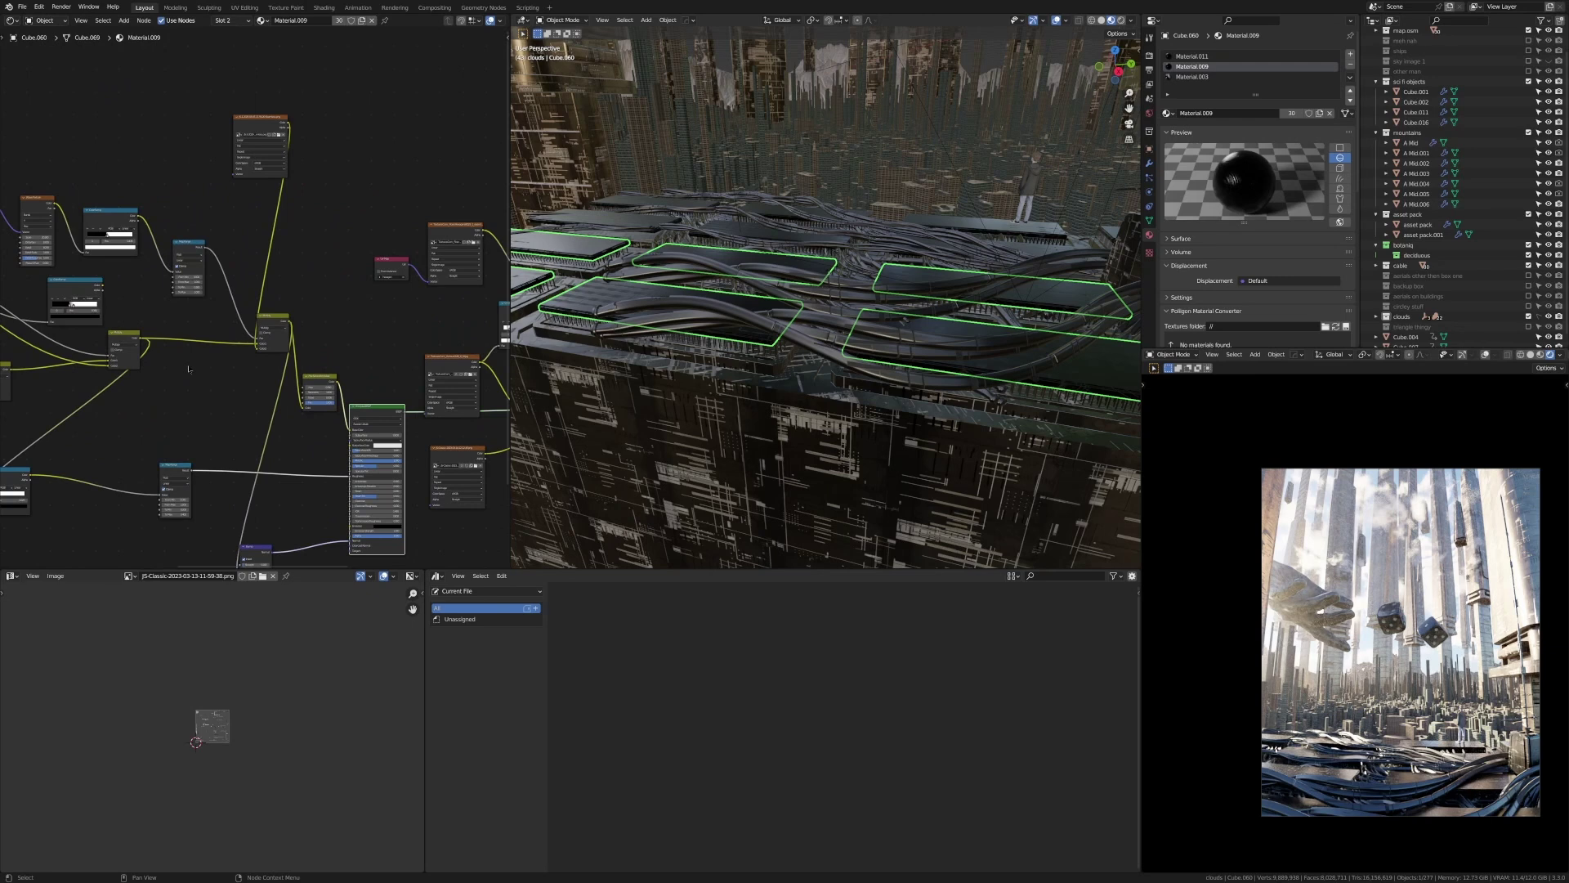
{"action": "scroll", "coordinate": [100, 325], "scroll_direction": "down", "scroll_amount": 4}
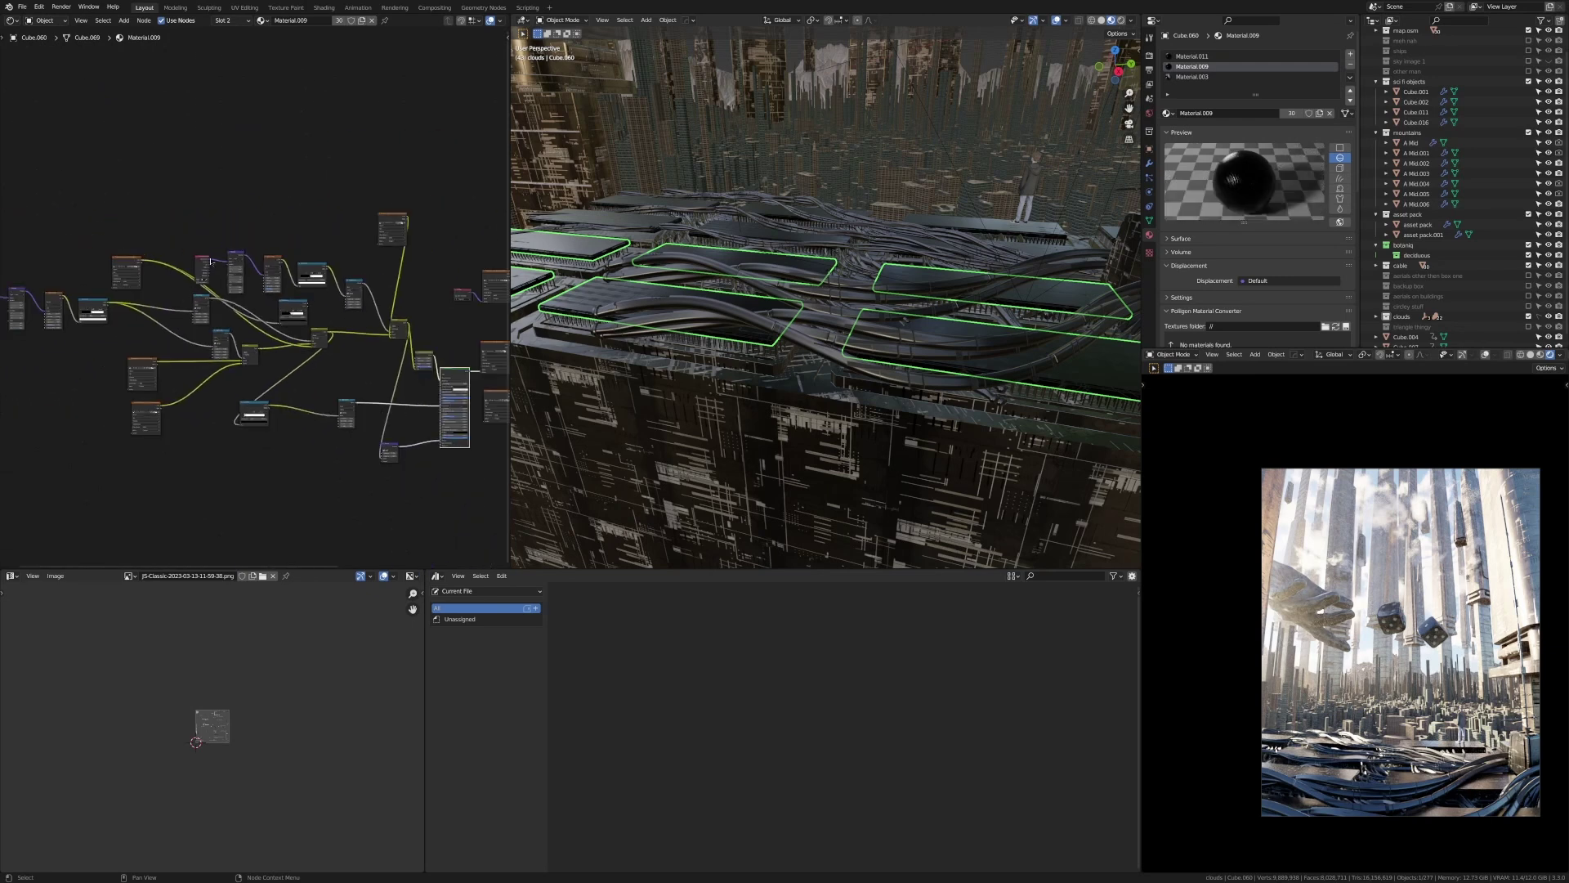
{"action": "scroll", "coordinate": [380, 338], "scroll_direction": "up", "scroll_amount": 4}
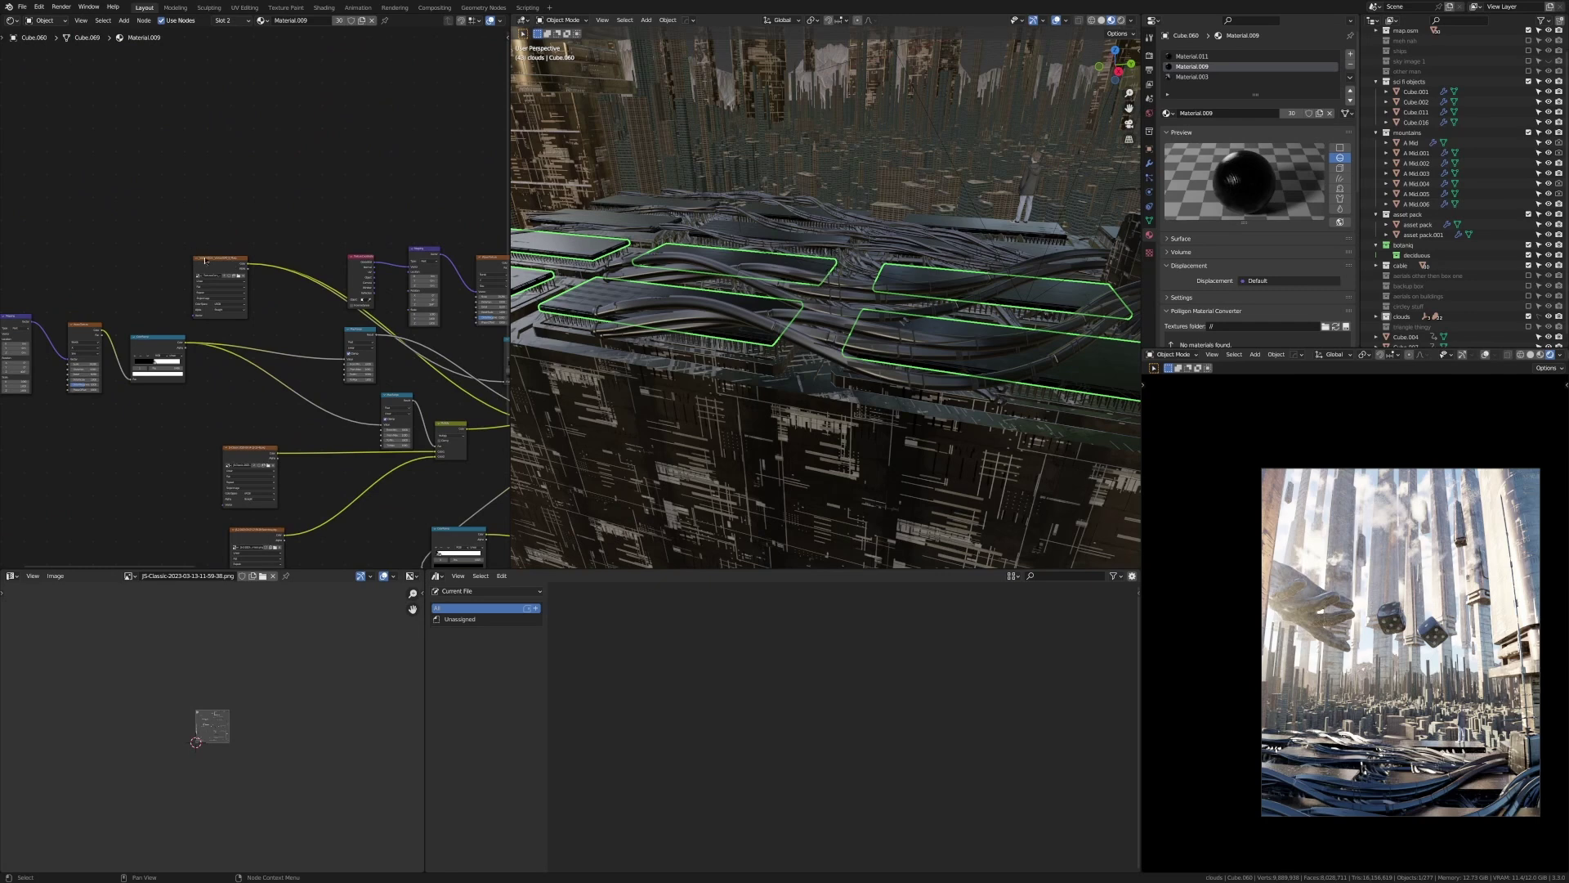
{"action": "left_click", "coordinate": [204, 260]}
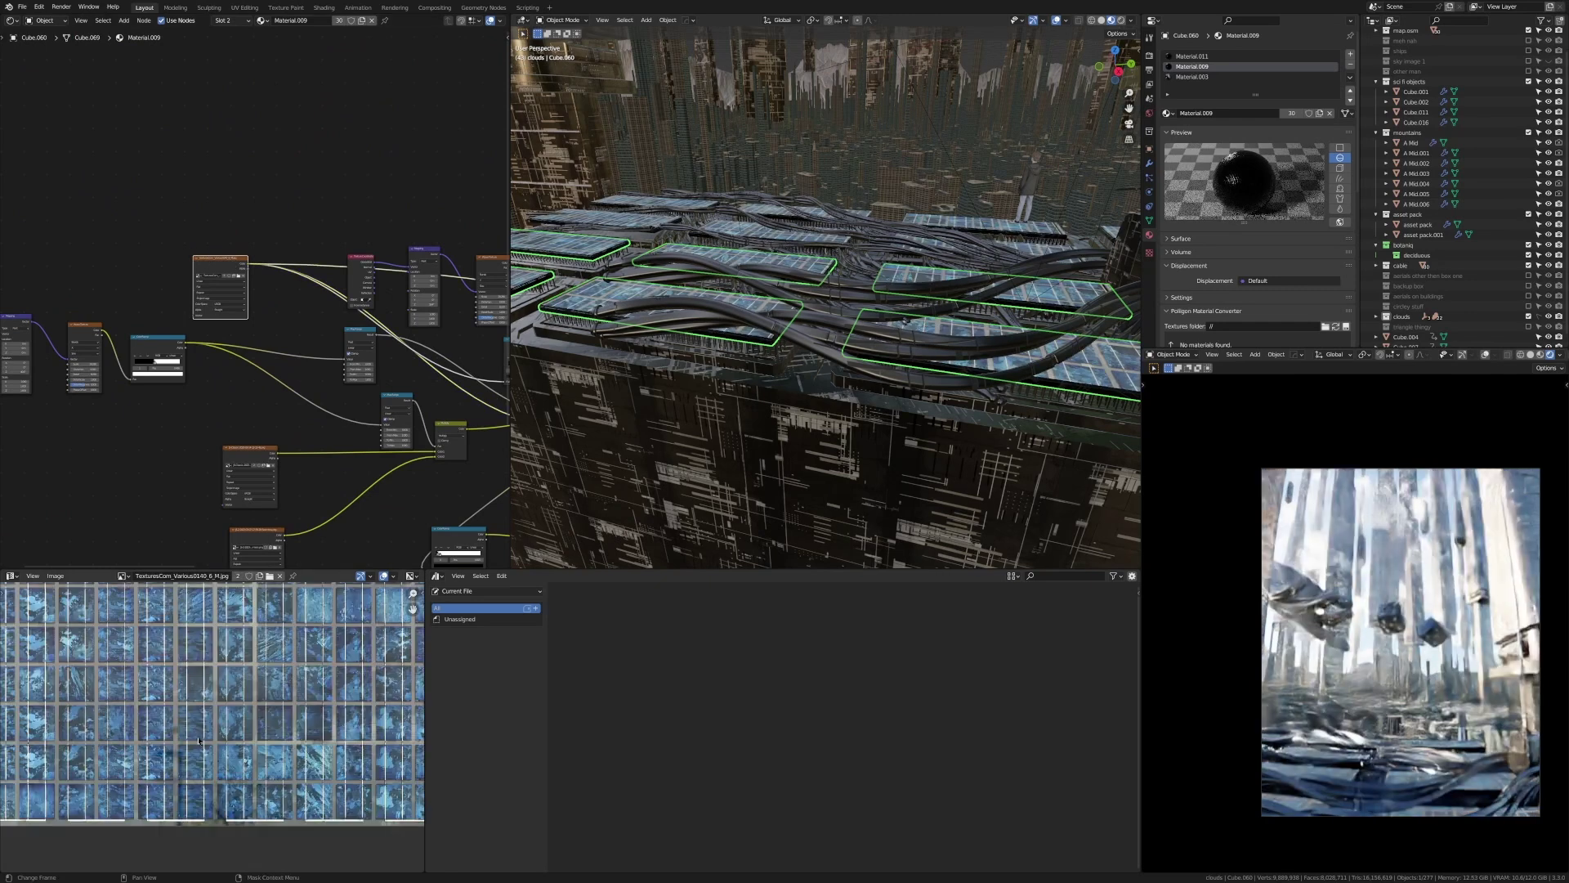
Step: Trace the panel material's node chain from the texture onward and preview the output of a node further downstream
{"action": "scroll", "coordinate": [198, 740], "scroll_direction": "down", "scroll_amount": 3}
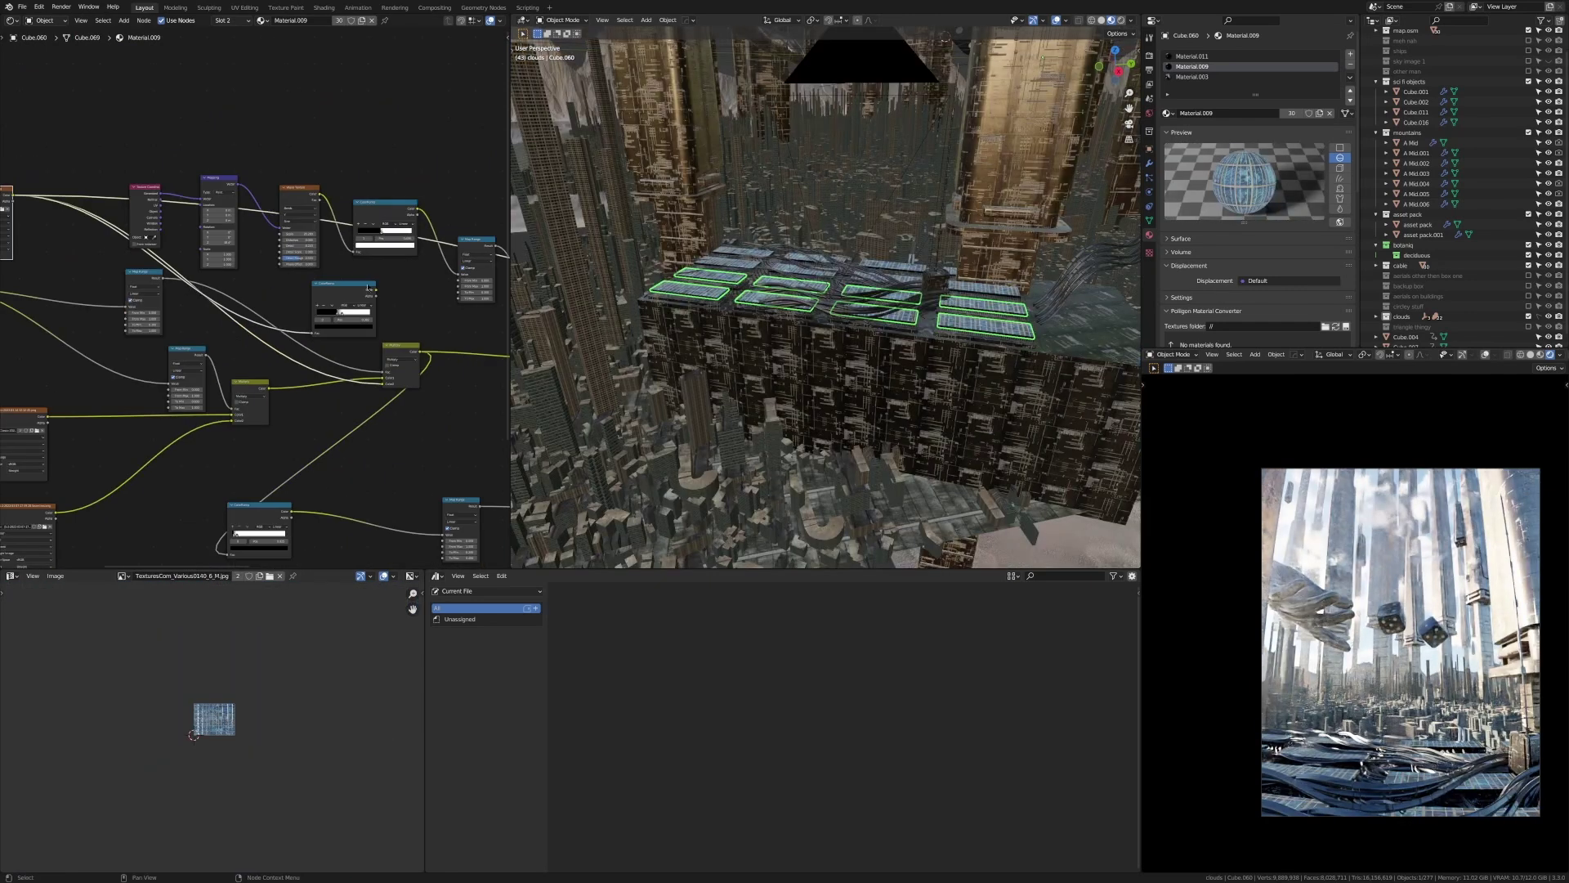
{"action": "scroll", "coordinate": [424, 349], "scroll_direction": "down", "scroll_amount": 3}
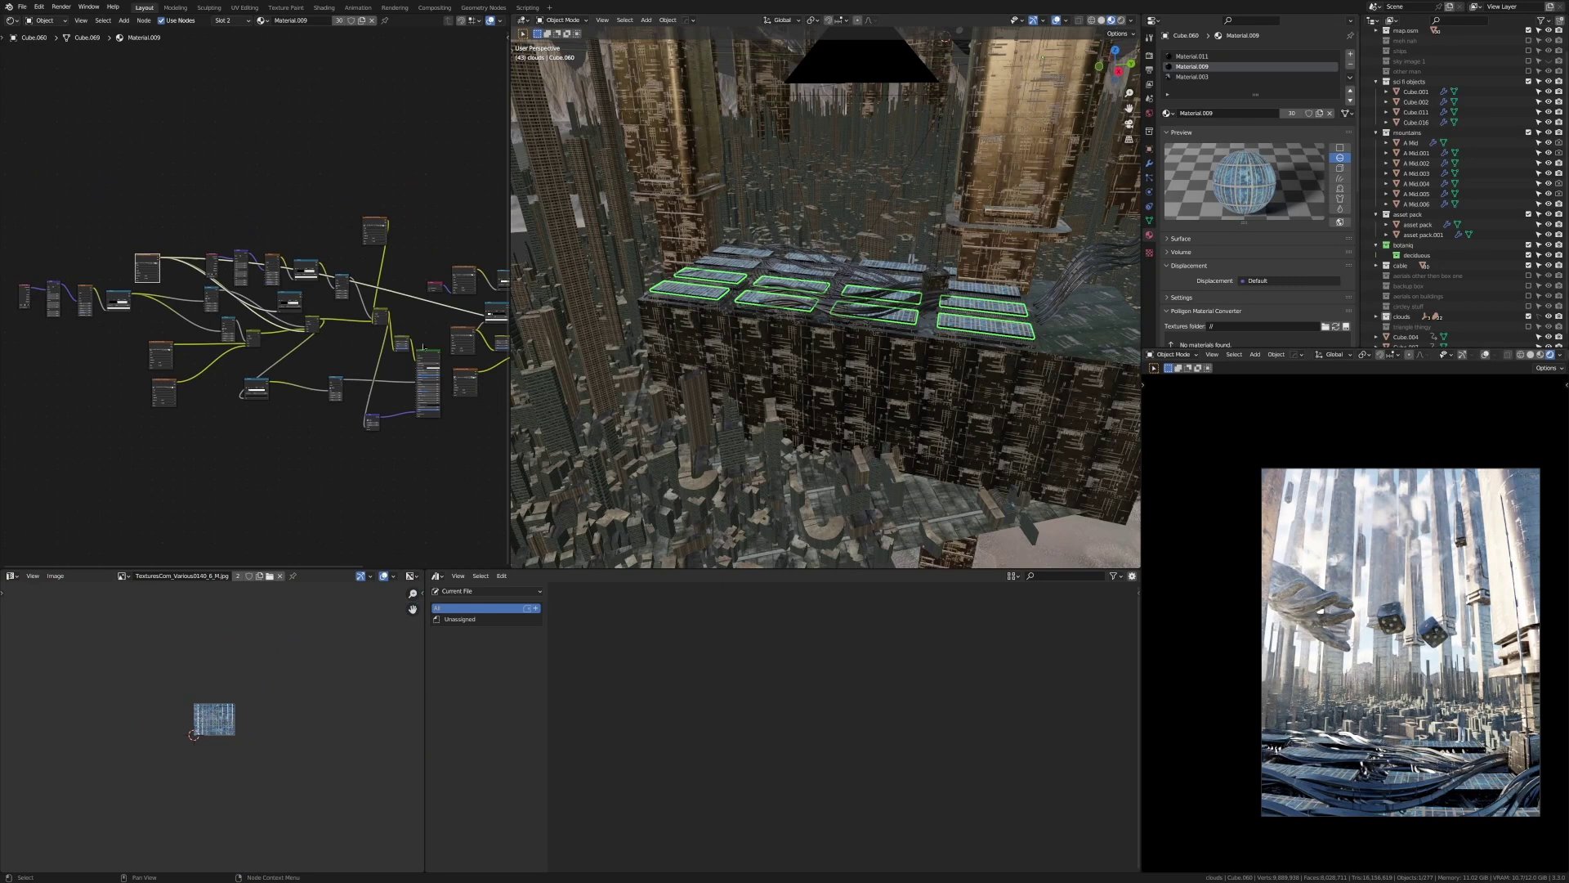
{"action": "scroll", "coordinate": [460, 382], "scroll_direction": "up", "scroll_amount": 3}
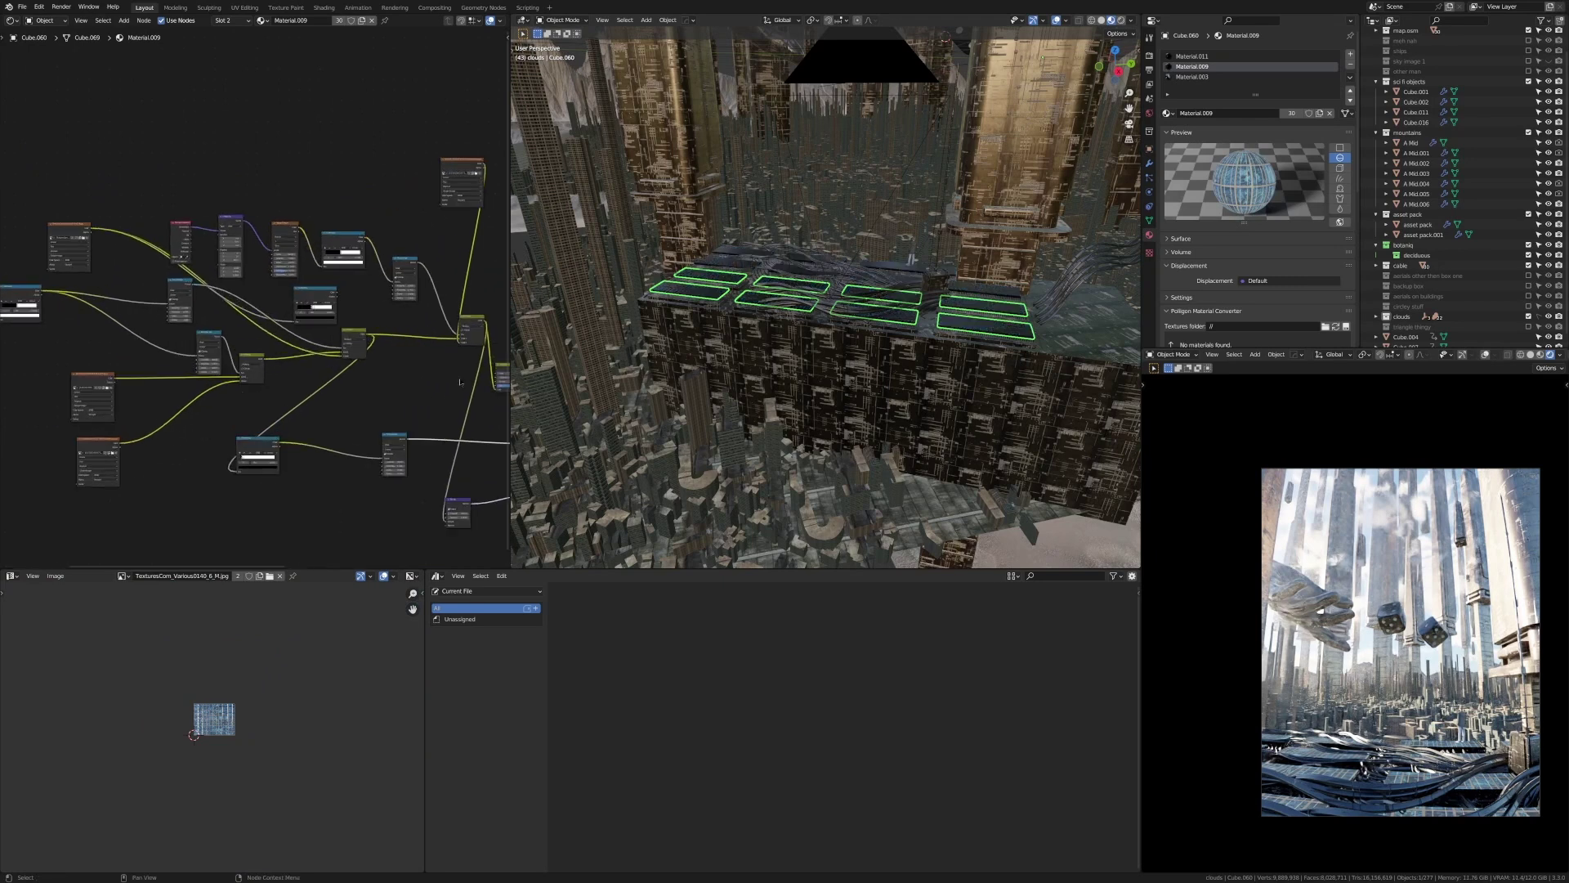
{"action": "middle_click_drag", "start_coordinate": [460, 382], "coordinate": [94, 310]}
{"action": "left_click", "coordinate": [189, 319], "text": "ctrl+shift"}
{"action": "middle_click_drag", "start_coordinate": [189, 318], "coordinate": [326, 364]}
{"action": "middle_click_drag", "start_coordinate": [68, 349], "coordinate": [297, 375]}
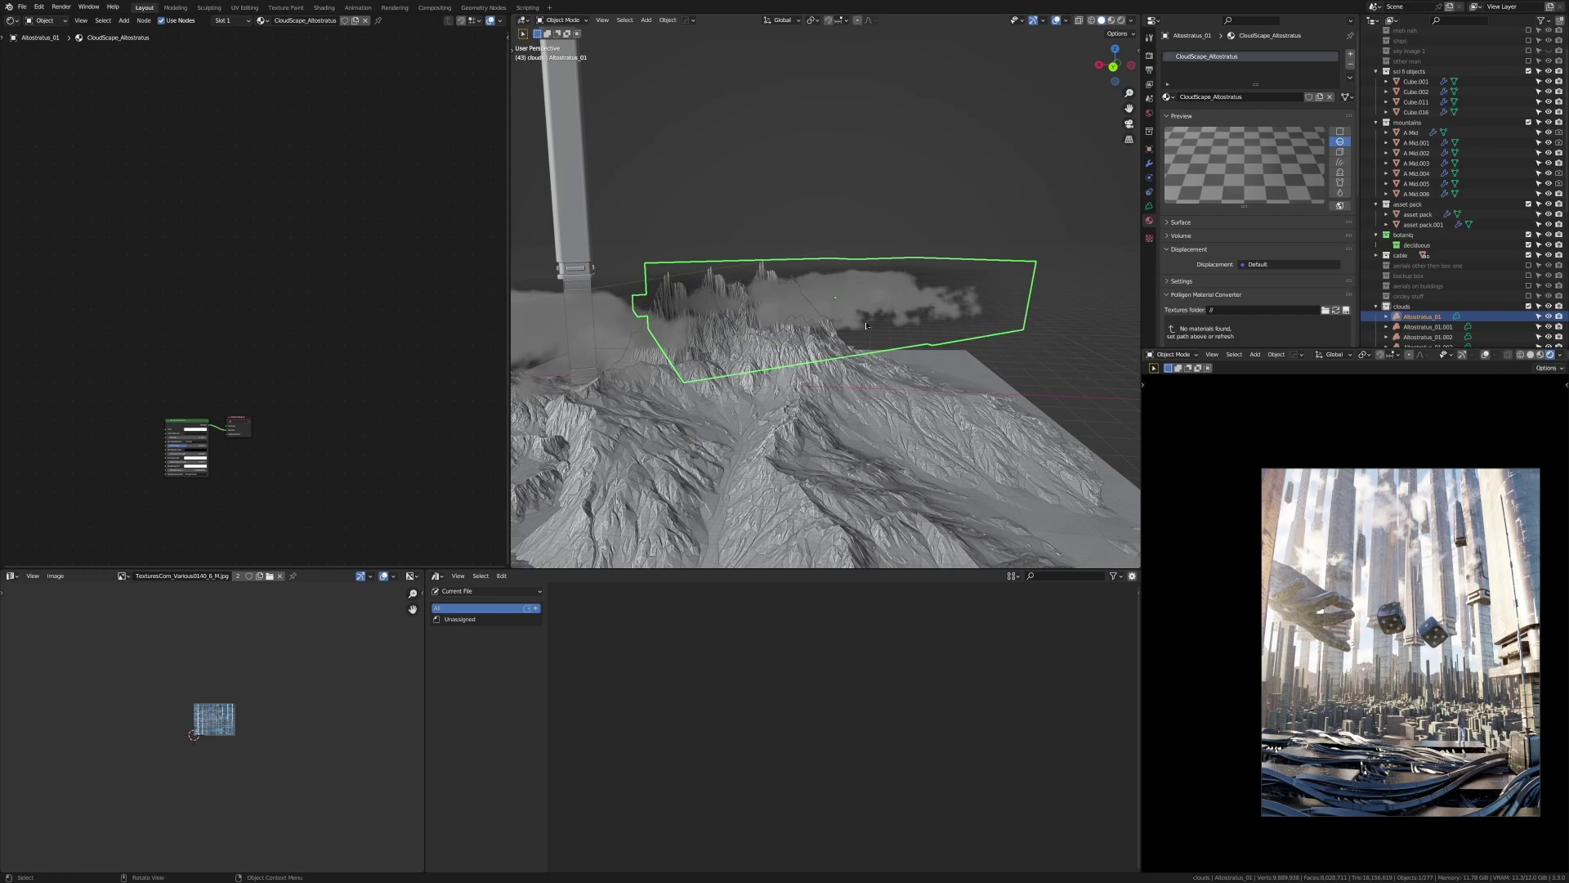
Step: Inspect the clouds around the towers from a distance, and browse all assets in the CloudScapes asset library
{"action": "middle_click_drag", "start_coordinate": [866, 326], "coordinate": [947, 287]}
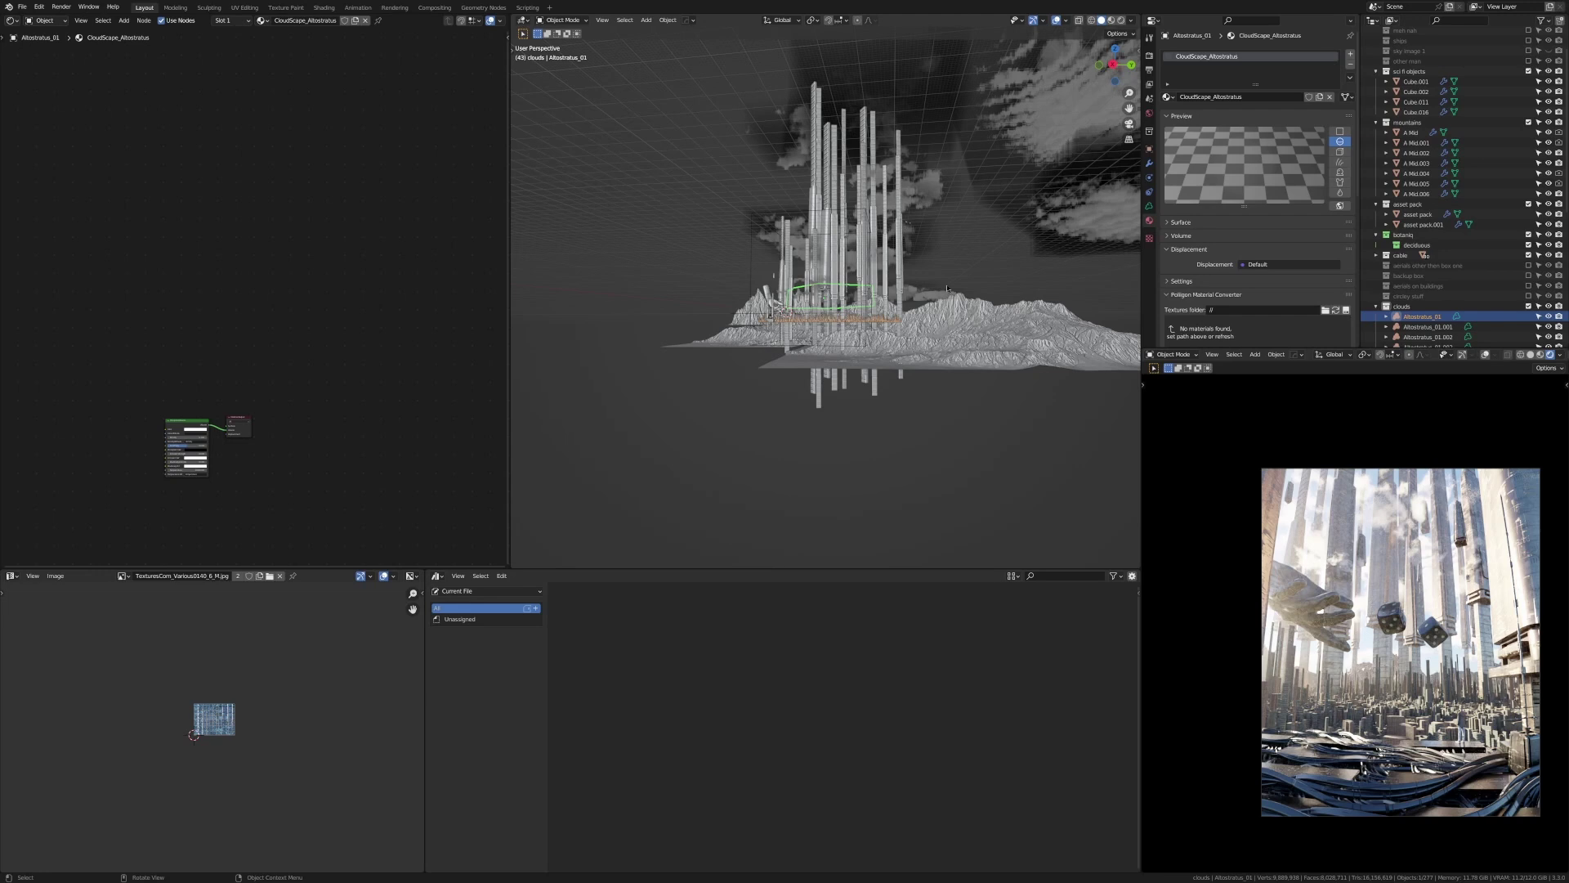
{"action": "middle_click_drag", "start_coordinate": [947, 287], "coordinate": [940, 352]}
{"action": "left_click", "coordinate": [486, 591]}
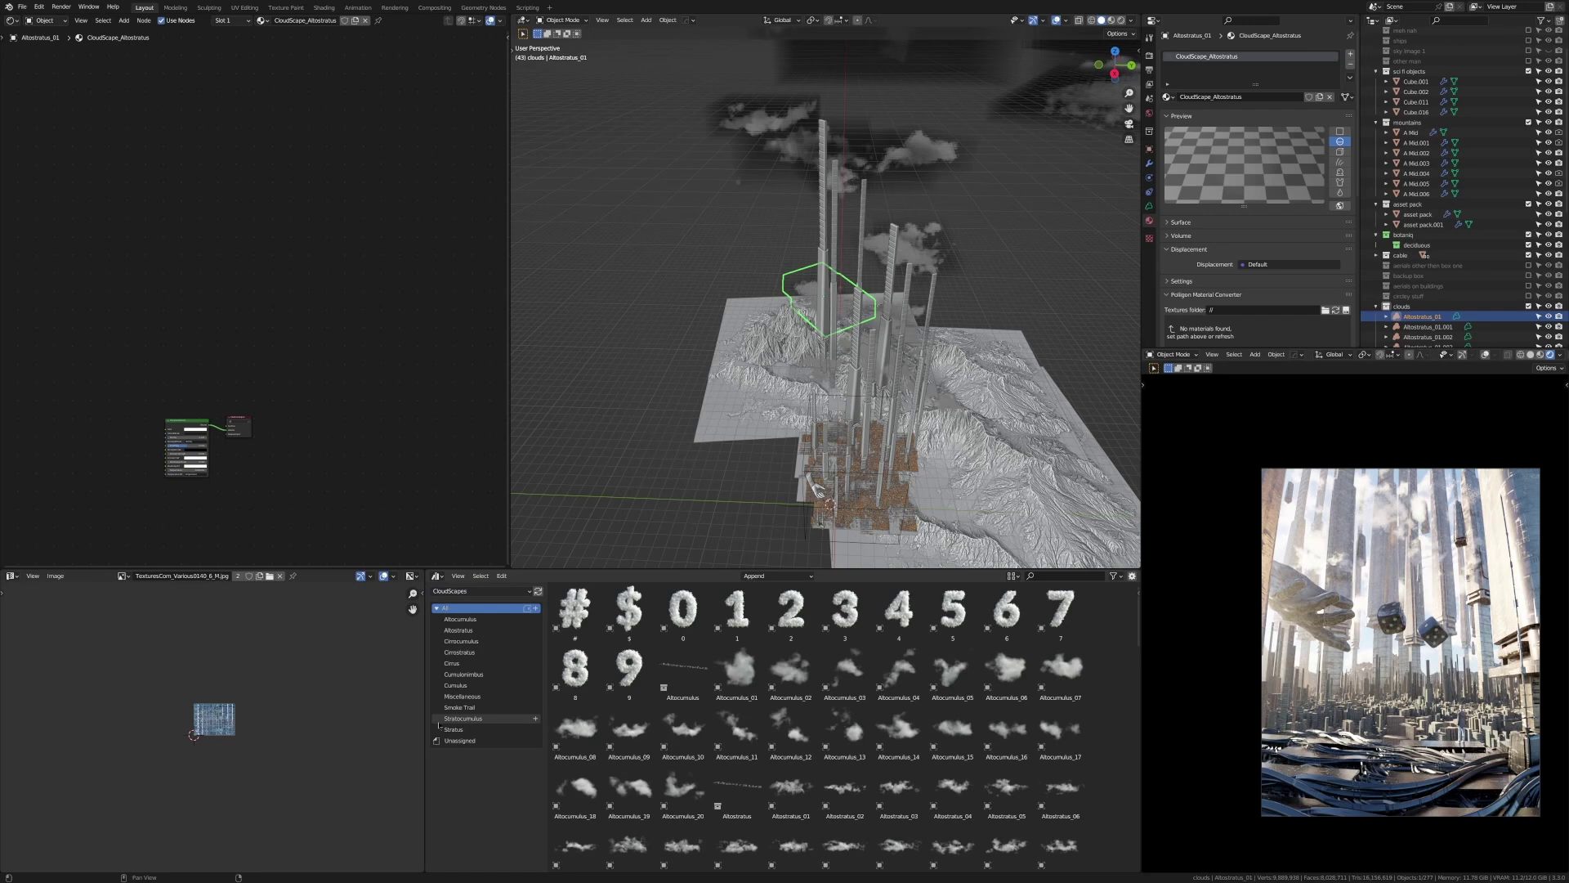
{"action": "scroll", "coordinate": [840, 826], "scroll_direction": "down", "scroll_amount": 10}
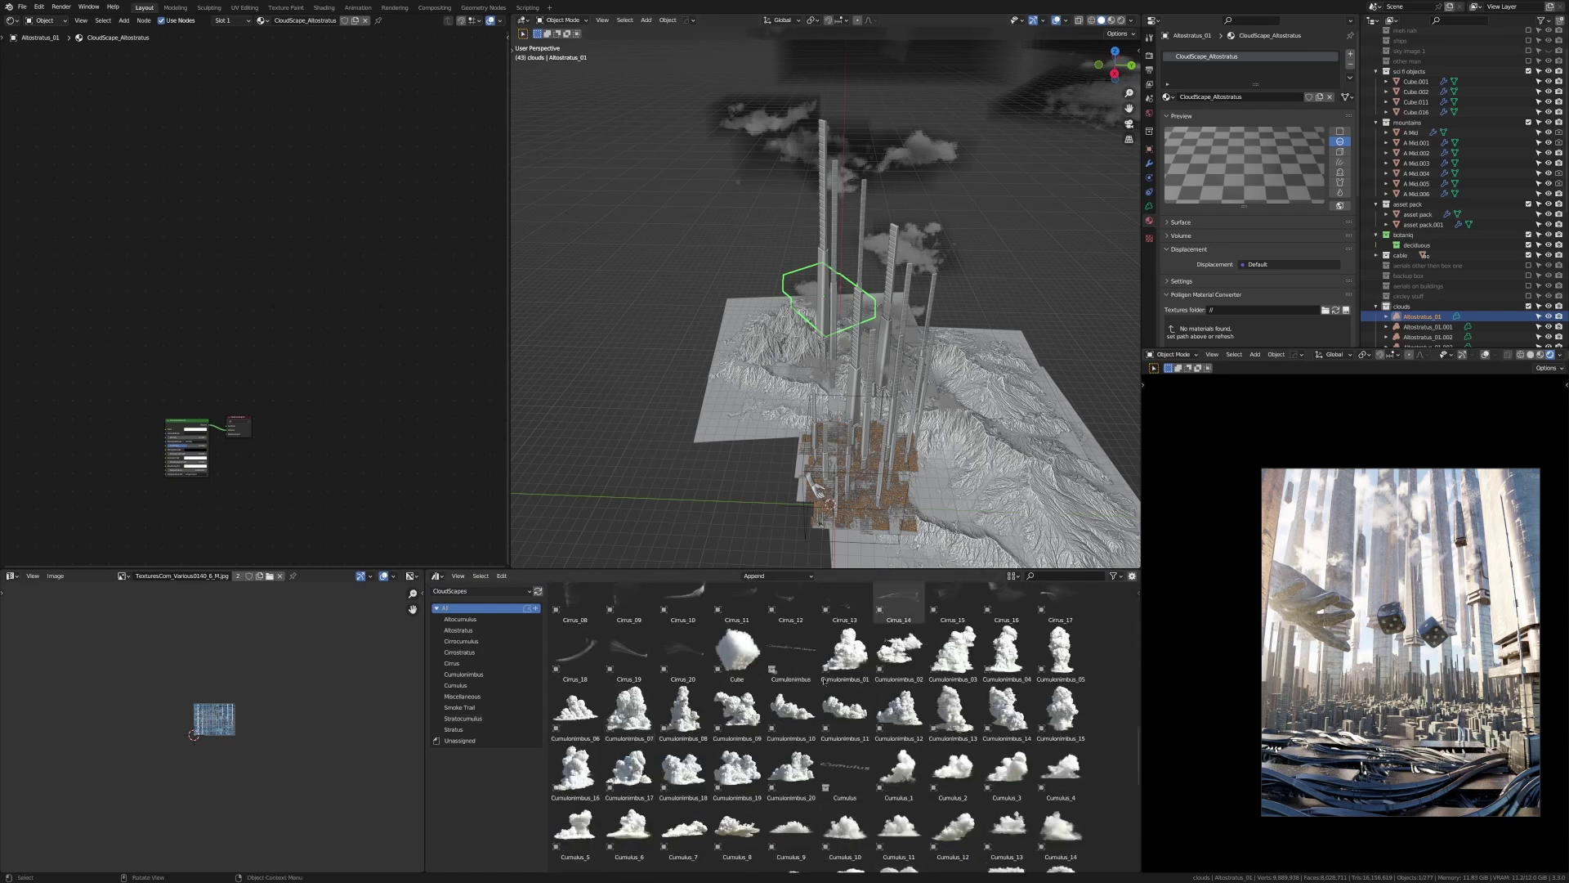
{"action": "scroll", "coordinate": [741, 682], "scroll_direction": "down", "scroll_amount": 7}
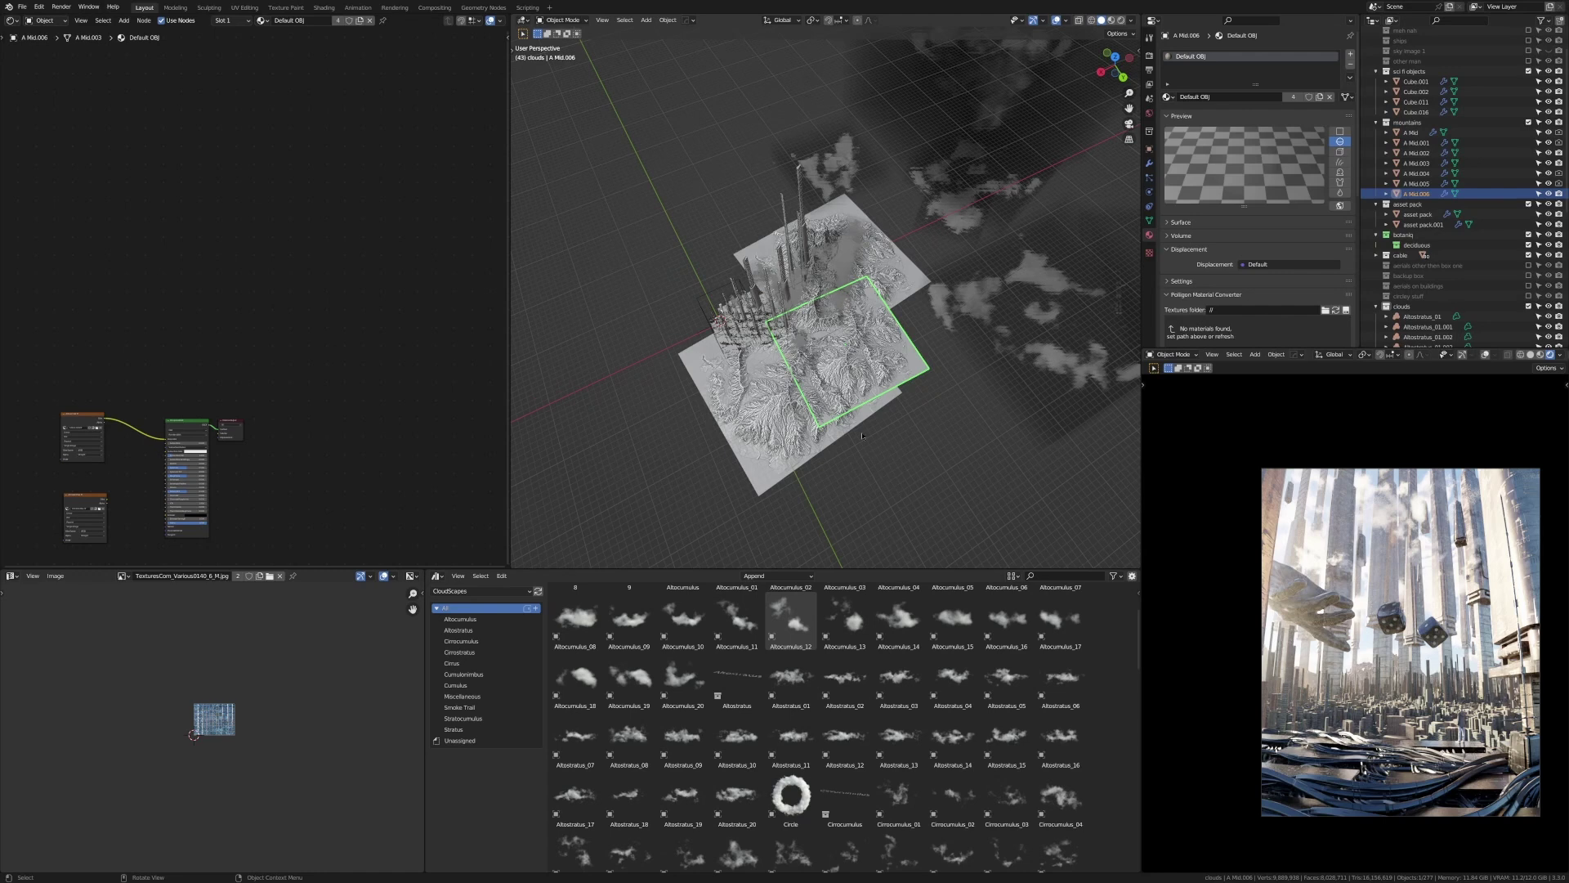
Step: Inspect the selected mountain terrain A Mid.006 up close among the towers and clouds
{"action": "scroll", "coordinate": [862, 436], "scroll_direction": "up", "scroll_amount": 6}
{"action": "middle_click_drag", "start_coordinate": [825, 429], "coordinate": [850, 327]}
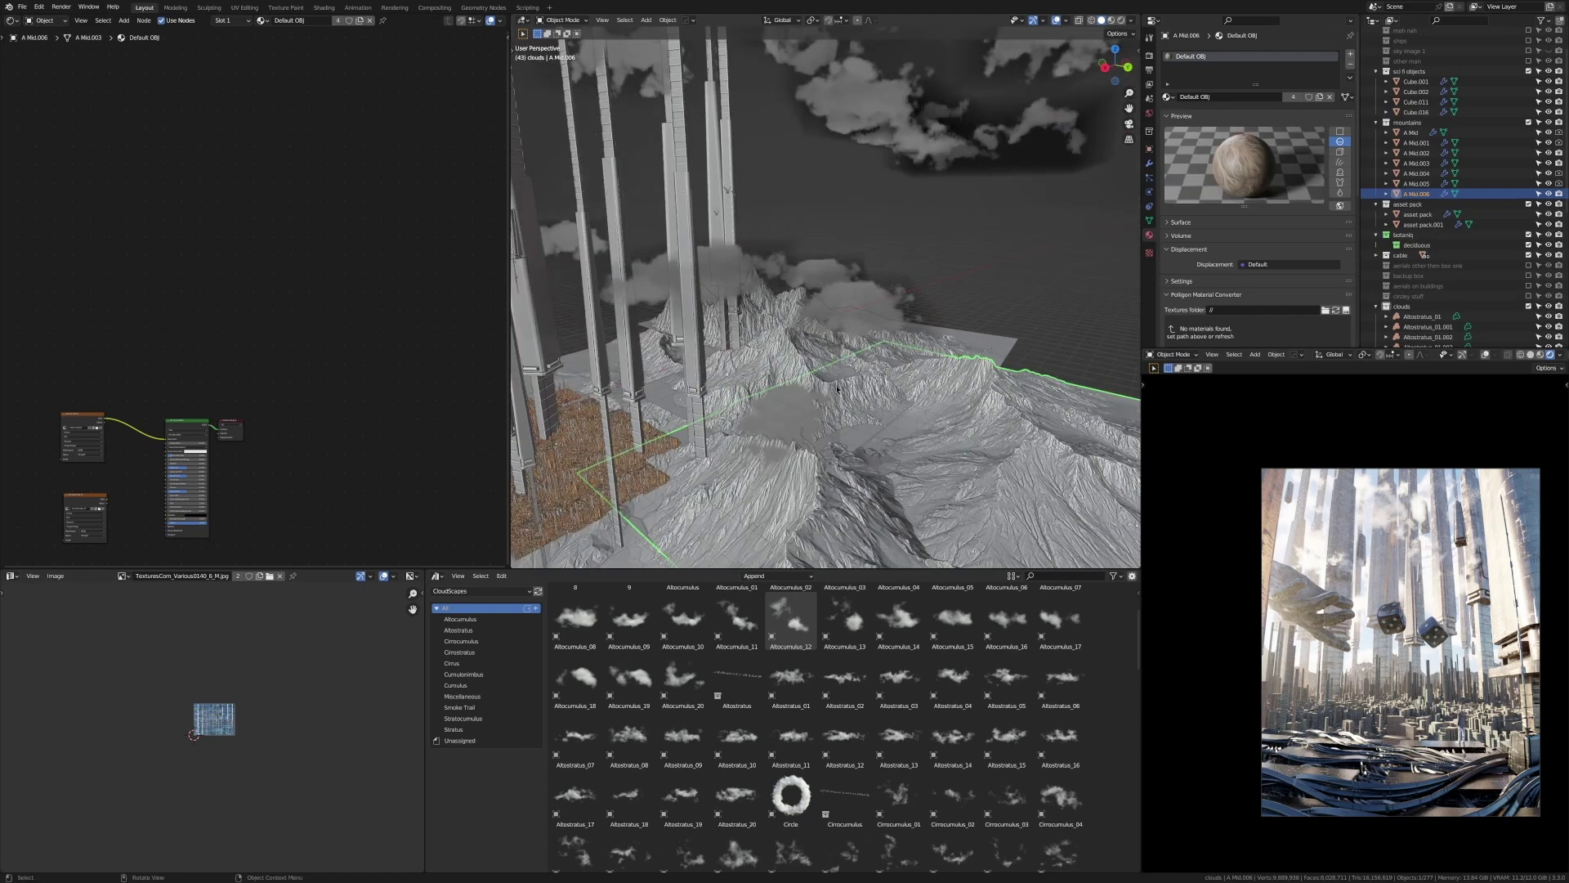
{"action": "middle_click_drag", "start_coordinate": [838, 390], "coordinate": [836, 378]}
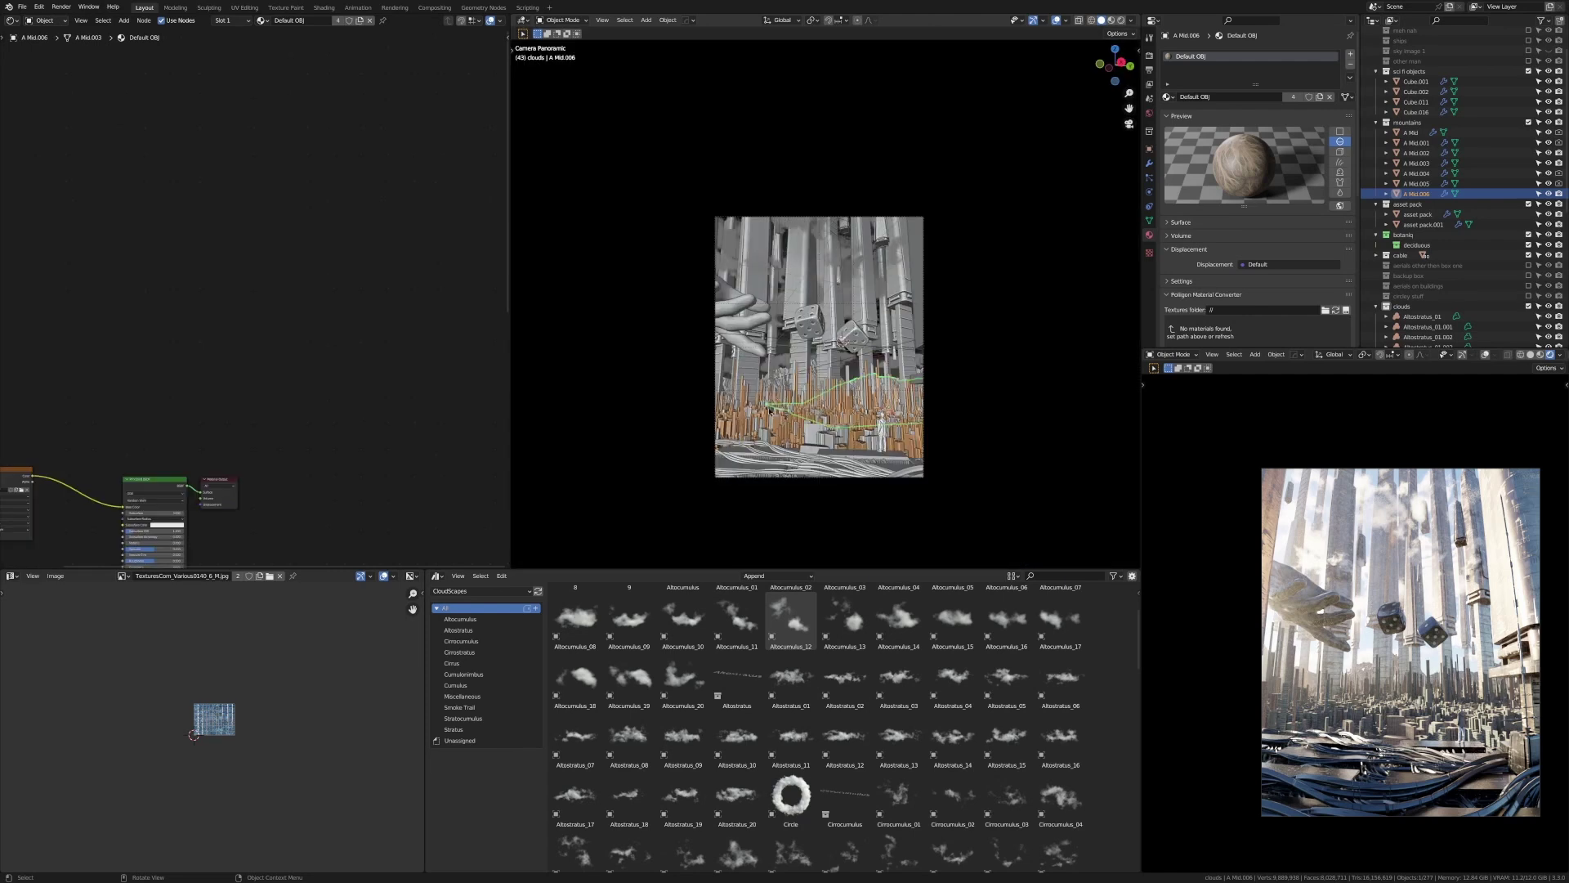
Step: Examine the full composition through the scene camera in solid shading, and select the asset pack tower at the frame's edge
{"action": "scroll", "coordinate": [769, 412], "scroll_direction": "down", "scroll_amount": 3}
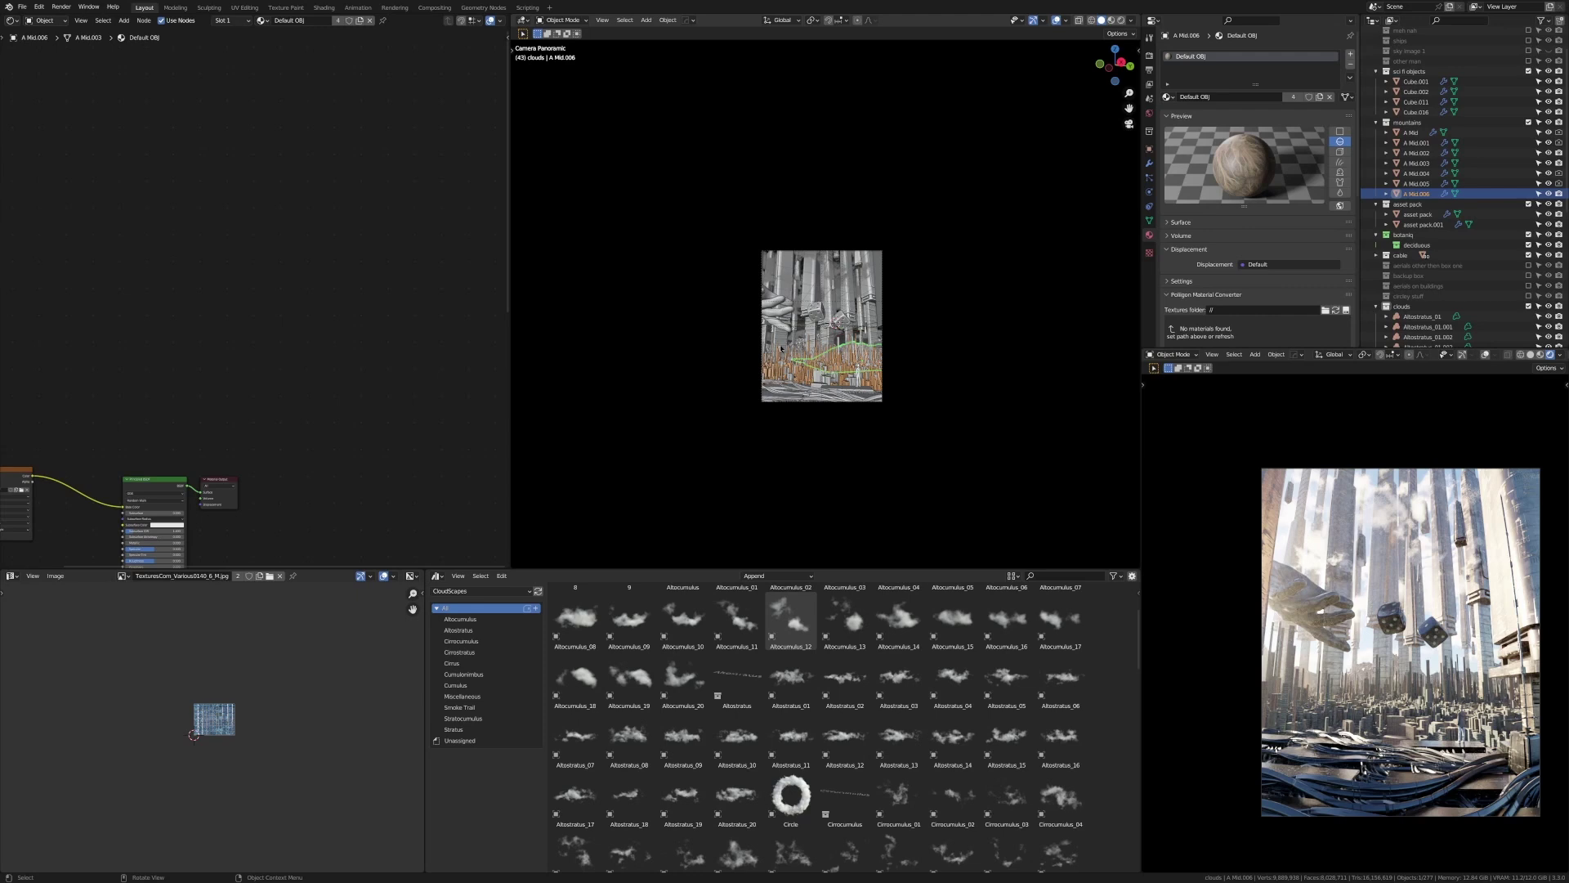
{"action": "scroll", "coordinate": [781, 349], "scroll_direction": "up", "scroll_amount": 6}
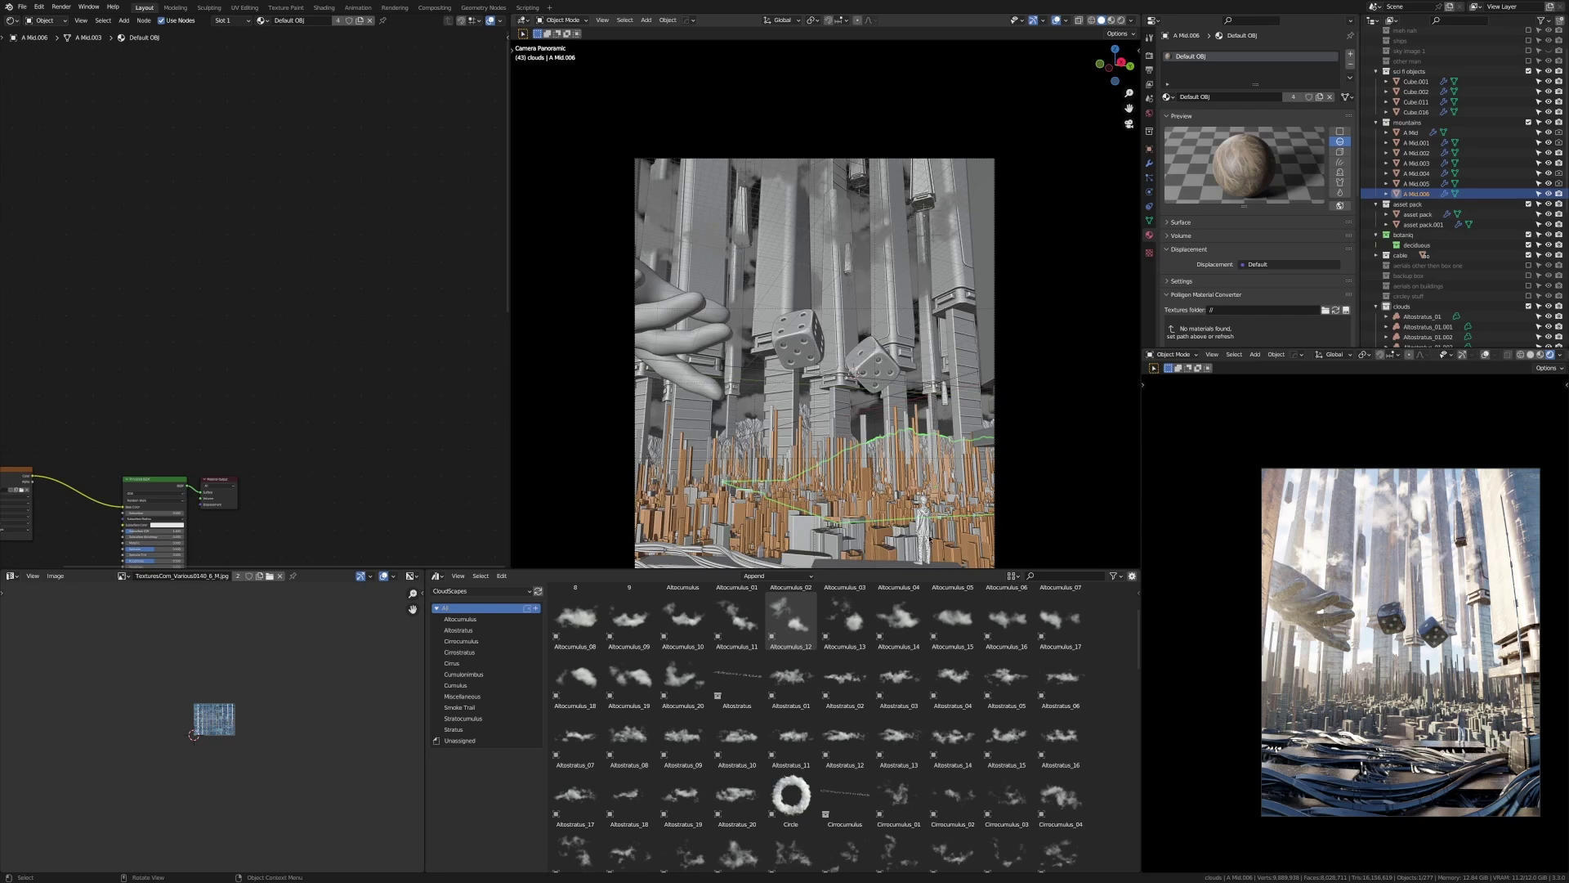
{"action": "middle_click_drag", "start_coordinate": [808, 421], "coordinate": [809, 342], "text": "shift"}
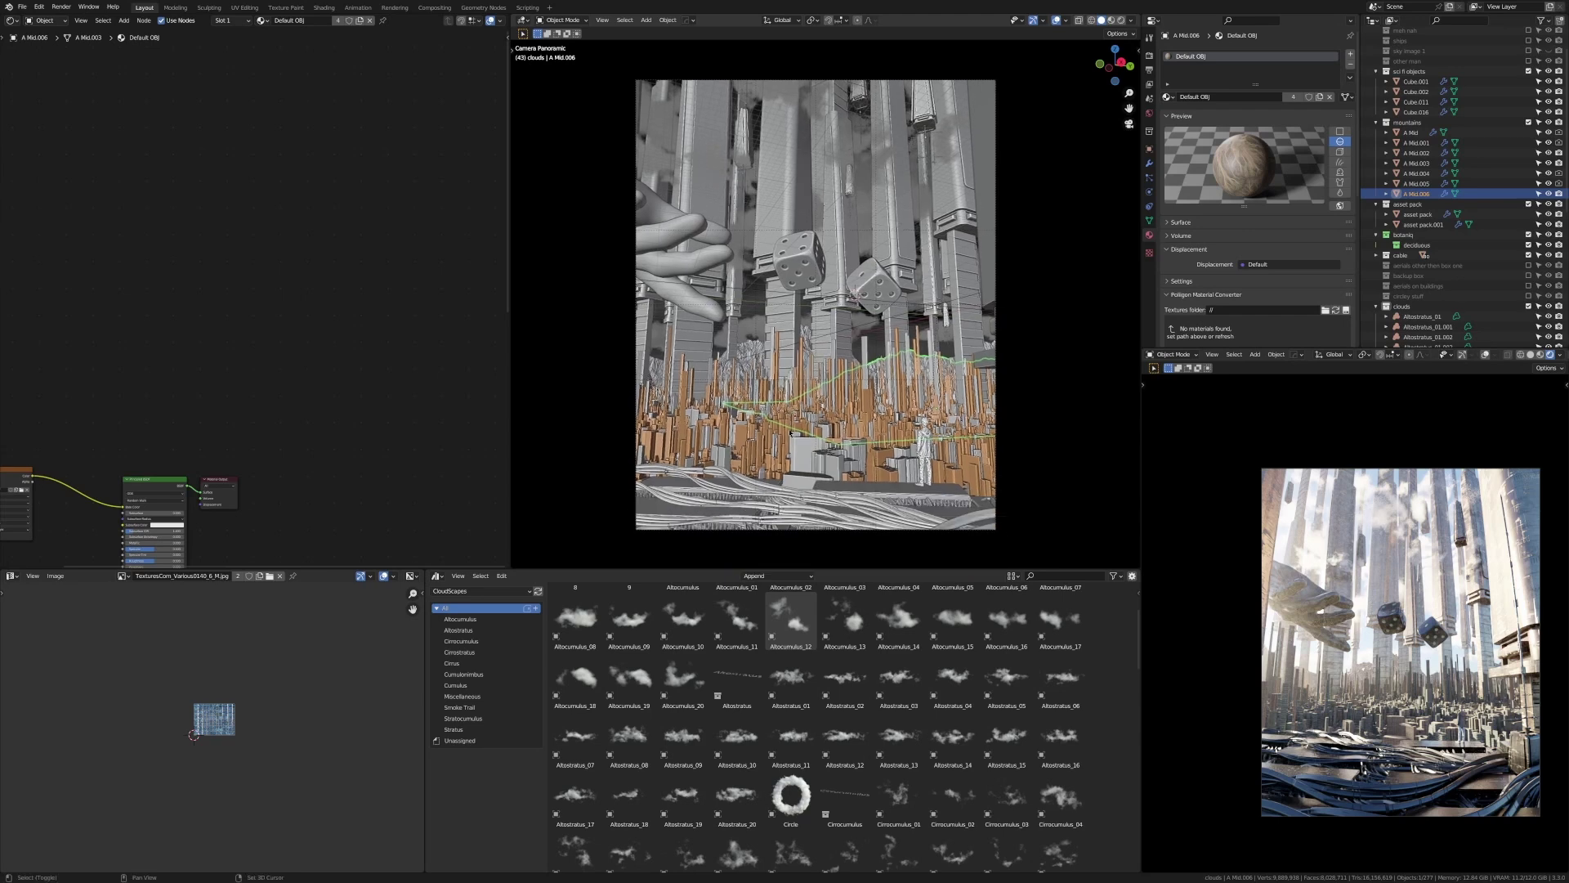
{"action": "left_click", "coordinate": [984, 282]}
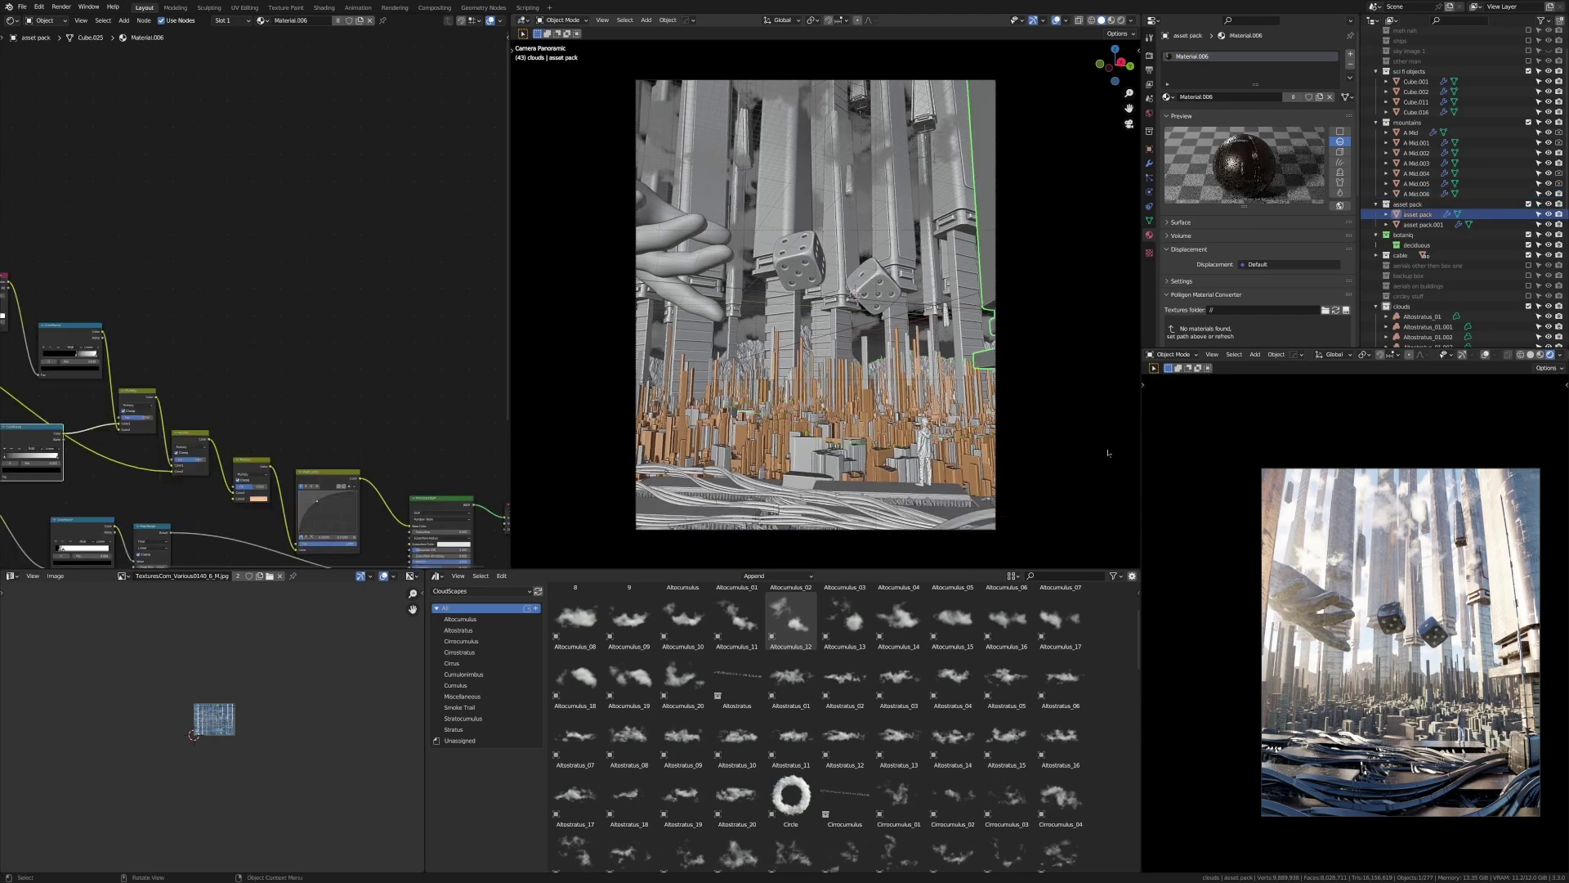
Step: Leave the camera view, frame the asset pack tower in the city, survey its material nodes, and pick a neighbouring tower
{"action": "middle_click_drag", "start_coordinate": [887, 318], "coordinate": [892, 398]}
{"action": "scroll", "coordinate": [873, 395], "scroll_direction": "down", "scroll_amount": 3}
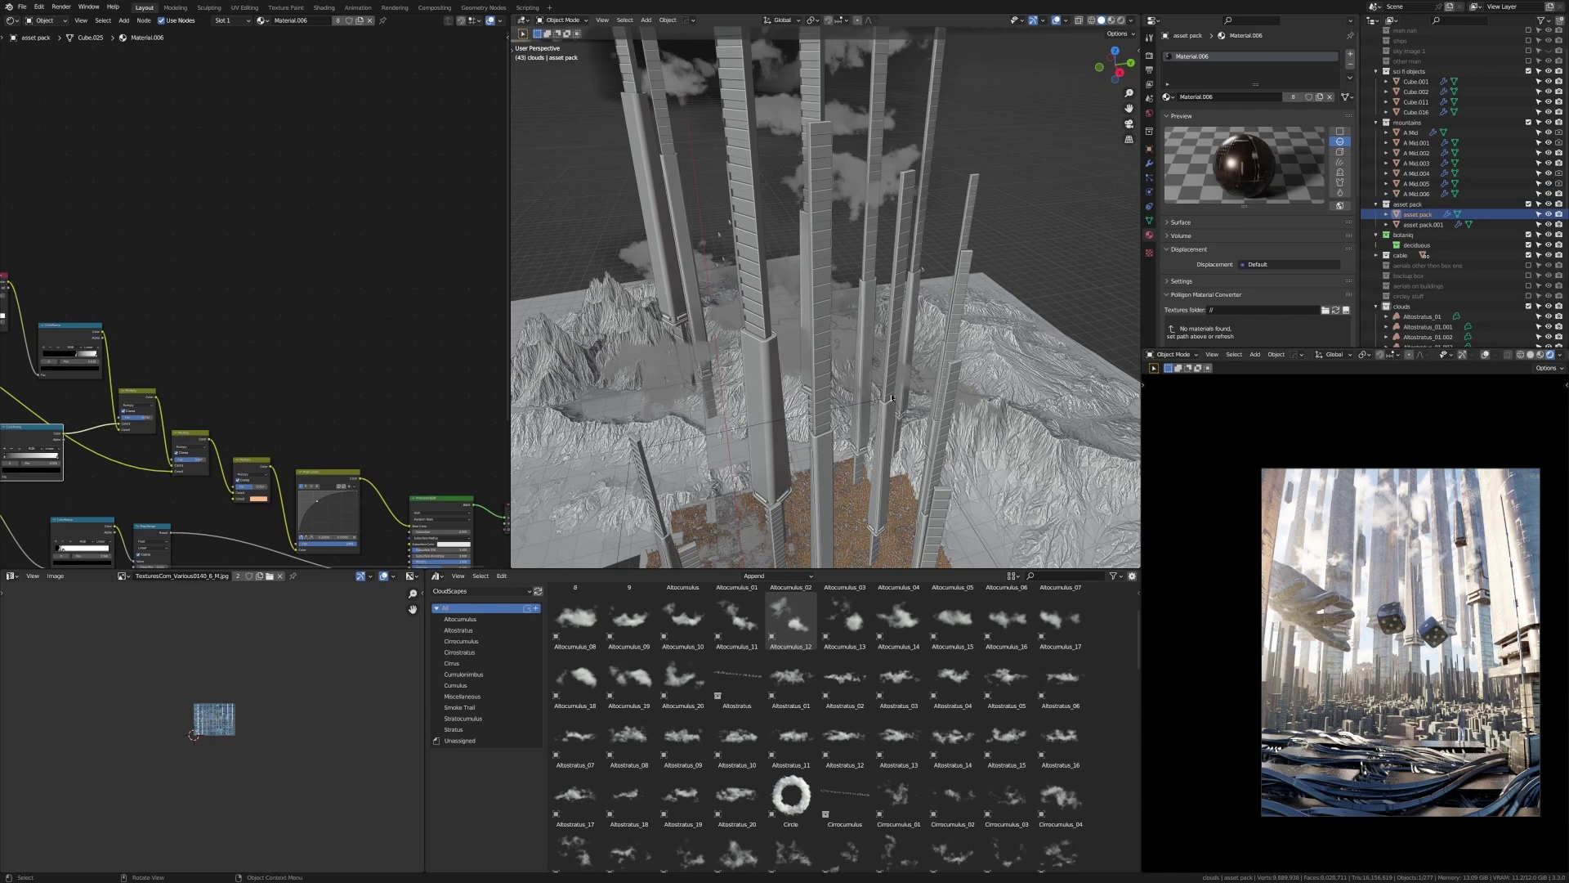
{"action": "key", "text": "KP_Decimal"}
{"action": "scroll", "coordinate": [142, 298], "scroll_direction": "down", "scroll_amount": 10}
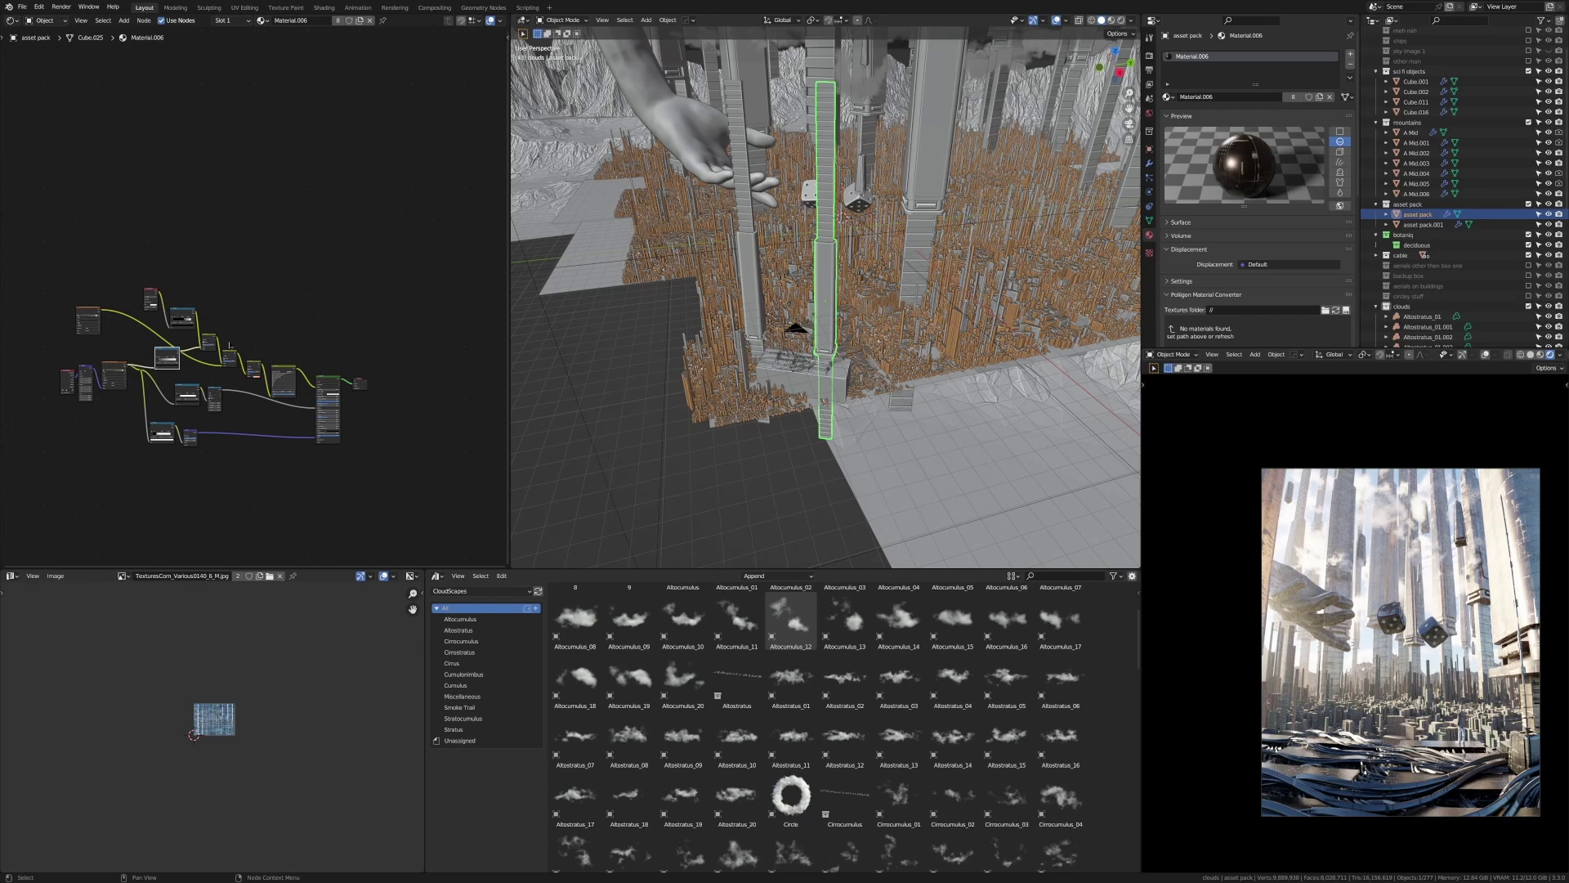
{"action": "left_click", "coordinate": [738, 125]}
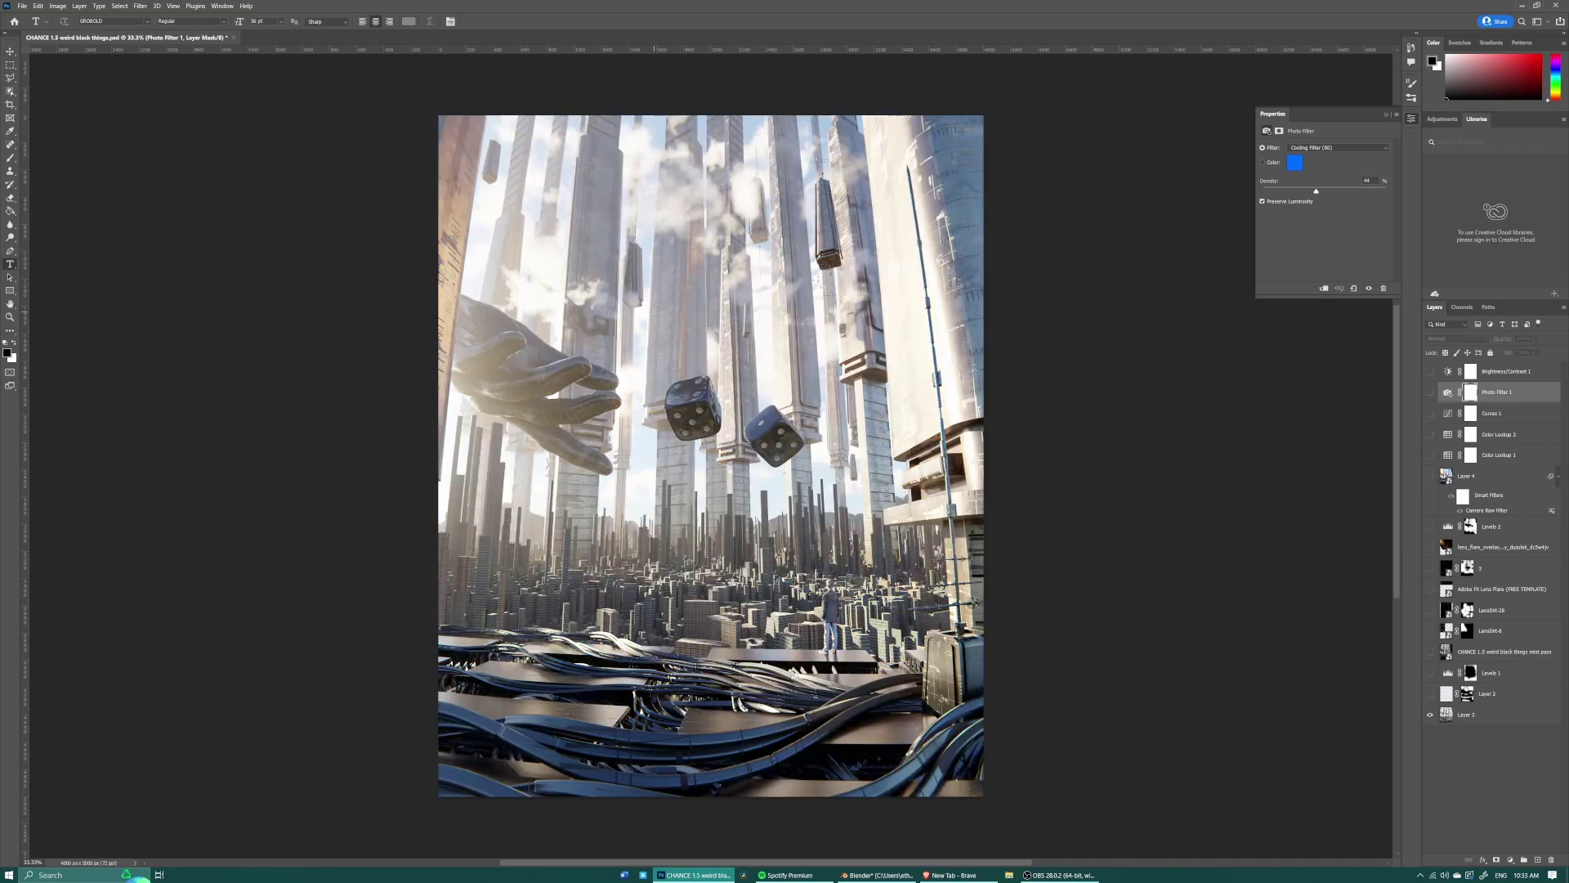
Step: Compare the image with and without the masked layer directly above the base render, and leave that layer visible
{"action": "key", "text": "v"}
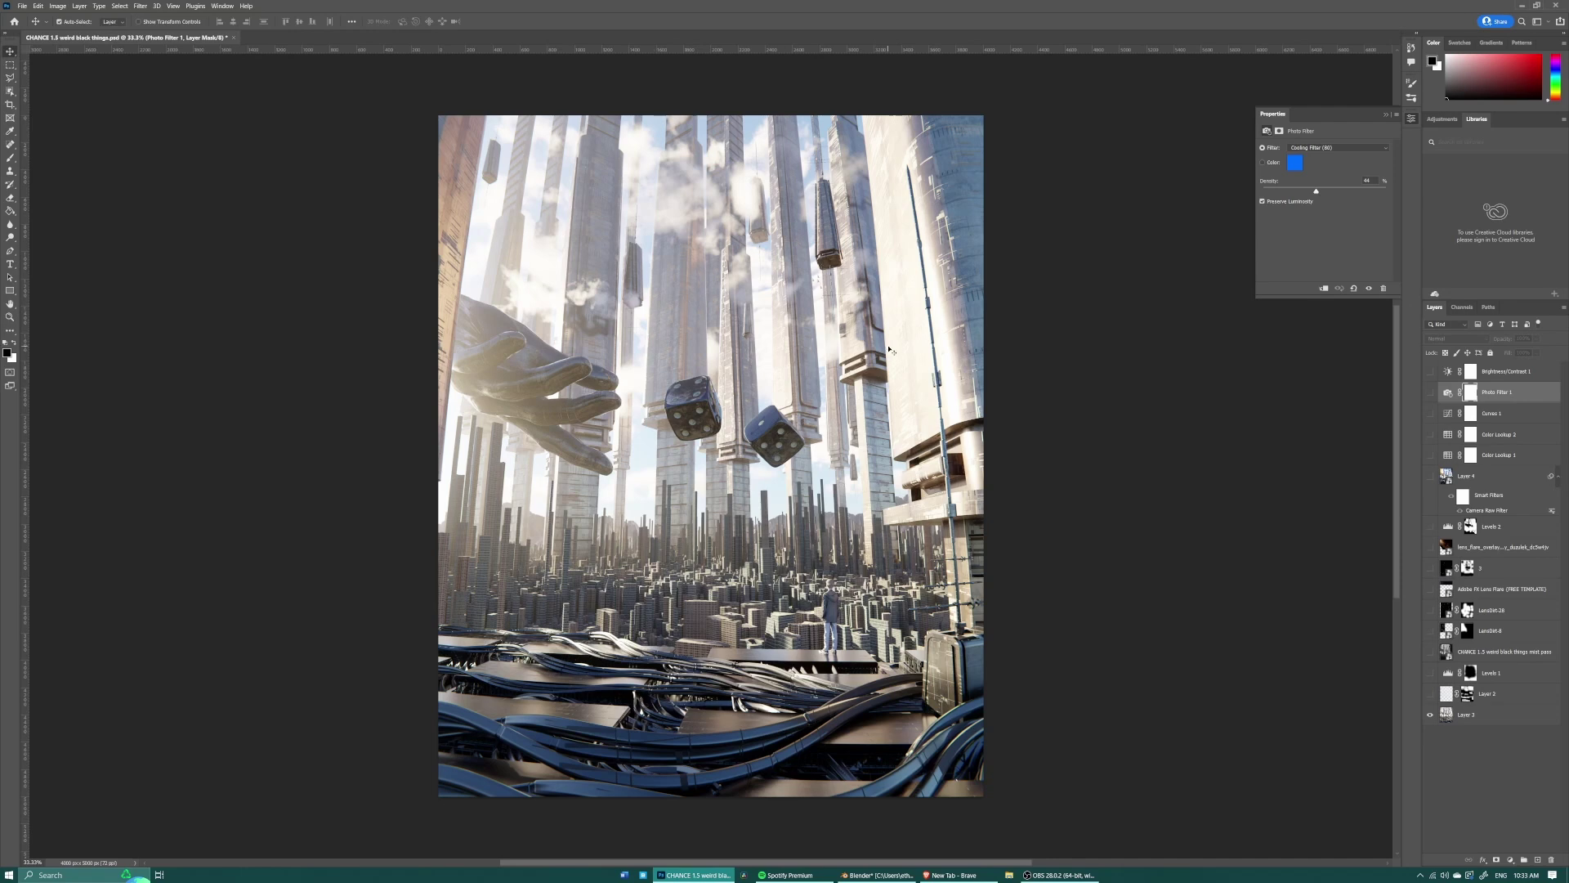
{"action": "left_click", "coordinate": [1431, 694]}
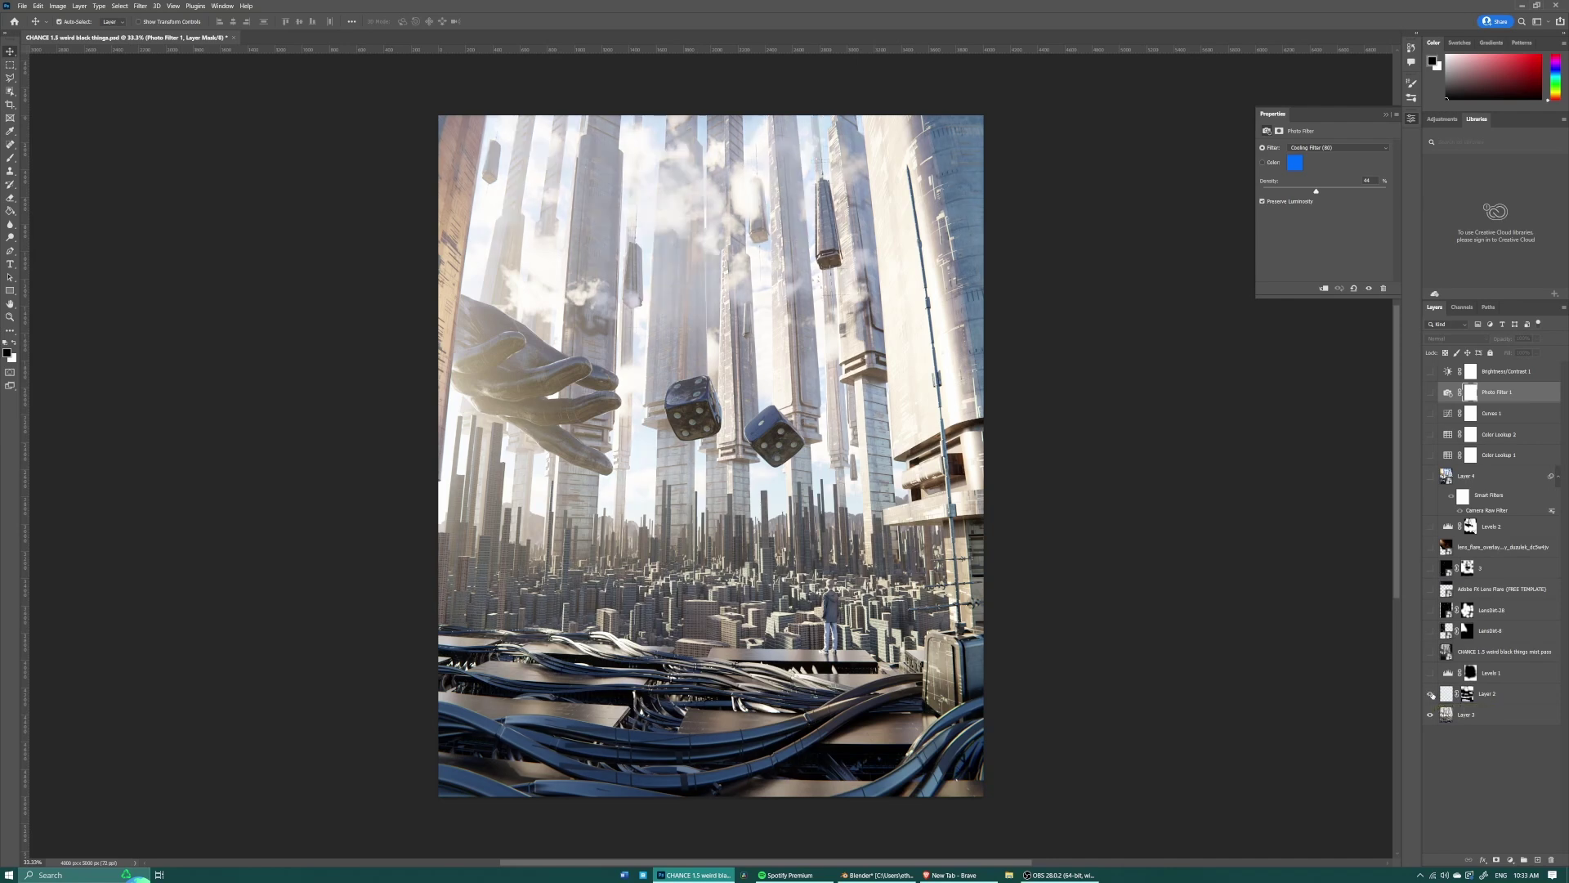
{"action": "left_click", "coordinate": [1431, 694]}
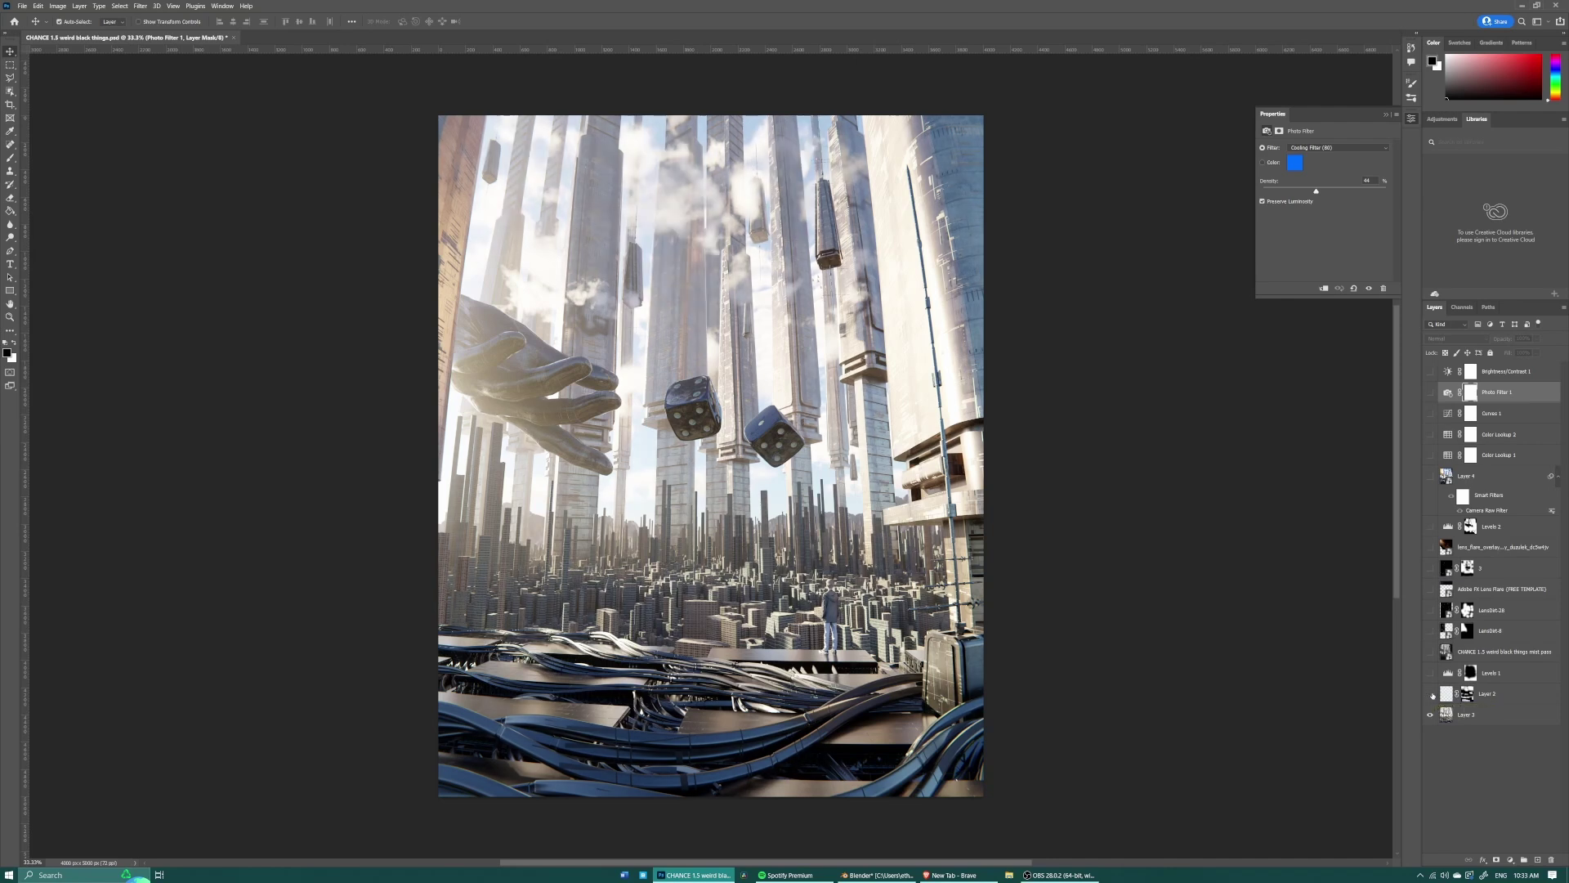
{"action": "left_click", "coordinate": [1431, 694]}
{"action": "left_click", "coordinate": [1431, 693]}
{"action": "left_click", "coordinate": [1431, 694]}
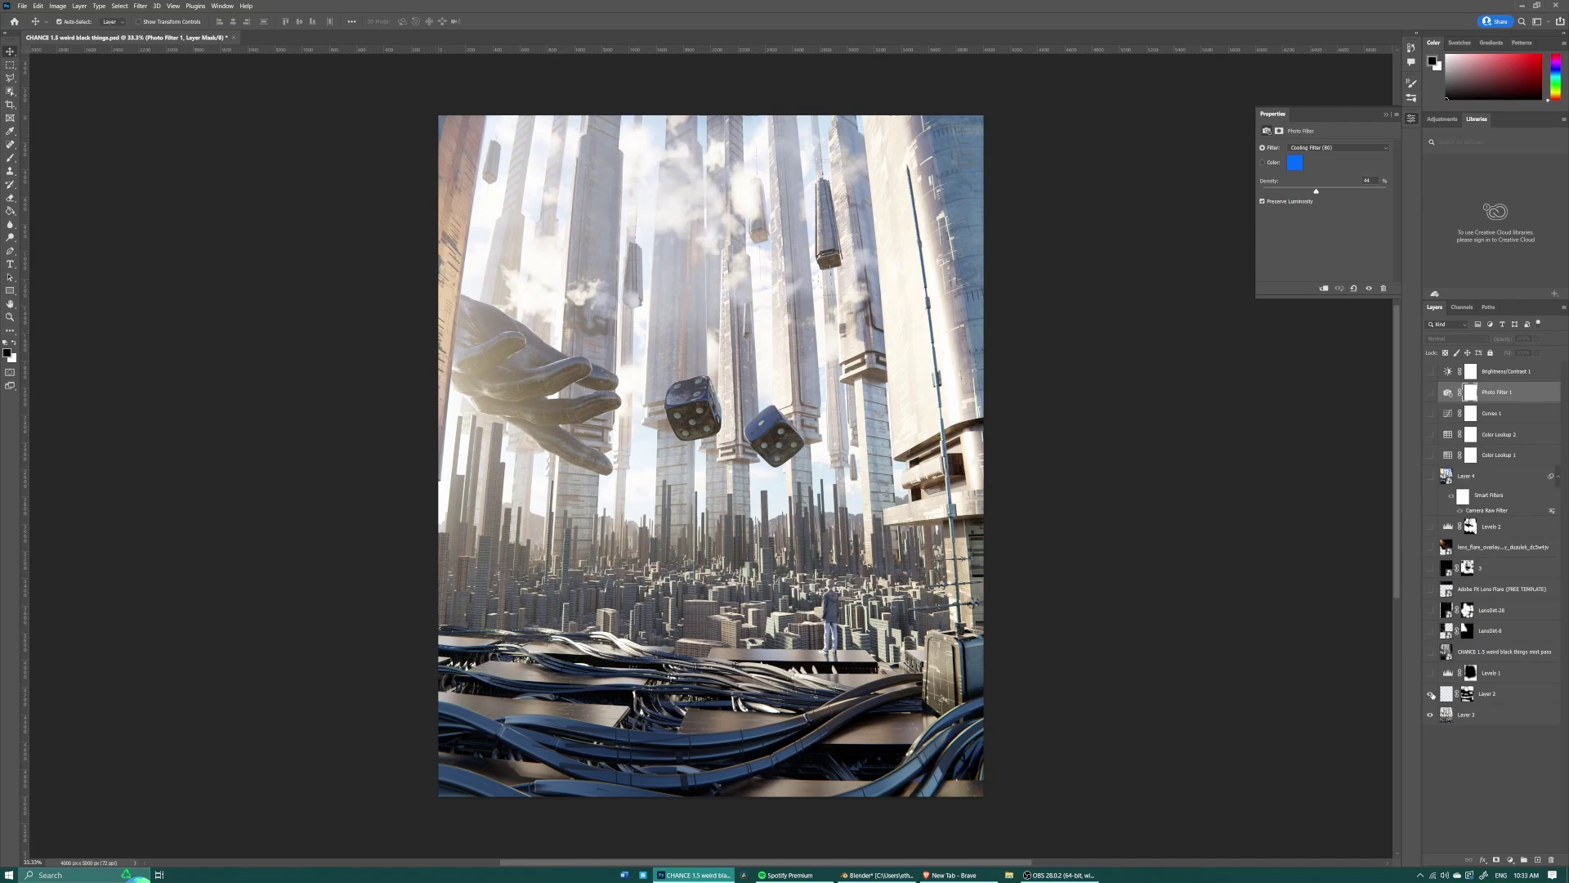
{"action": "left_click", "coordinate": [1431, 694]}
{"action": "left_click", "coordinate": [1431, 694]}
{"action": "left_click", "coordinate": [1431, 694]}
{"action": "left_click", "coordinate": [1431, 694]}
Step: Compare the image before and after the Levels 1 adjustment, and leave the adjustment visible
{"action": "left_click", "coordinate": [1432, 673]}
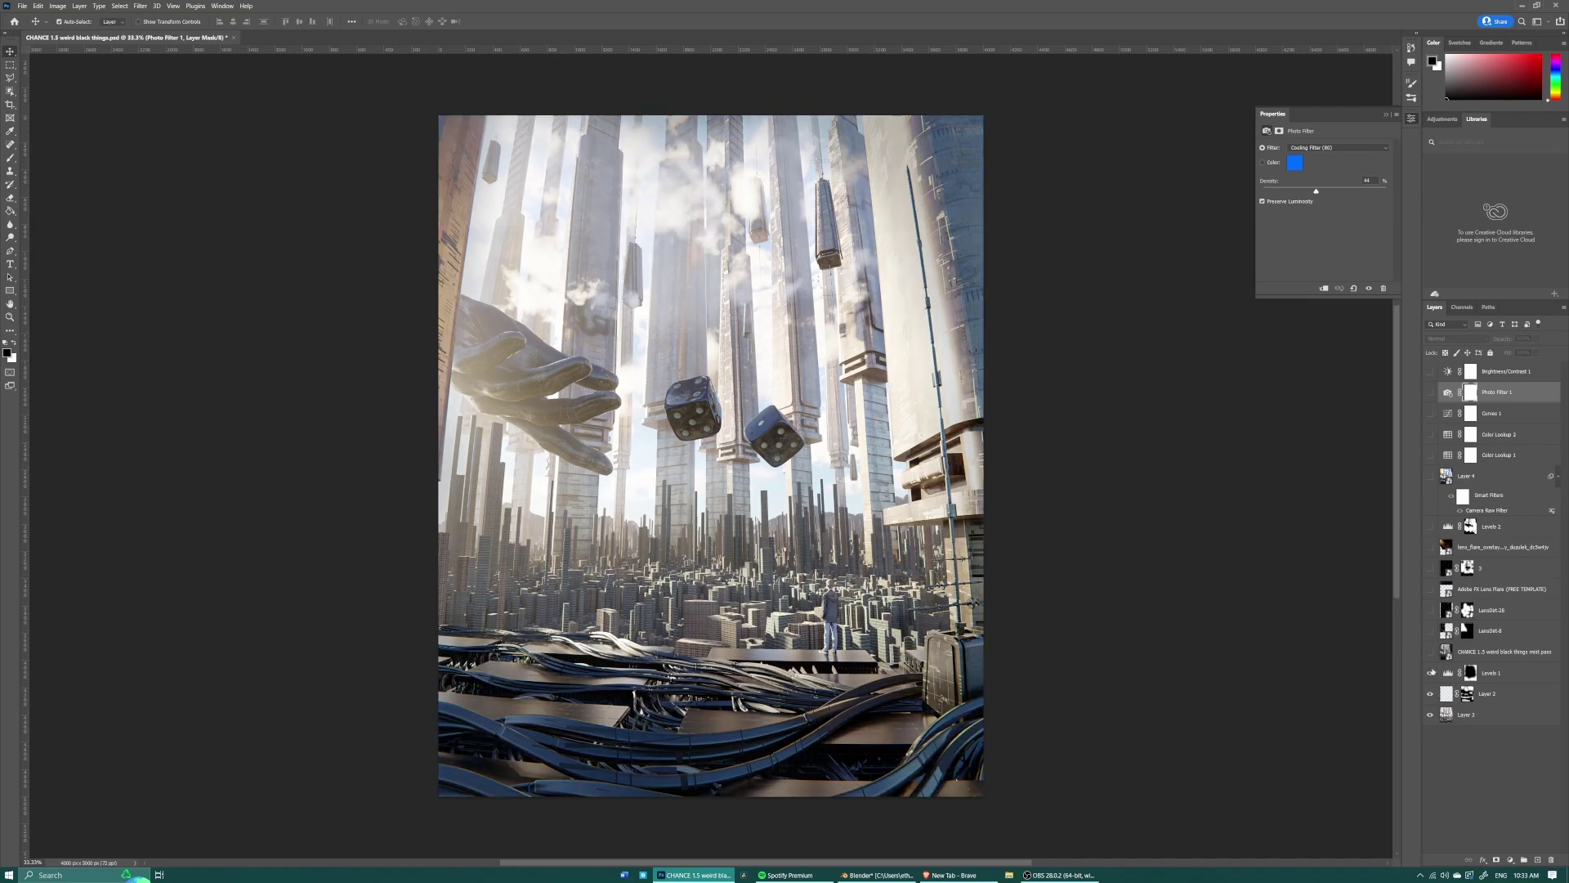
{"action": "left_click", "coordinate": [1431, 672]}
{"action": "left_click", "coordinate": [1431, 673]}
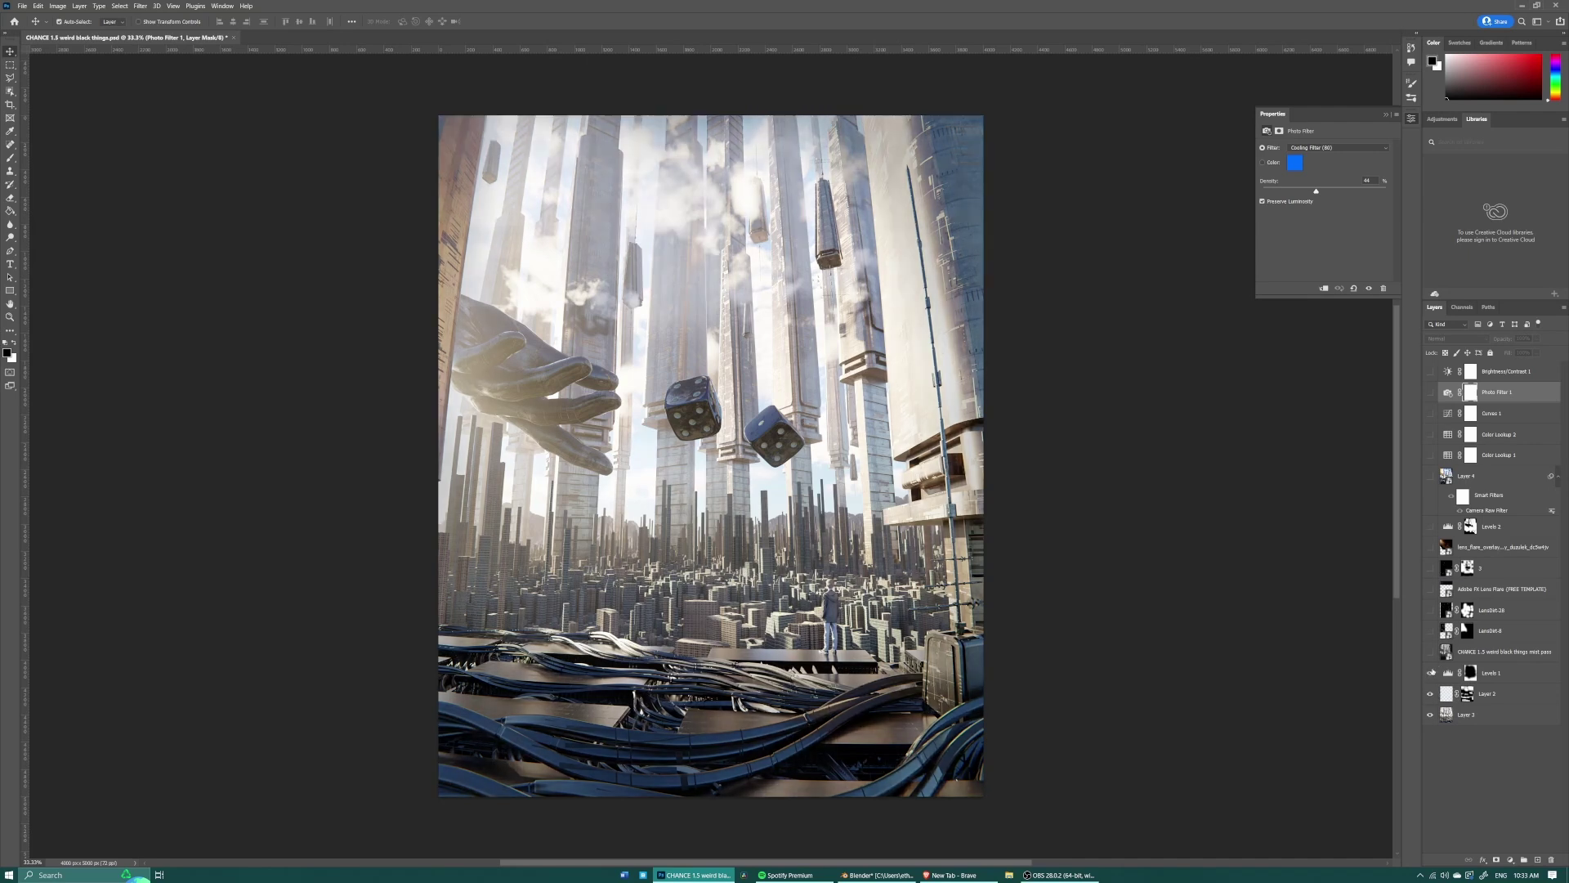
{"action": "left_click", "coordinate": [1431, 672]}
{"action": "left_click", "coordinate": [1431, 673]}
Step: Compare the lower masked smart object above the hidden mist pass on and off, and leave it and the one above visible
{"action": "left_click", "coordinate": [1430, 632]}
{"action": "left_click", "coordinate": [1431, 632]}
{"action": "left_click", "coordinate": [1430, 633]}
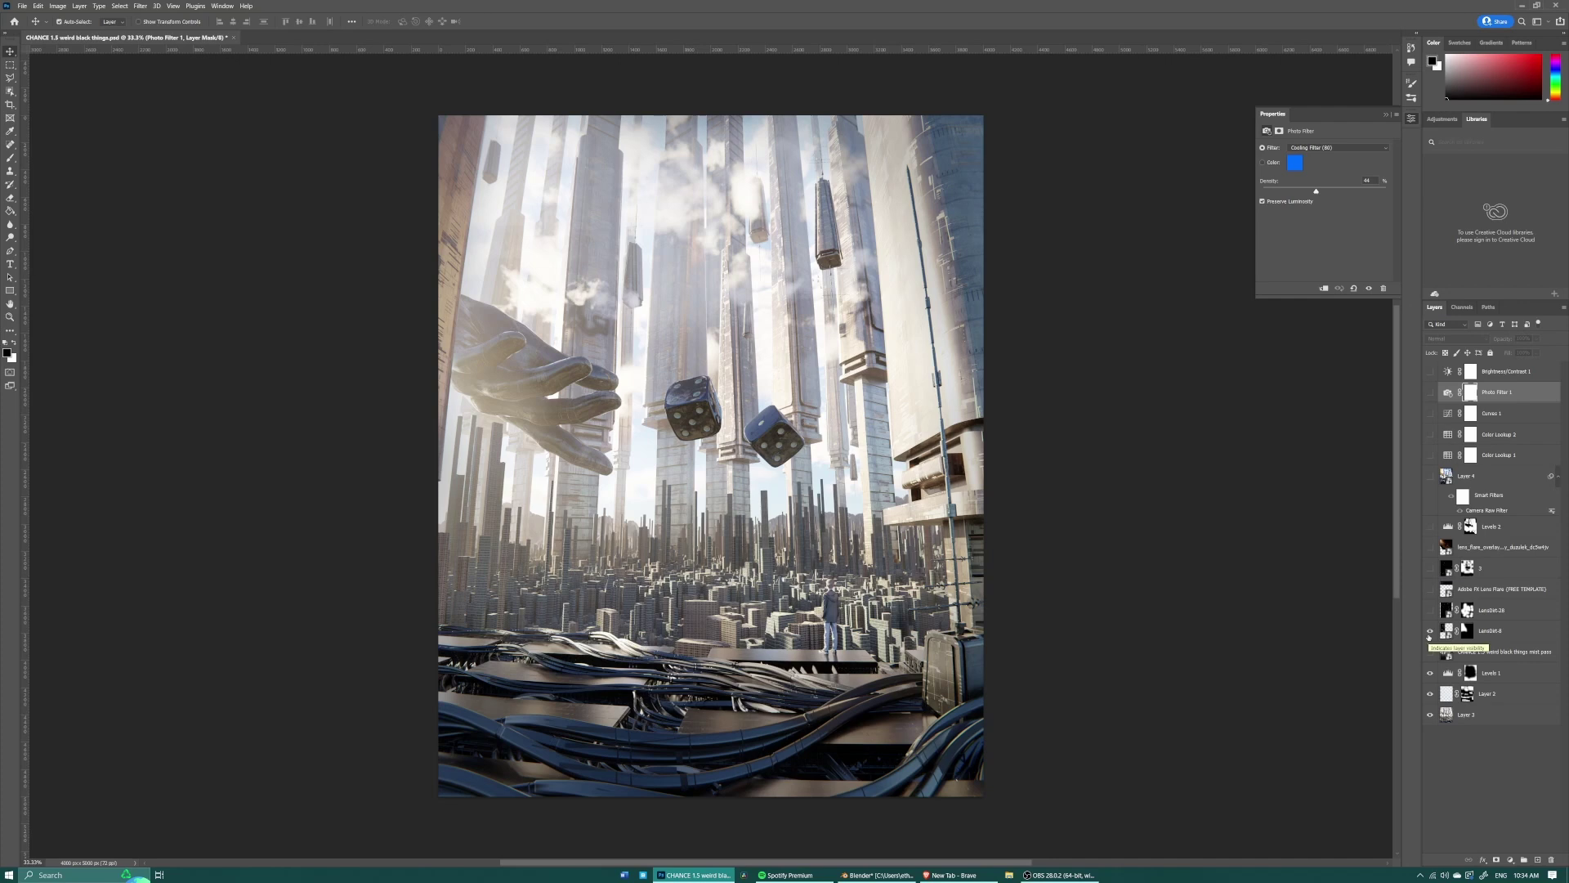
{"action": "left_click", "coordinate": [1430, 634]}
{"action": "left_click", "coordinate": [1431, 633]}
{"action": "left_click", "coordinate": [1431, 611]}
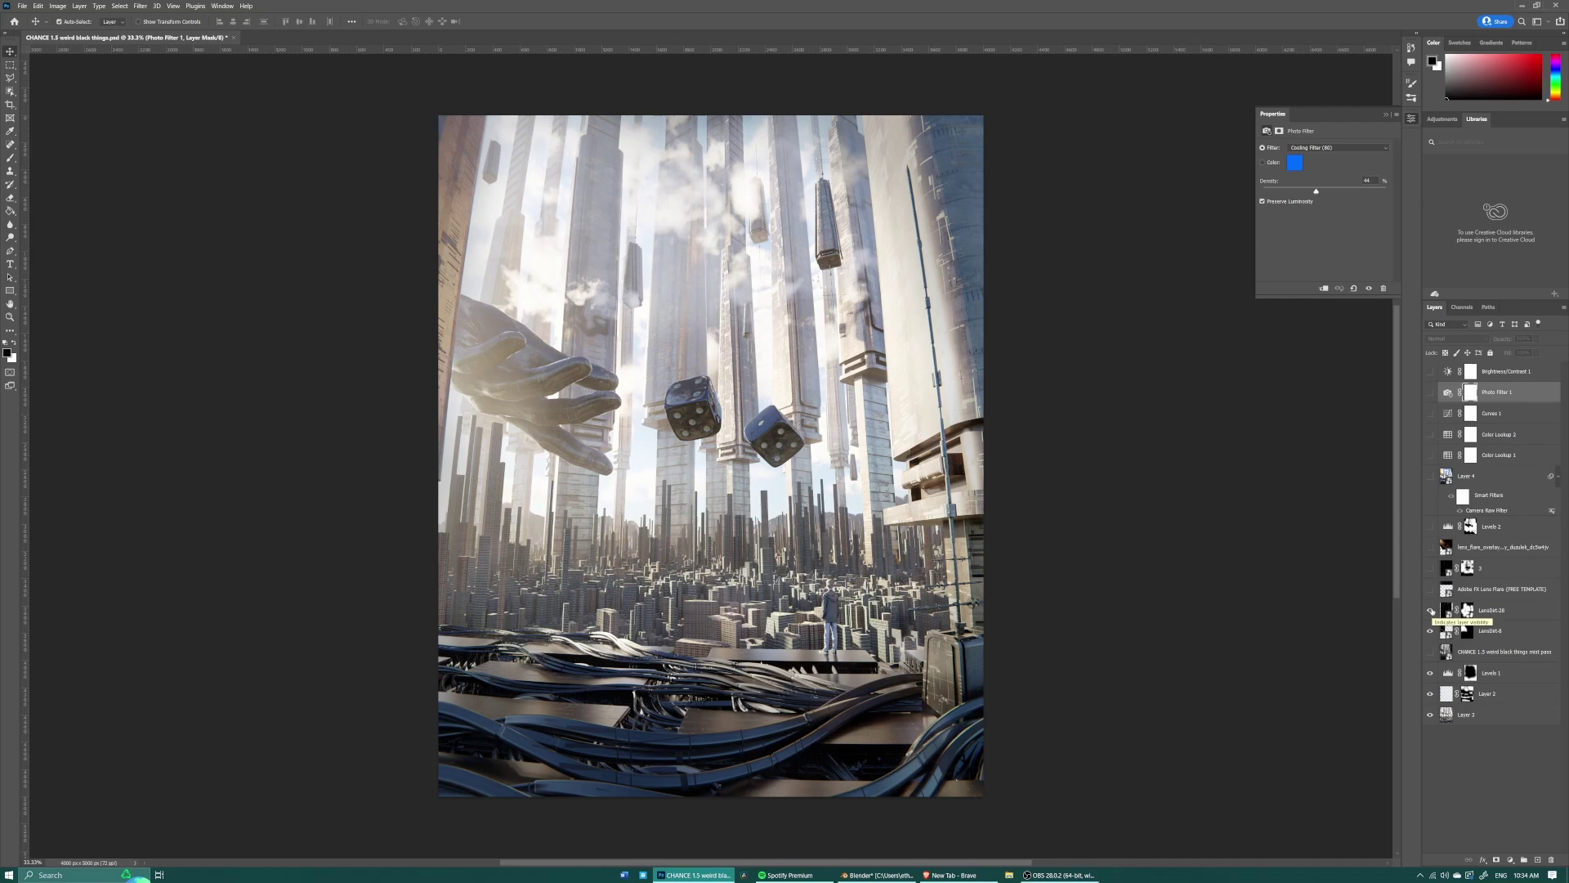
Step: Compare the Adobe FX Lens Flare (FREE TEMPLATE) layer on and off, and leave it and the masked layer directly above it visible
{"action": "left_click", "coordinate": [1431, 589]}
{"action": "left_click", "coordinate": [1431, 590]}
{"action": "left_click", "coordinate": [1430, 589]}
{"action": "left_click", "coordinate": [1430, 569]}
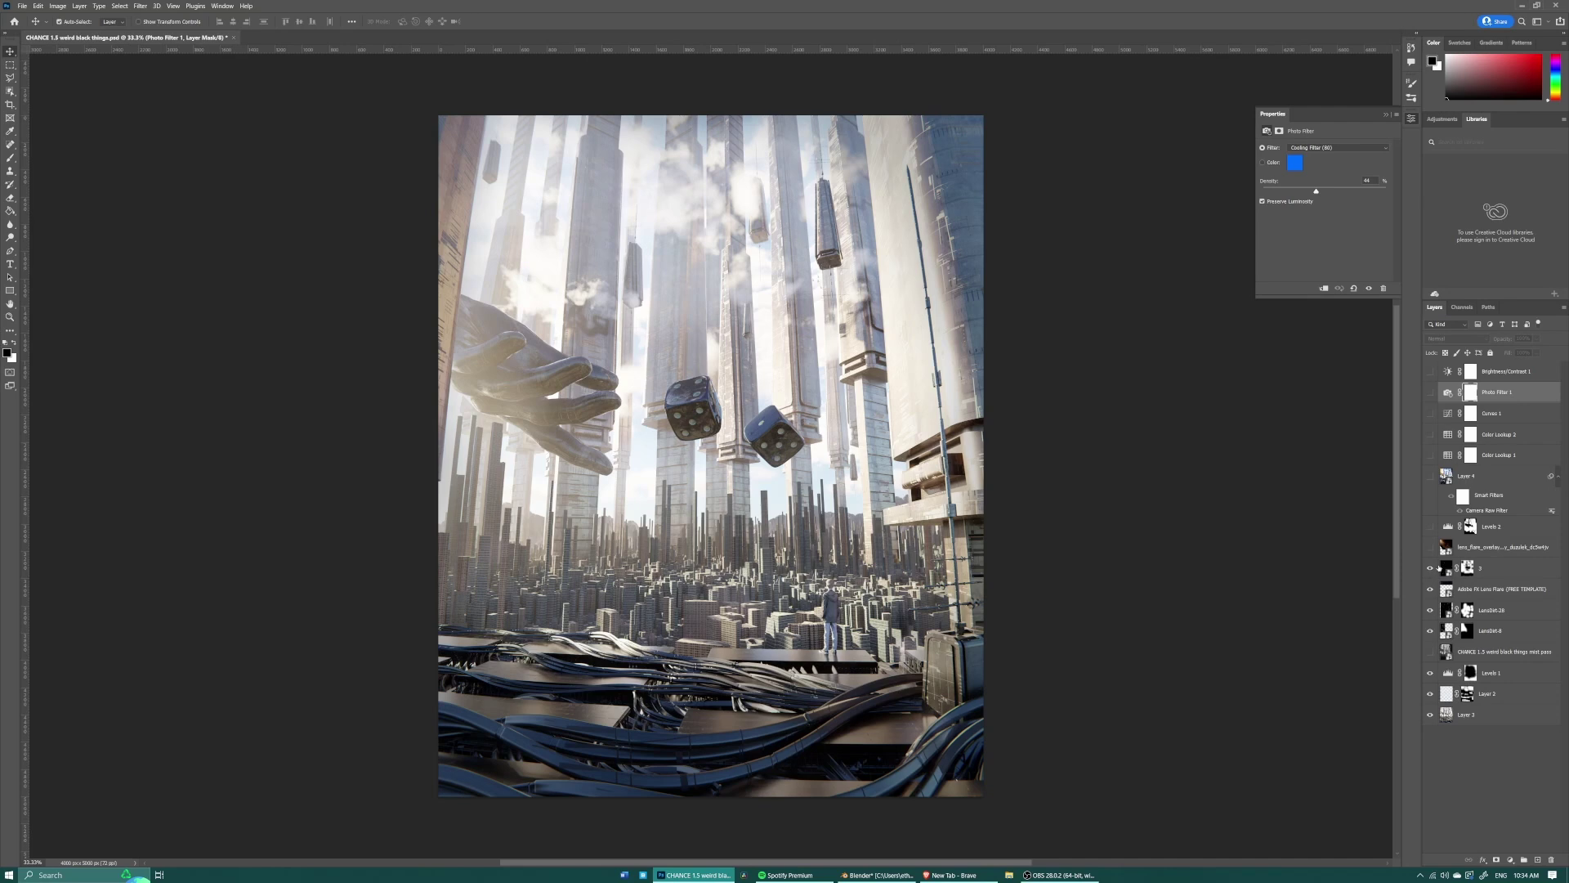
Step: Try a higher fill on the masked layer above the Adobe FX lens flare, and undo the change
{"action": "left_click", "coordinate": [1495, 568]}
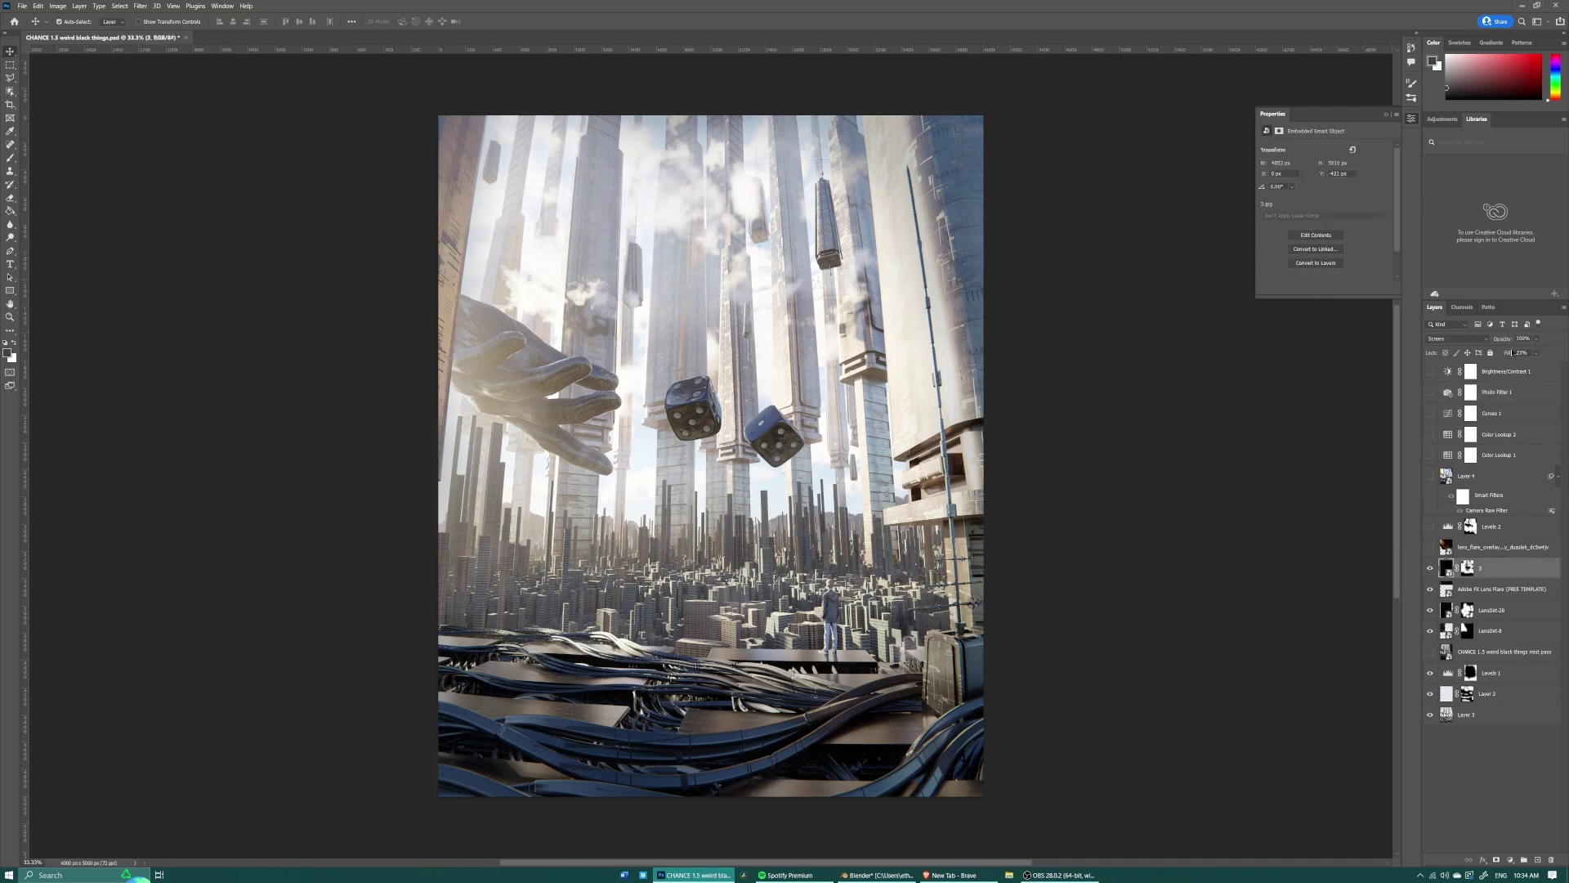
{"action": "left_click_drag", "start_coordinate": [1511, 354], "coordinate": [1567, 357]}
{"action": "key", "text": "Return"}
{"action": "key", "text": "ctrl+z"}
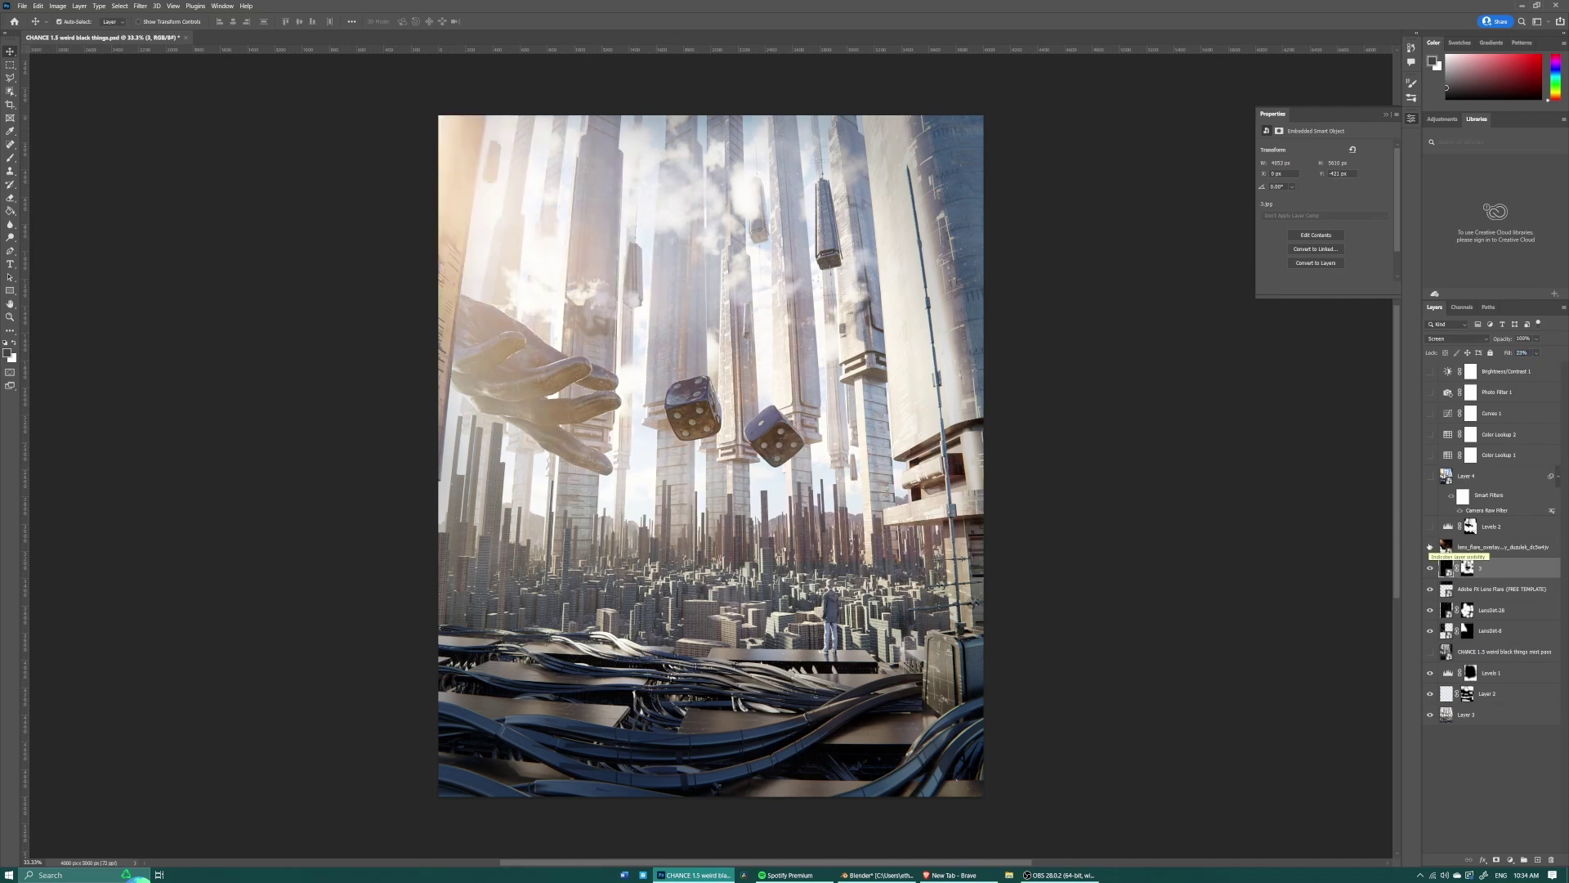
Step: Show the lens flare overlay layer, and review the Detail, Calibration, Effects and Basic settings in the Camera Raw Filter
{"action": "left_click", "coordinate": [1429, 547]}
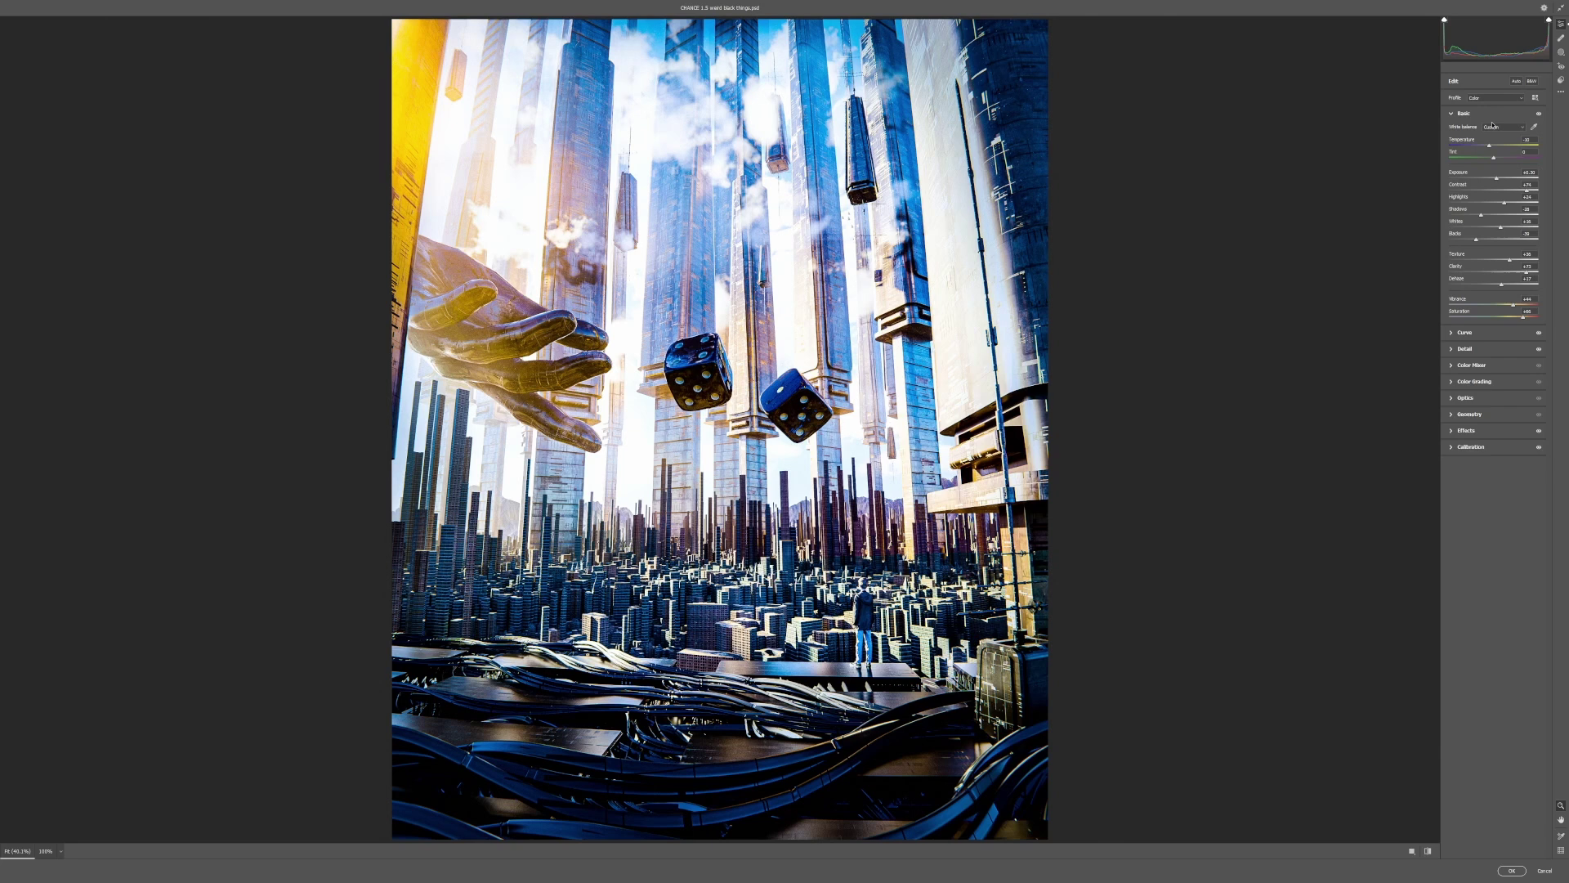
{"action": "left_click", "coordinate": [1467, 349]}
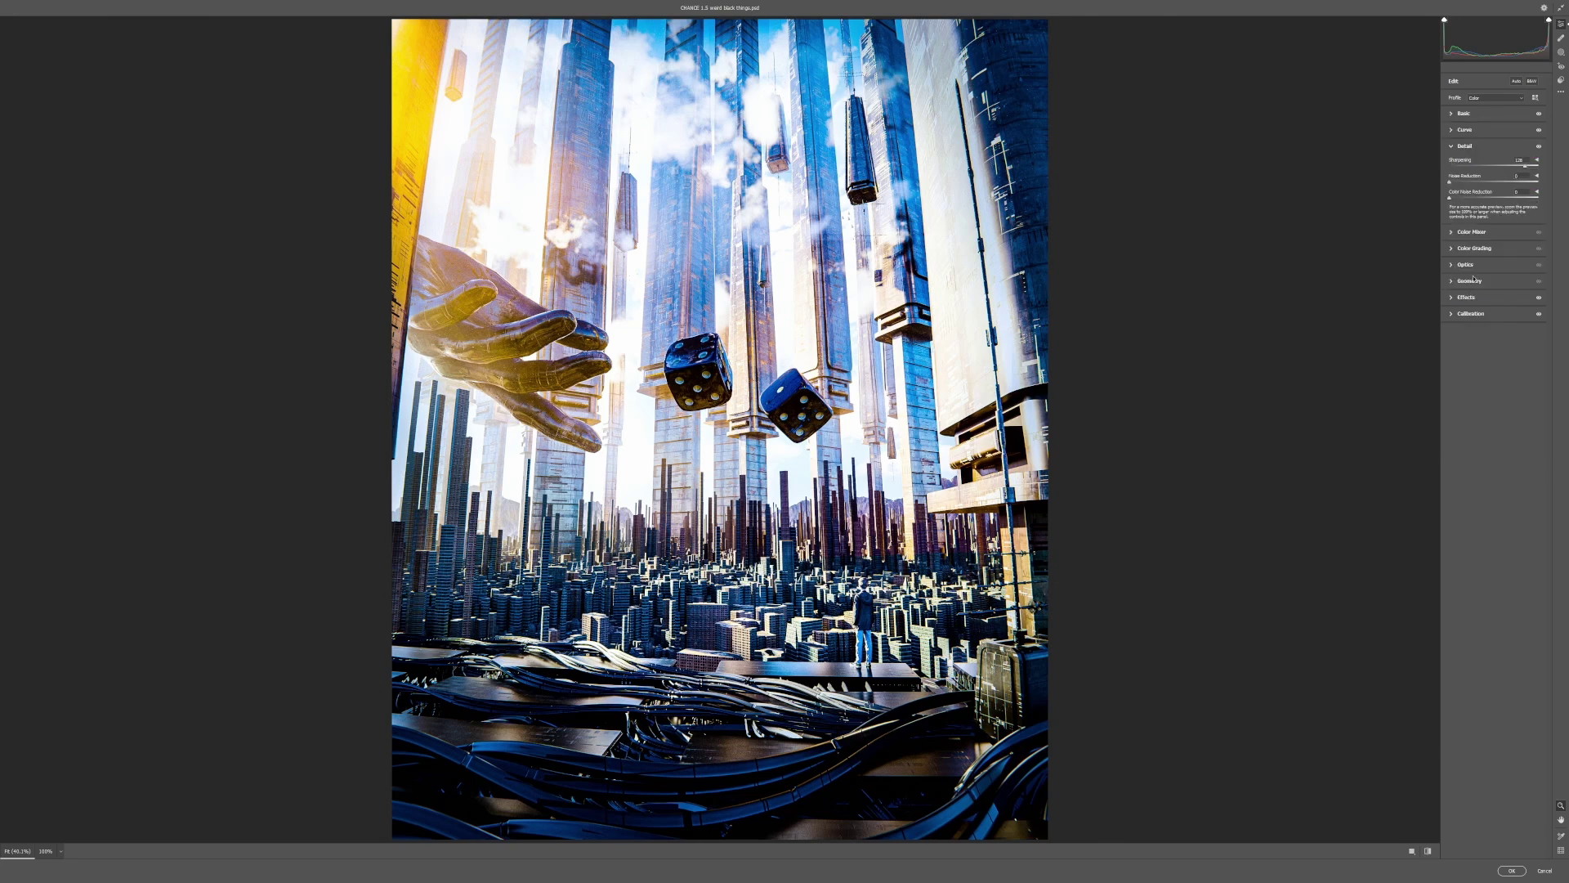
{"action": "left_click", "coordinate": [1471, 313]}
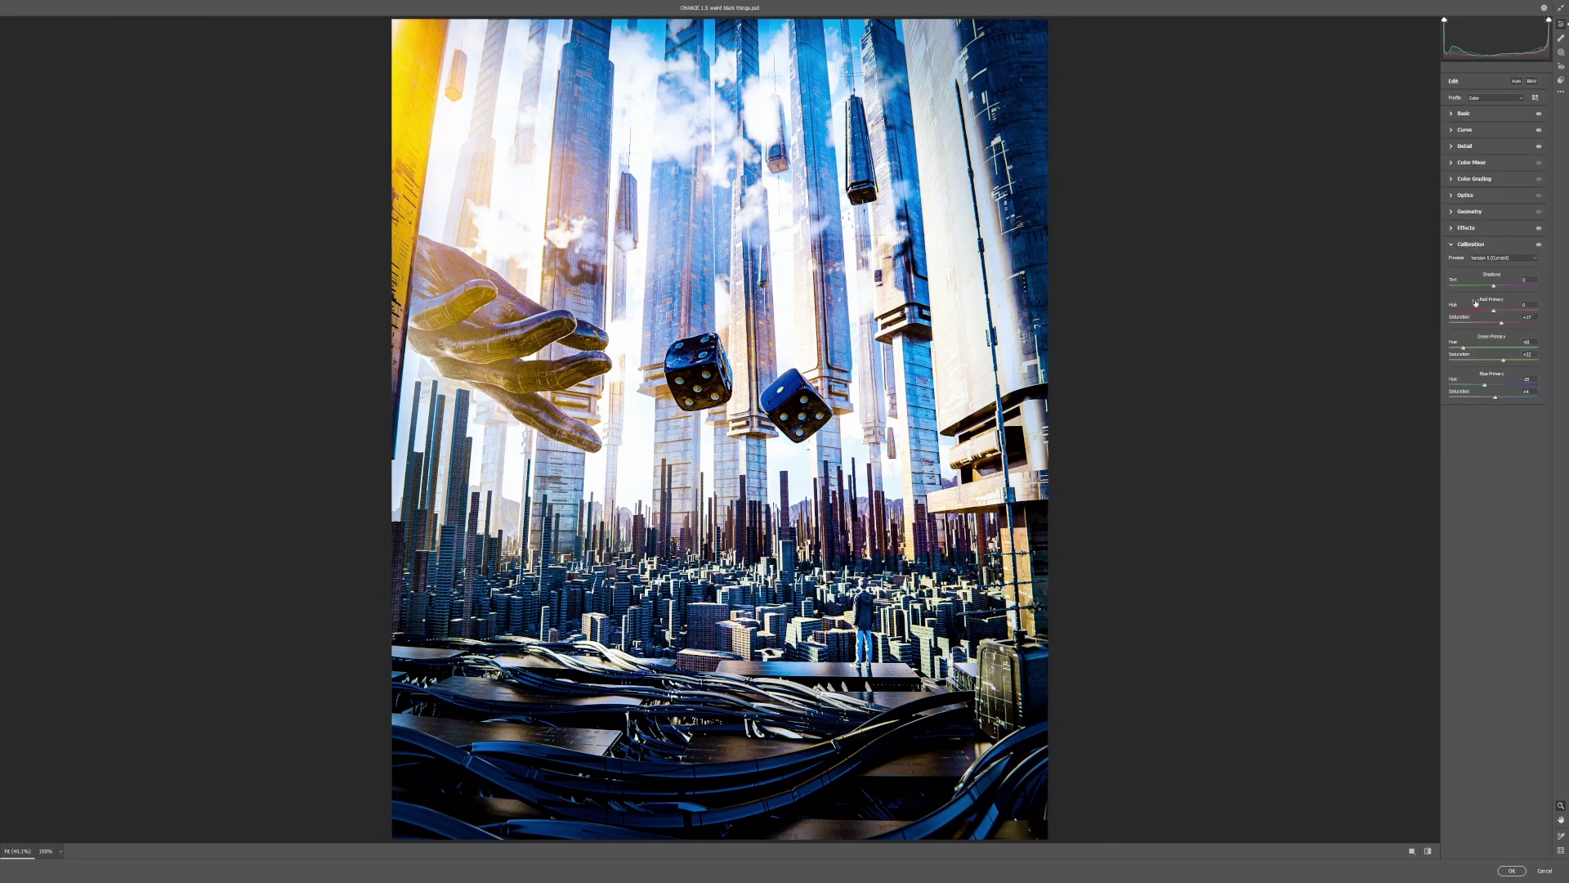
{"action": "left_click", "coordinate": [1479, 229]}
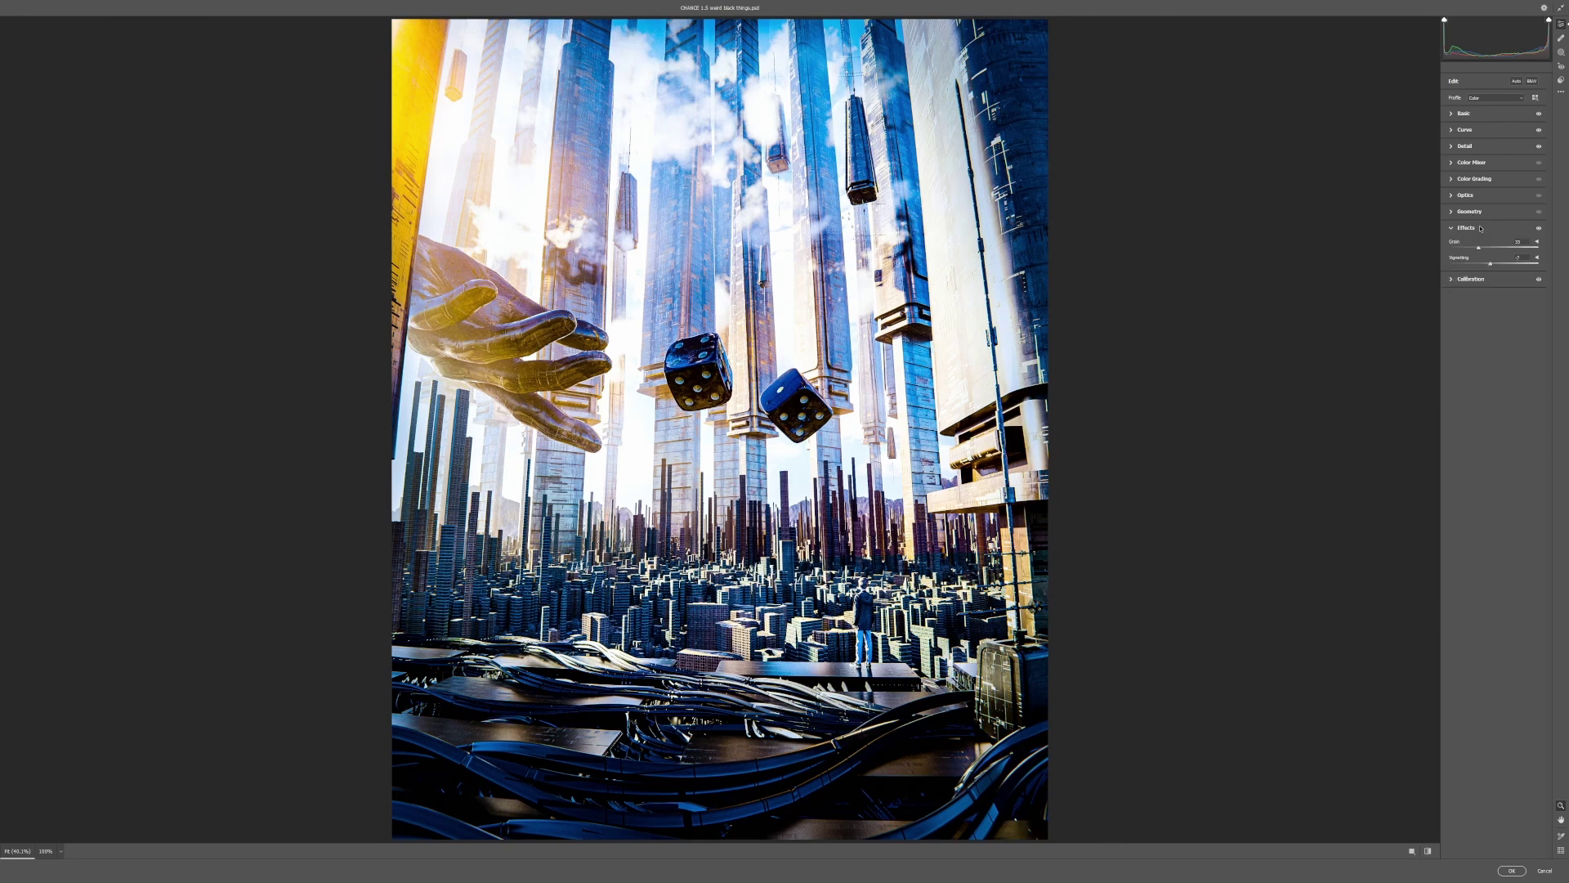
{"action": "left_click", "coordinate": [1481, 114]}
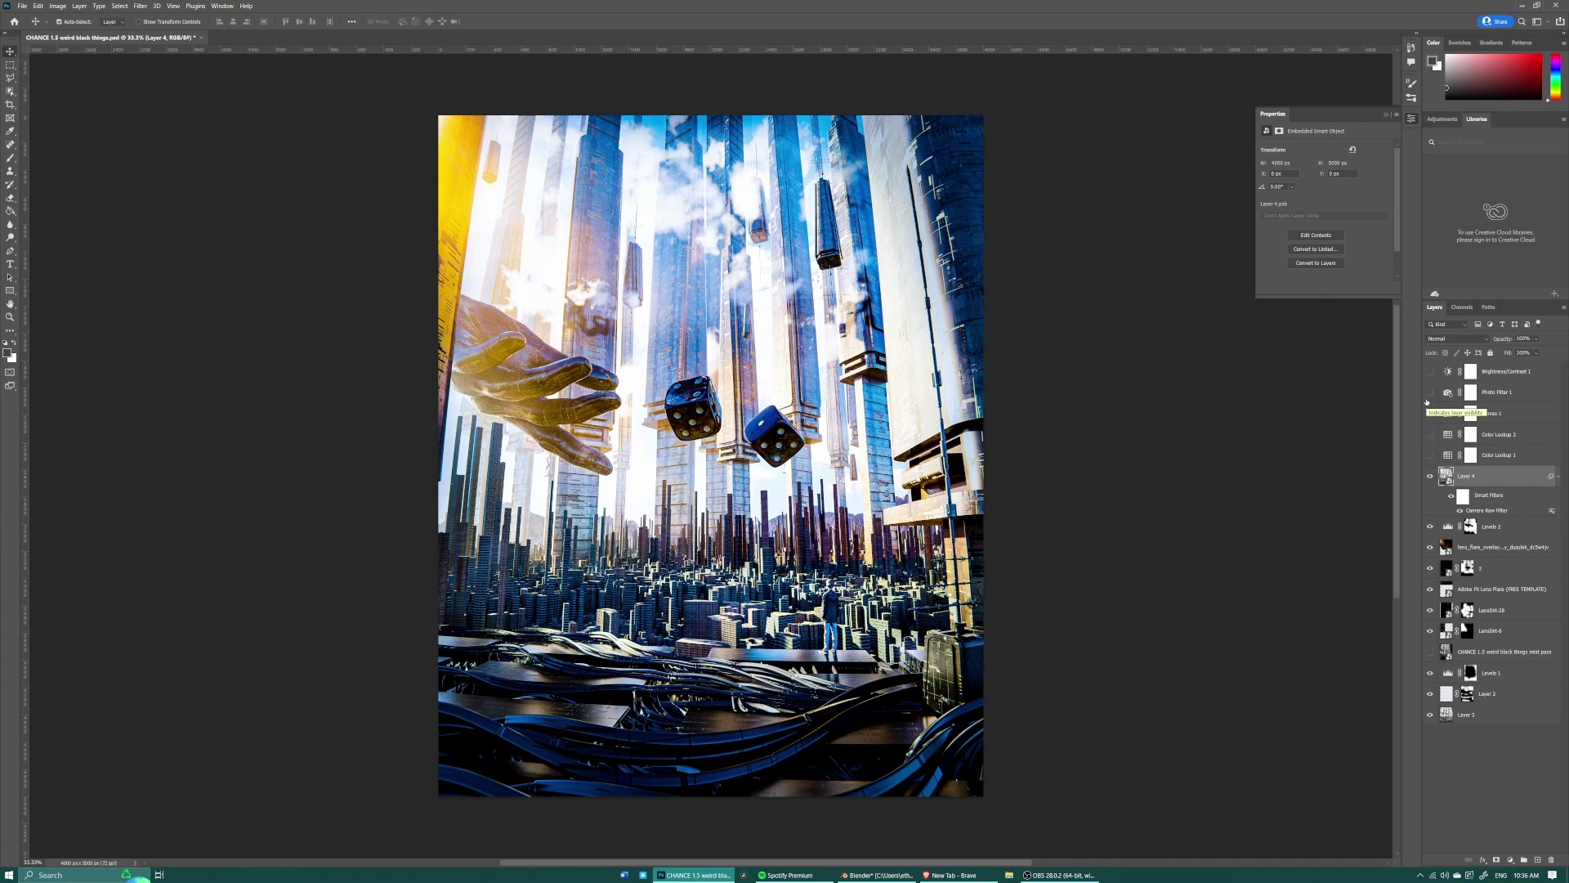
Step: Make the Color Lookup 1, Color Lookup 2, Curves 1, Photo Filter 1 and Brightness/Contrast 1 adjustment layers visible
{"action": "left_click", "coordinate": [1431, 455]}
{"action": "left_click", "coordinate": [1435, 455]}
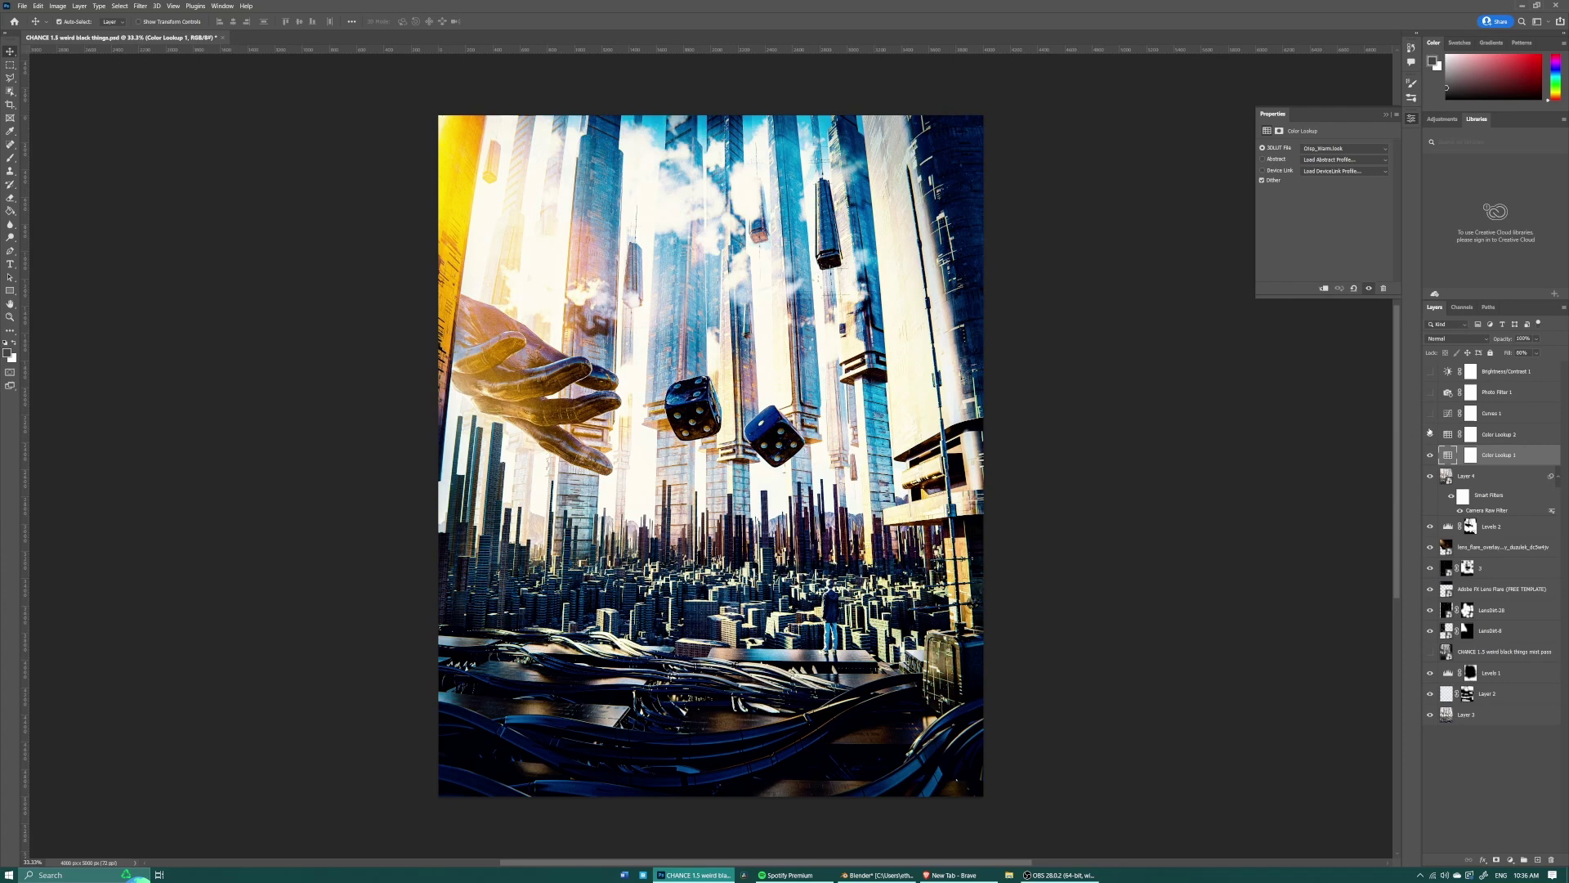
{"action": "left_click", "coordinate": [1430, 433]}
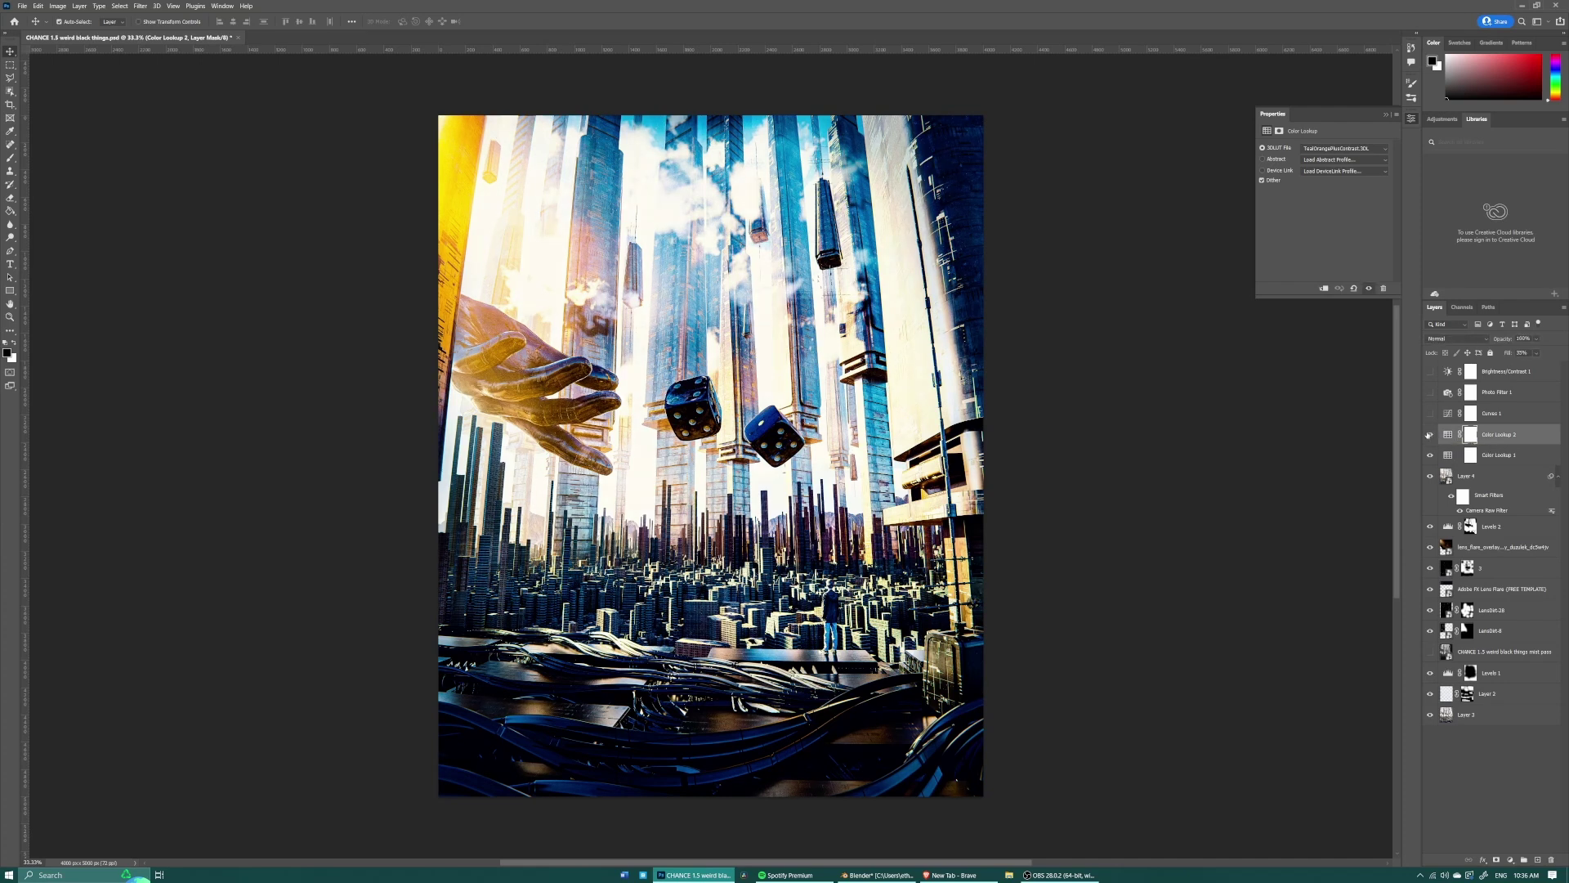
{"action": "left_click", "coordinate": [1430, 412]}
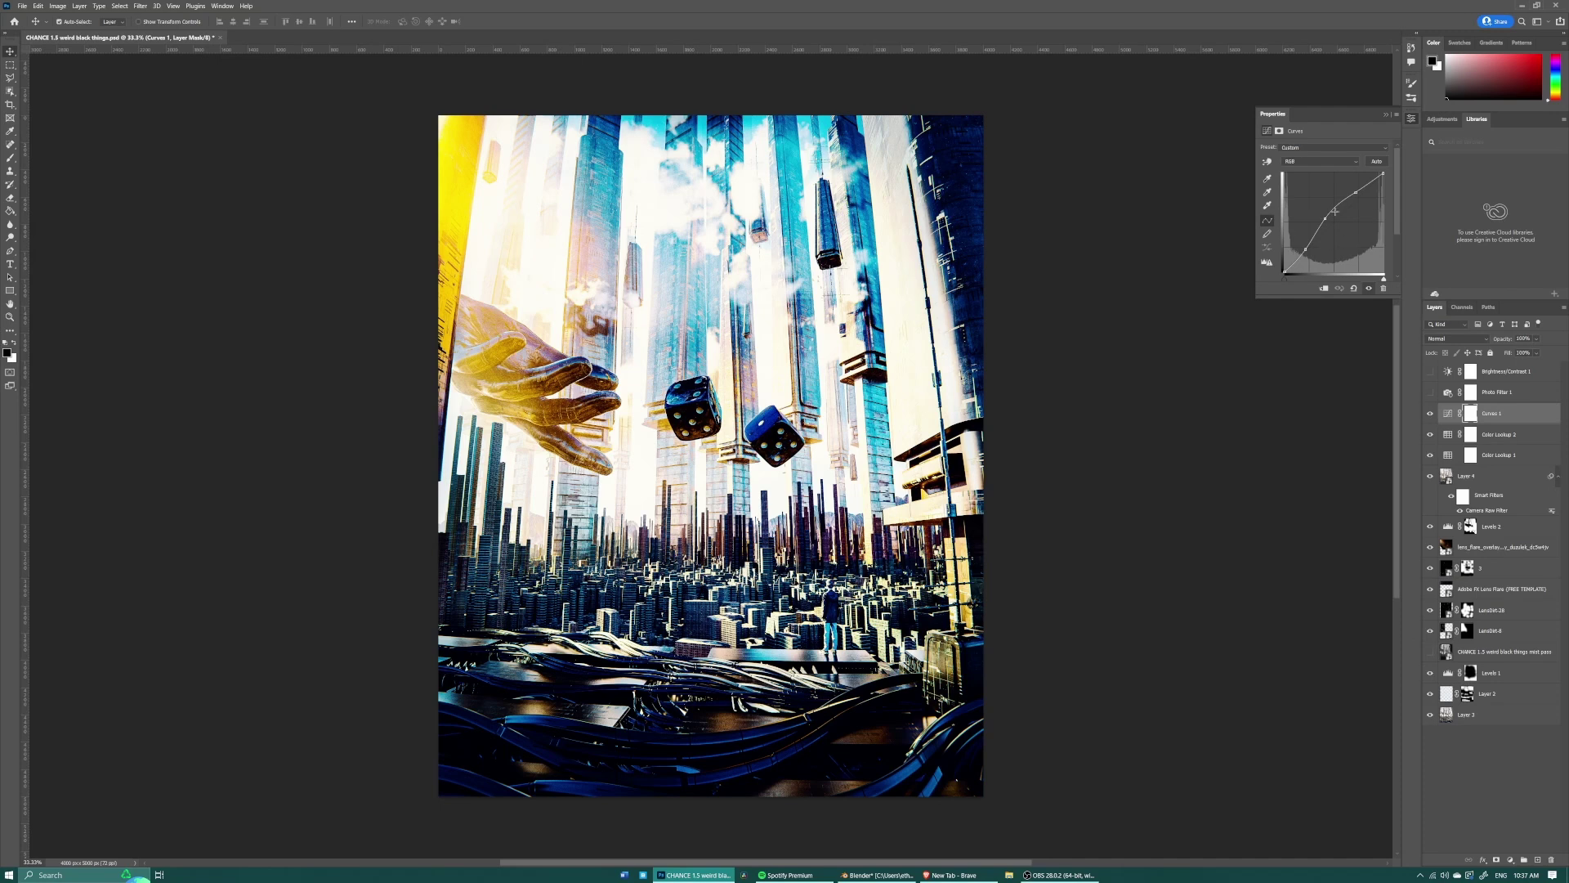
{"action": "left_click", "coordinate": [1432, 373]}
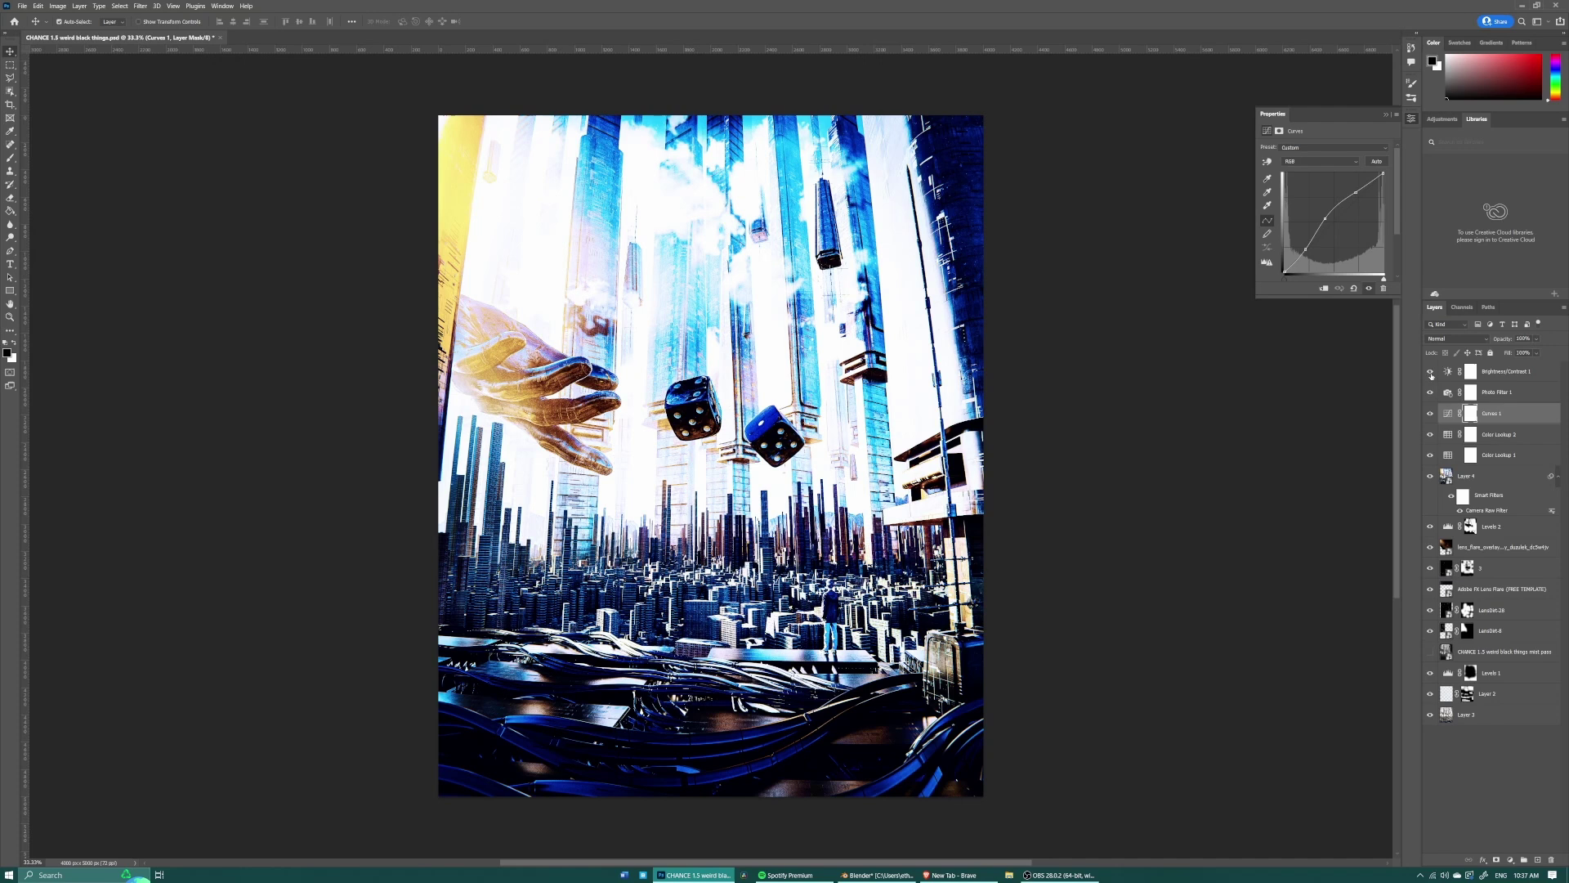